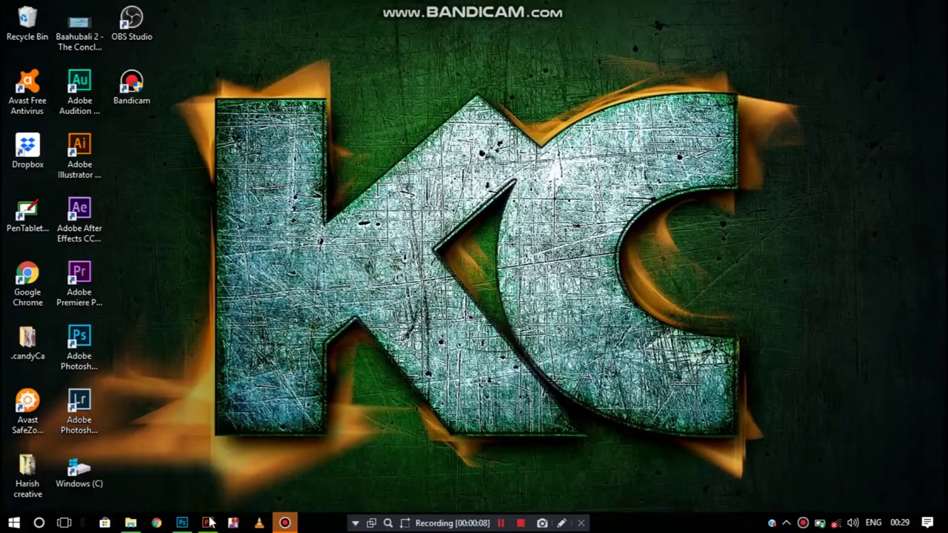
# Bring the Photoshop window with IMG_0024.JPG forward and unlock its background layer.
pyautogui.click(182, 522)
pyautogui.click(923, 343)
# Duplicate the photo layer and zoom to 100% on the man's face.
pyautogui.moveTo(858, 342); pyautogui.dragTo(907, 503)
pyautogui.hotkey('ctrl', '+')
pyautogui.hotkey('ctrl', '+')
pyautogui.hotkey('ctrl', '+')
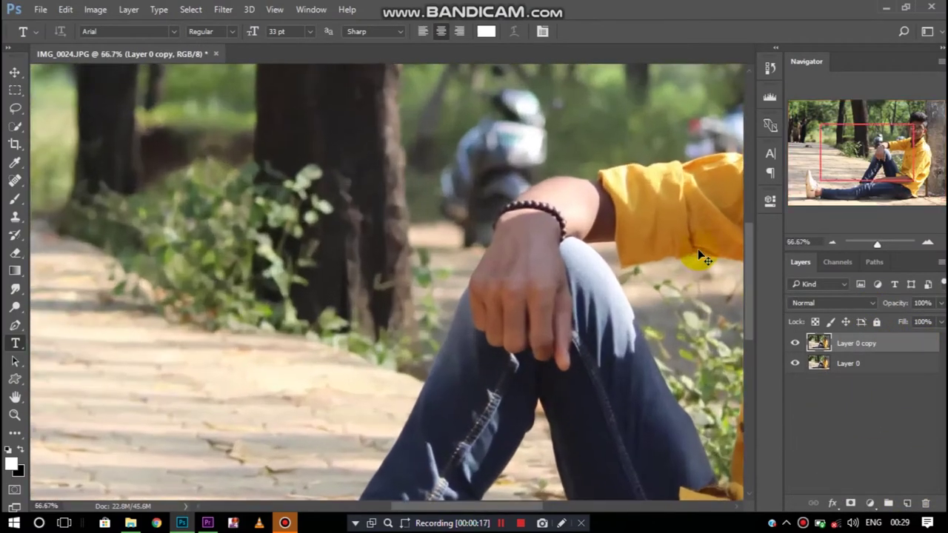
pyautogui.press('h')
pyautogui.moveTo(628, 336); pyautogui.dragTo(349, 409)
pyautogui.moveTo(421, 340); pyautogui.dragTo(394, 370)
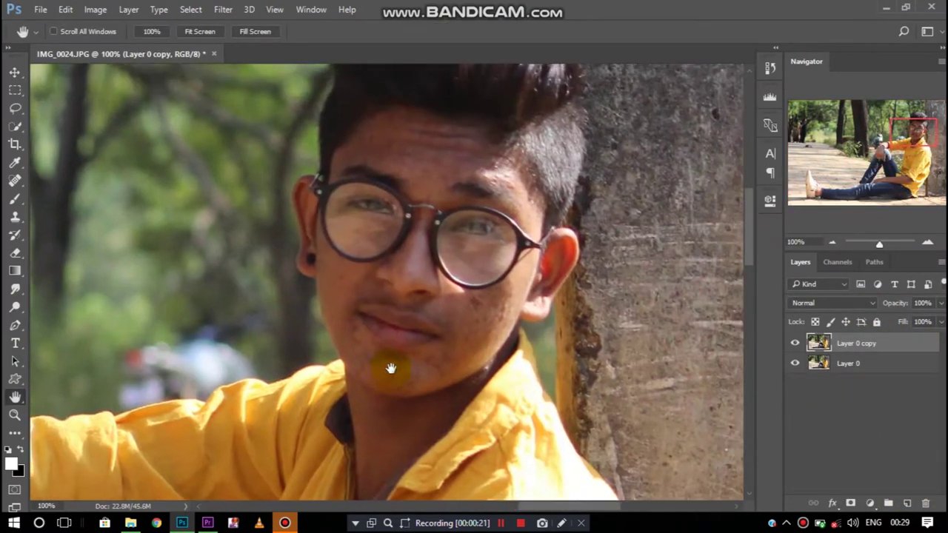
# Spot-heal the blemishes near the eyebrow and beside the glasses.
pyautogui.click(15, 180)
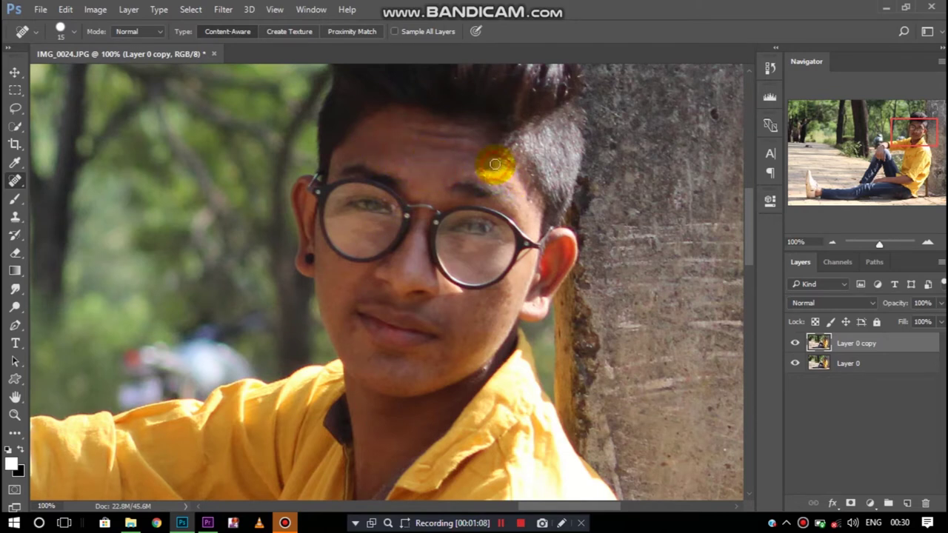
pyautogui.click(521, 208)
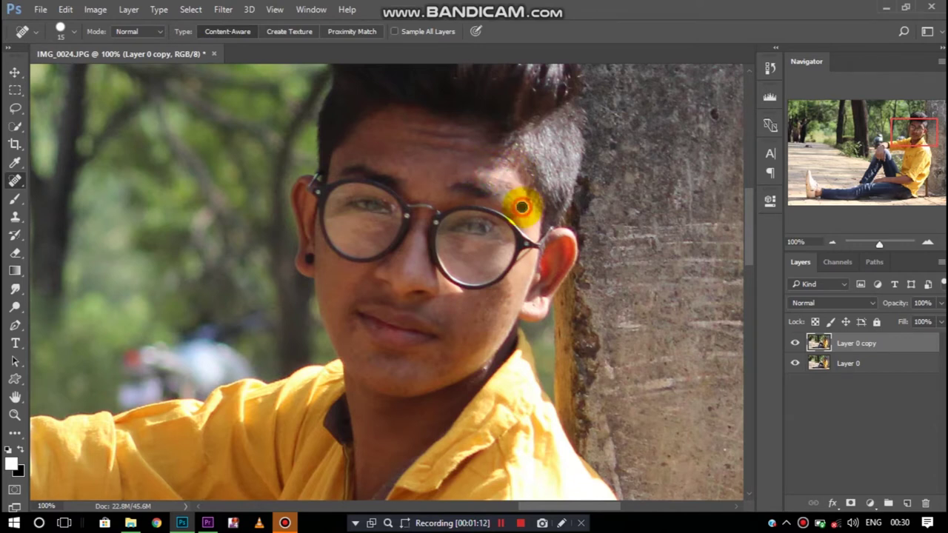
pyautogui.click(531, 227)
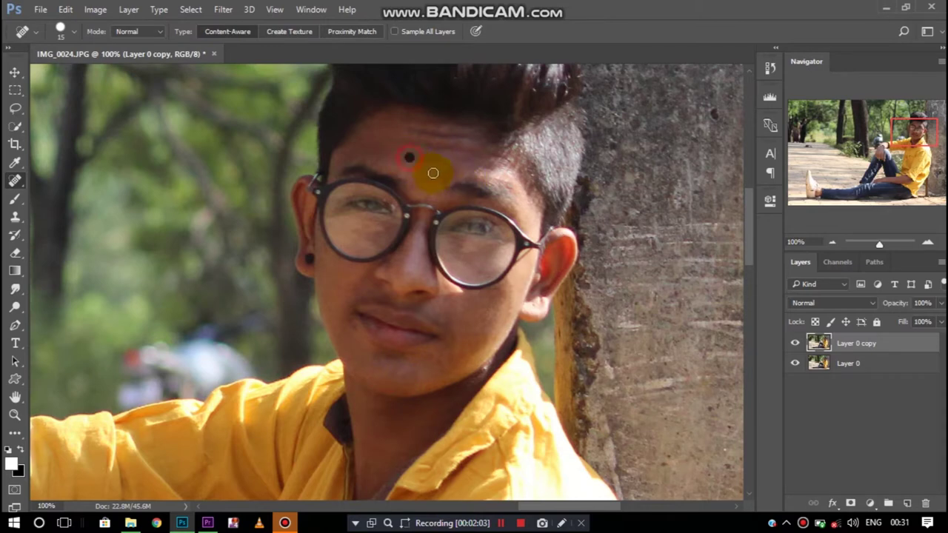
pyautogui.hotkey('ctrl', '-')
pyautogui.hotkey('ctrl', '-')
pyautogui.hotkey('ctrl', '-')
pyautogui.hotkey('ctrl', '-')
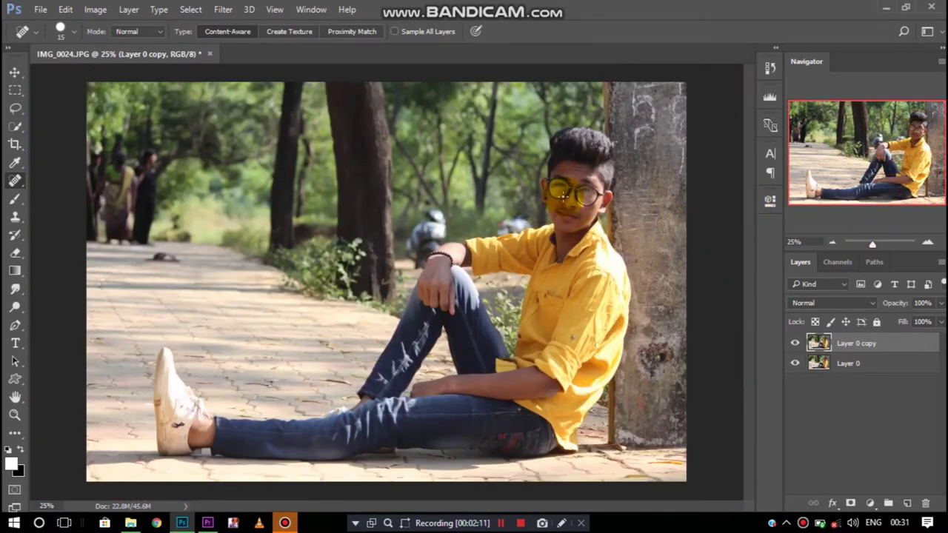
# Crop away the people on the left, and pull the top and right edges inward.
pyautogui.click(500, 524)
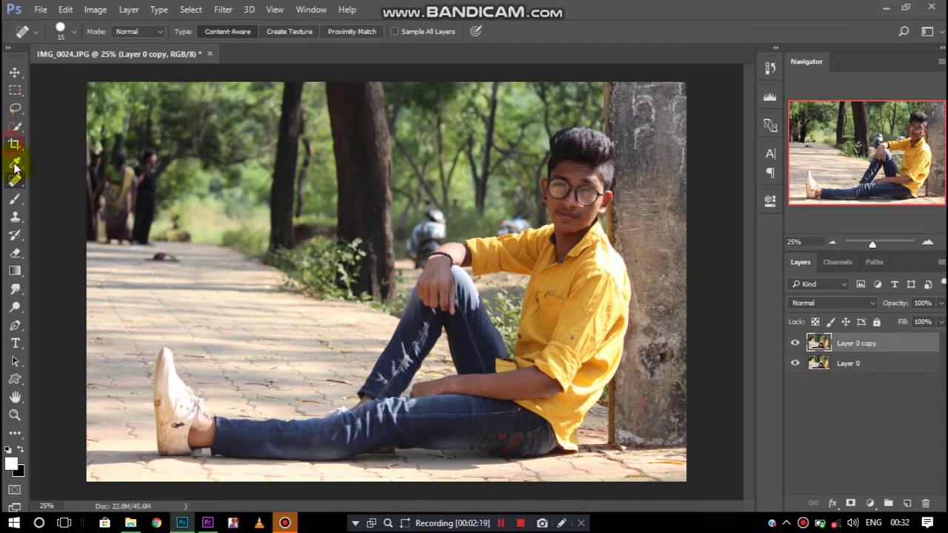
pyautogui.click(15, 125)
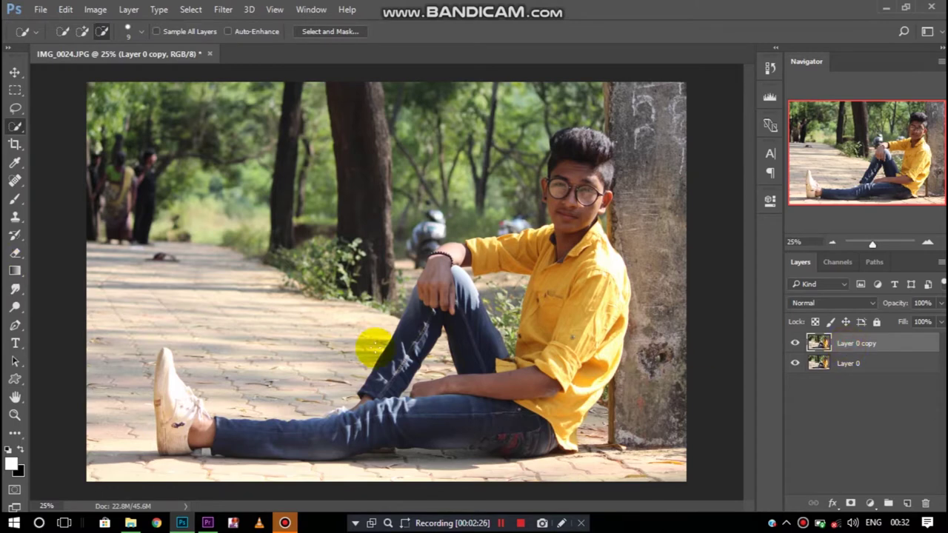
pyautogui.press('c')
pyautogui.moveTo(87, 285)
pyautogui.mouseDown()
pyautogui.moveTo(101, 271)
pyautogui.moveTo(145, 287)
pyautogui.mouseUp()
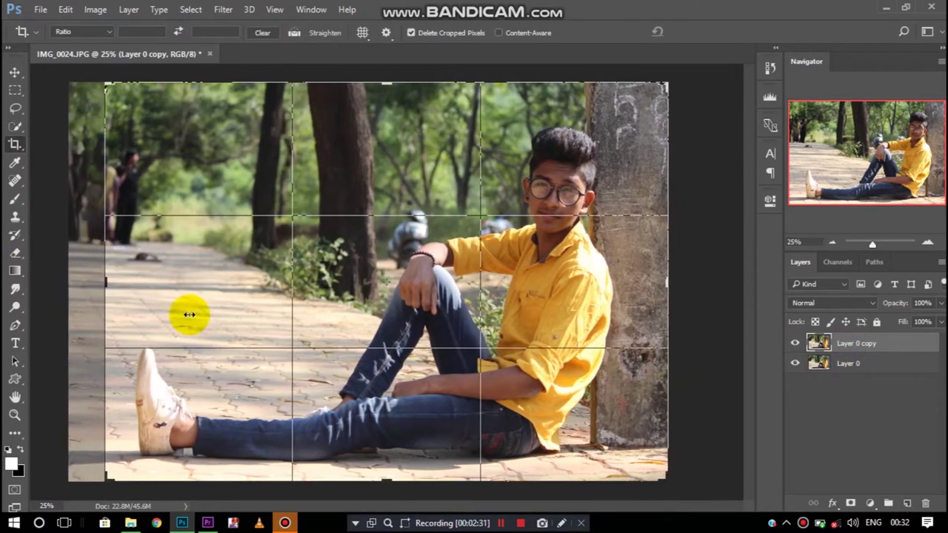
pyautogui.moveTo(381, 84); pyautogui.dragTo(319, 173)
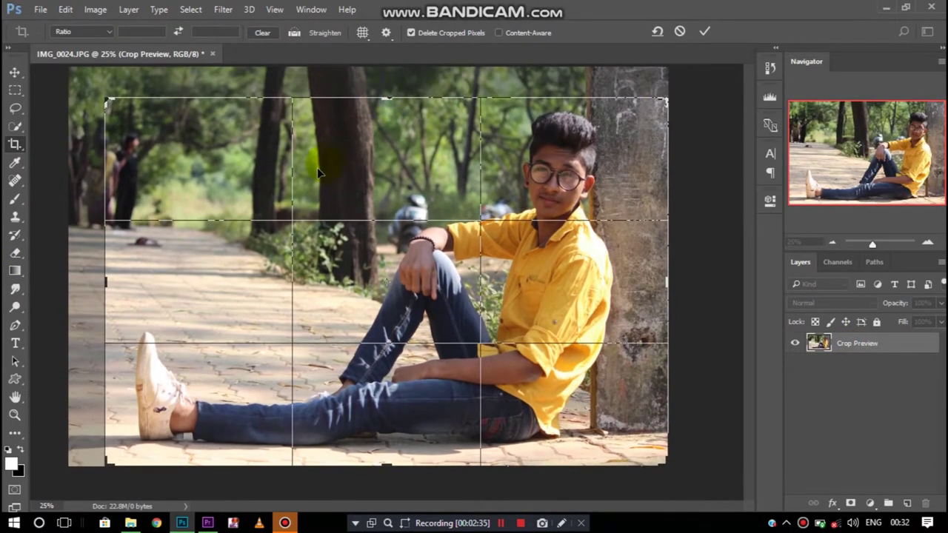
pyautogui.moveTo(106, 281); pyautogui.dragTo(116, 281)
pyautogui.moveTo(667, 277); pyautogui.dragTo(648, 277)
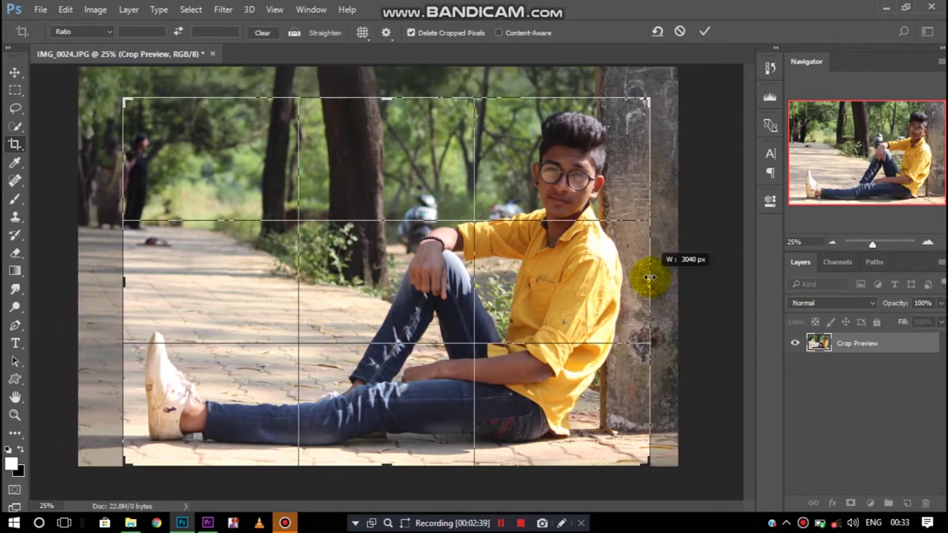
pyautogui.click(704, 31)
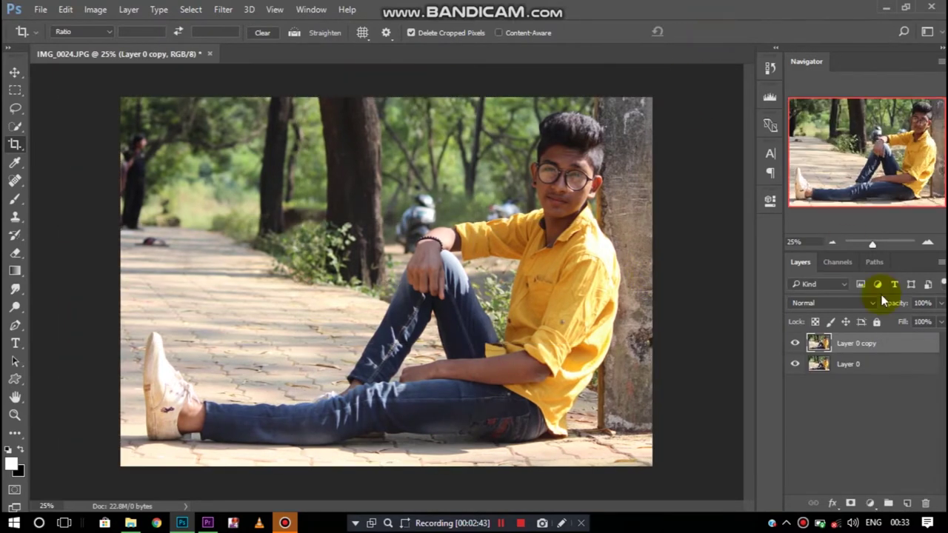
# Hide the original Layer 0 and zoom in toward the man's head.
pyautogui.click(795, 363)
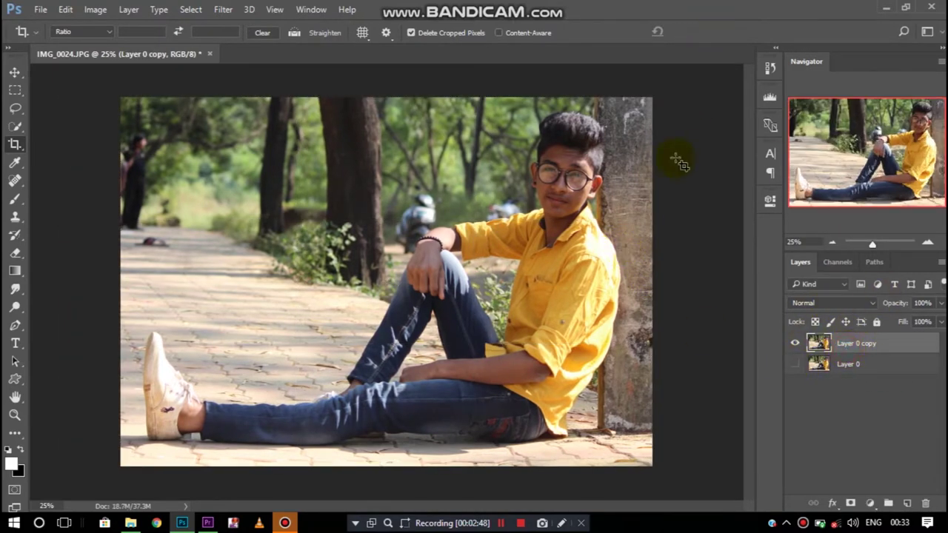
pyautogui.press('w')
pyautogui.hotkey('ctrl', '+')
pyautogui.hotkey('ctrl', '+')
pyautogui.hotkey('ctrl', '+')
# Quick-select the man's hair, face, cheek and shirt.
pyautogui.moveTo(575, 143)
pyautogui.mouseDown()
pyautogui.moveTo(645, 128)
pyautogui.moveTo(259, 359)
pyautogui.mouseUp()
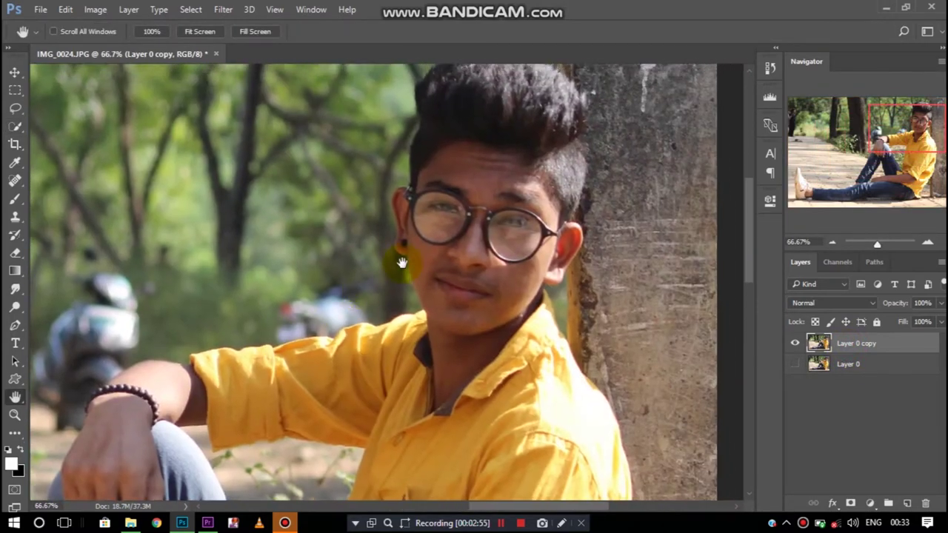
pyautogui.moveTo(480, 72); pyautogui.dragTo(396, 493)
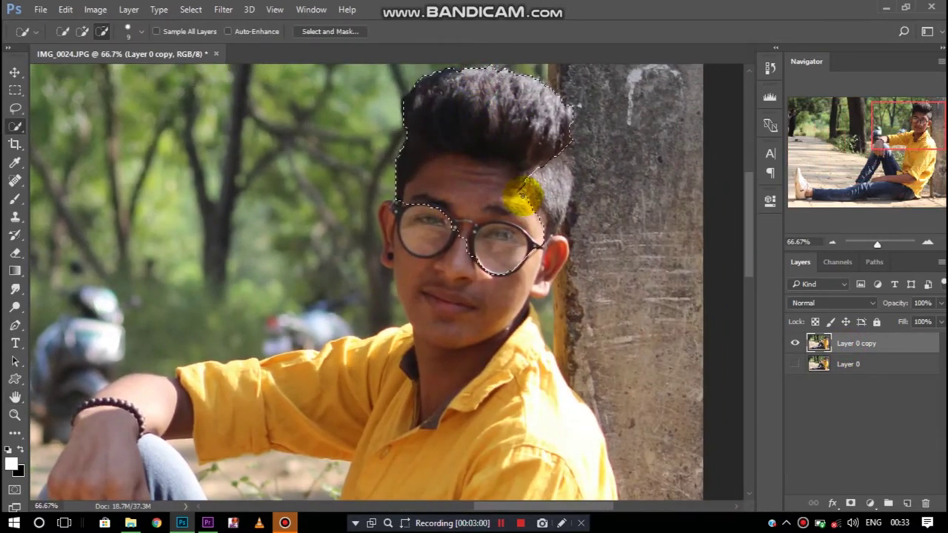
pyautogui.moveTo(550, 180)
pyautogui.mouseDown()
pyautogui.moveTo(496, 167)
pyautogui.moveTo(541, 288)
pyautogui.moveTo(511, 252)
pyautogui.mouseUp()
pyautogui.scroll(-2, 511, 251)
pyautogui.moveTo(391, 243)
pyautogui.mouseDown()
pyautogui.moveTo(393, 252)
pyautogui.moveTo(412, 229)
pyautogui.moveTo(533, 199)
pyautogui.moveTo(556, 366)
pyautogui.moveTo(469, 436)
pyautogui.moveTo(486, 402)
pyautogui.moveTo(500, 248)
pyautogui.mouseUp()
pyautogui.scroll(-3, 413, 229)
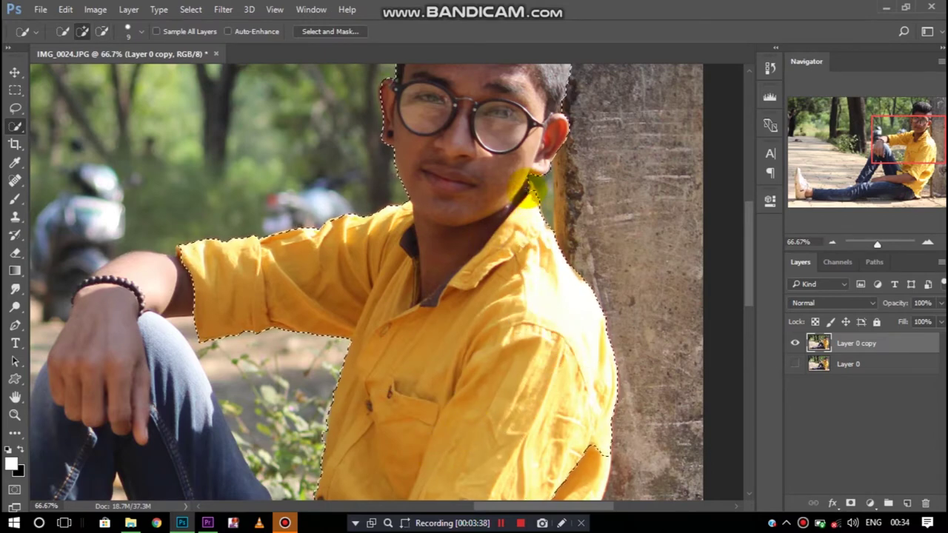
pyautogui.scroll(-3, 504, 311)
pyautogui.scroll(-2, 503, 311)
pyautogui.moveTo(566, 299); pyautogui.dragTo(503, 470)
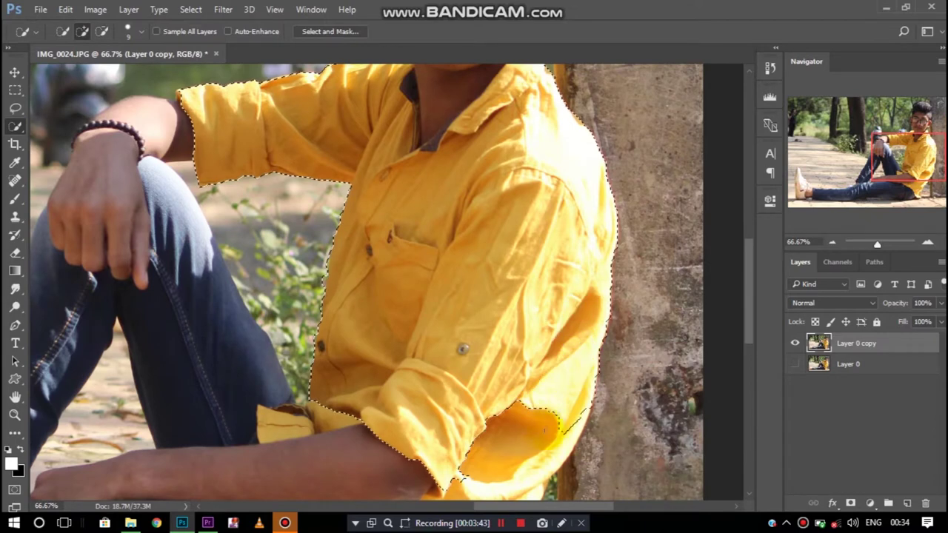
# Add the forearm, hands, knee, upper leg and lower shirt to the selection.
pyautogui.hotkey('ctrl', '-')
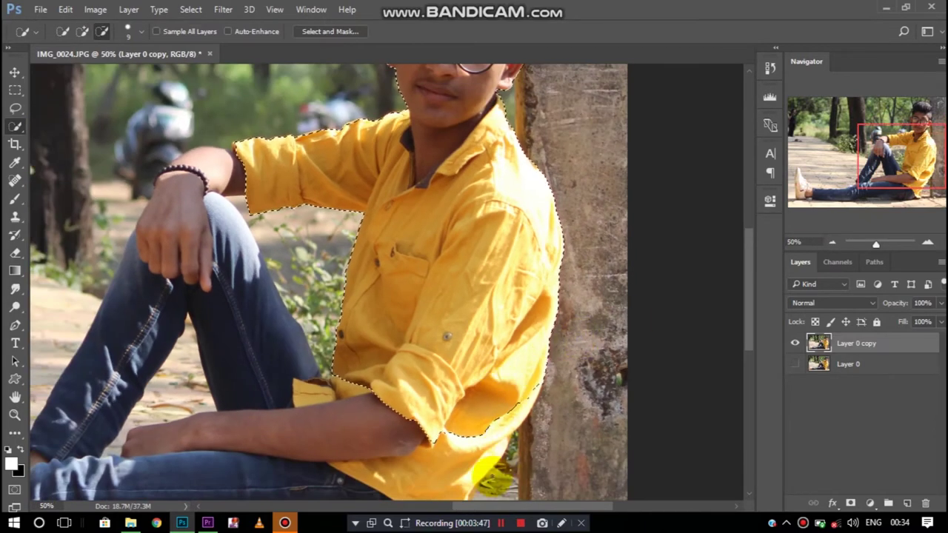
pyautogui.click(480, 438)
pyautogui.moveTo(415, 433); pyautogui.dragTo(140, 440)
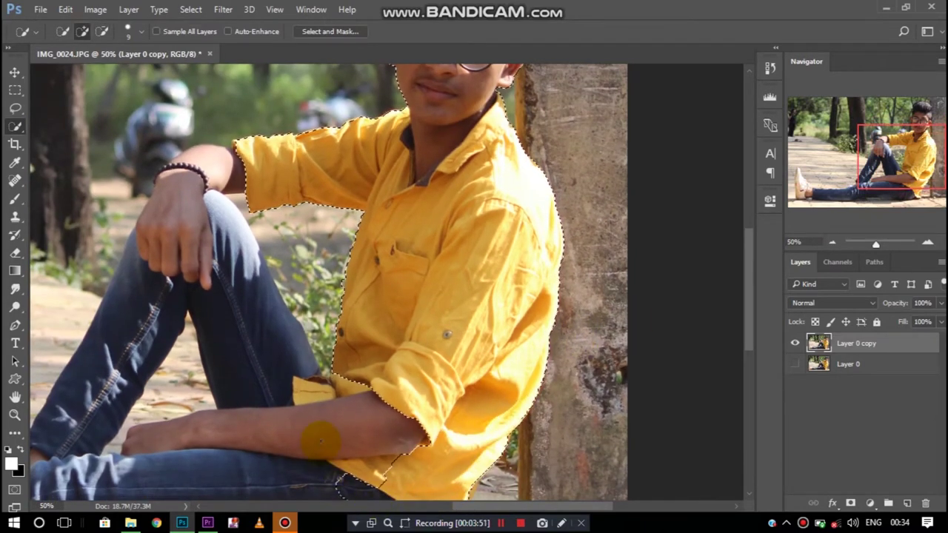
pyautogui.moveTo(175, 179); pyautogui.dragTo(190, 215)
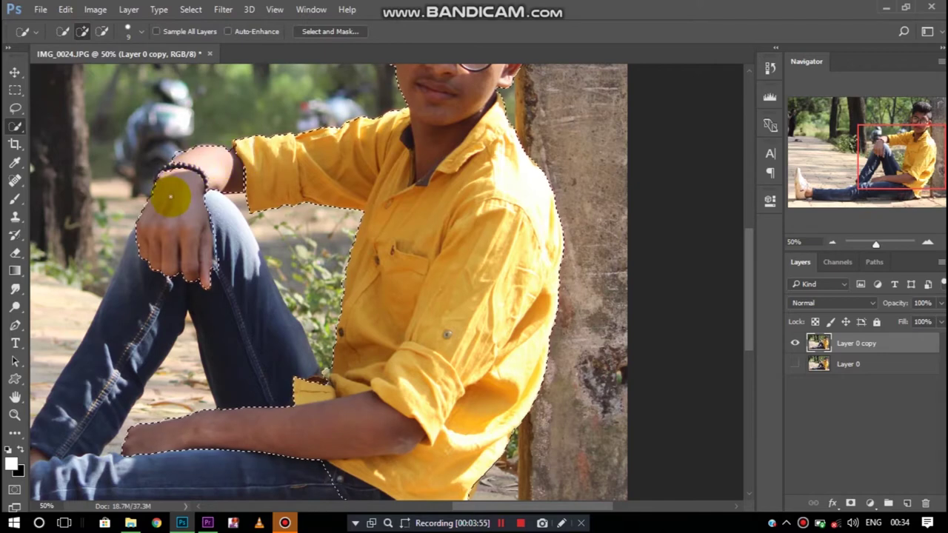
pyautogui.moveTo(190, 215); pyautogui.dragTo(239, 271)
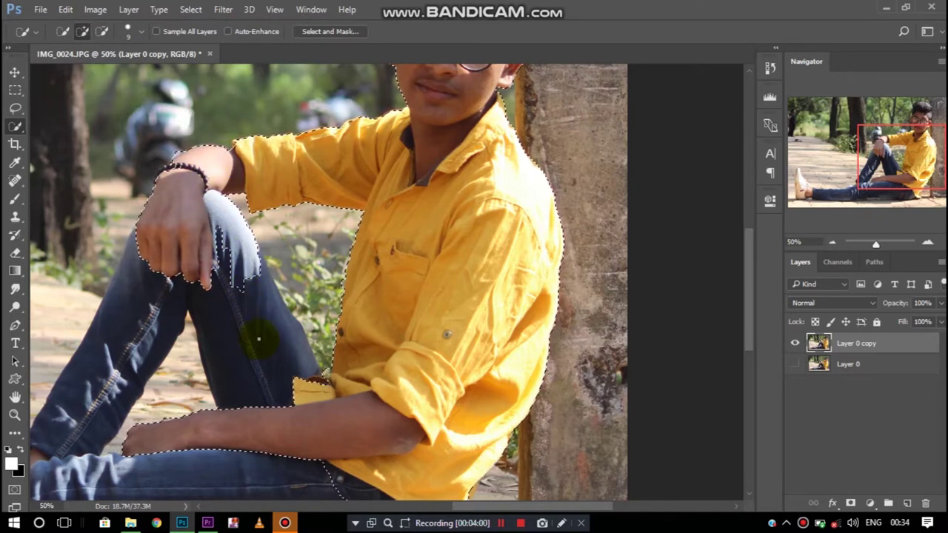
pyautogui.moveTo(232, 317)
pyautogui.mouseDown()
pyautogui.moveTo(482, 511)
pyautogui.moveTo(503, 455)
pyautogui.mouseUp()
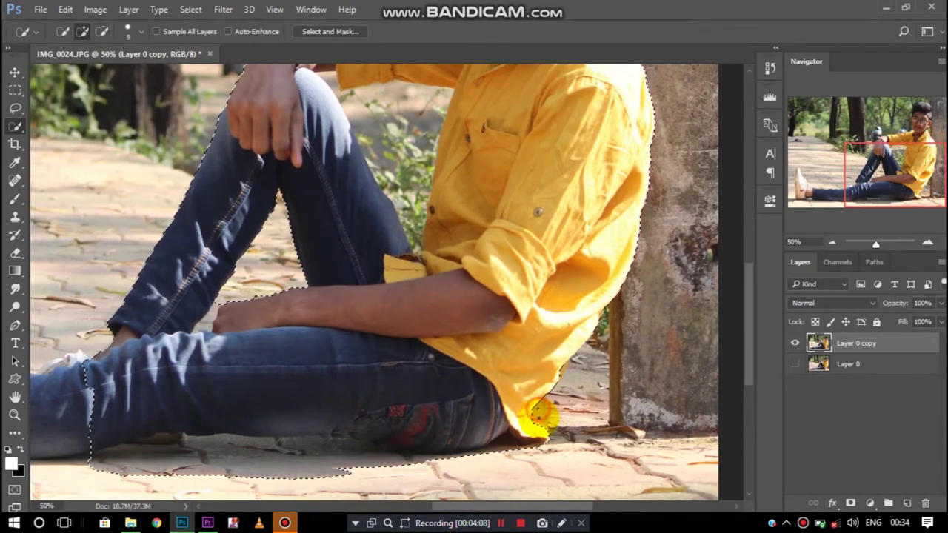
# Subtract the ground below the jeans, touch up the knee, and open Select and Mask.
pyautogui.keyDown('alt'); pyautogui.click(503, 453); pyautogui.keyUp('alt')
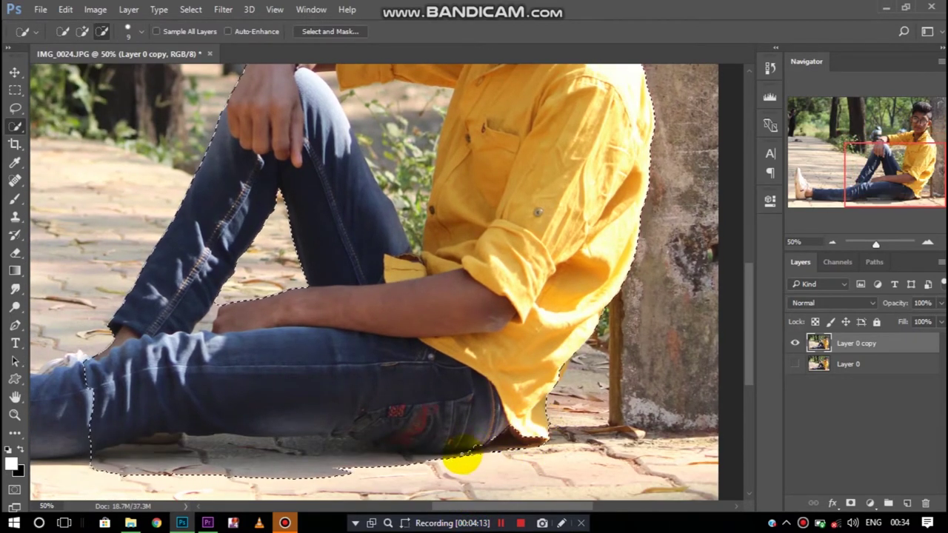
pyautogui.moveTo(370, 463)
pyautogui.mouseDown()
pyautogui.moveTo(221, 447)
pyautogui.moveTo(105, 450)
pyautogui.moveTo(115, 468)
pyautogui.moveTo(328, 476)
pyautogui.moveTo(377, 468)
pyautogui.mouseUp()
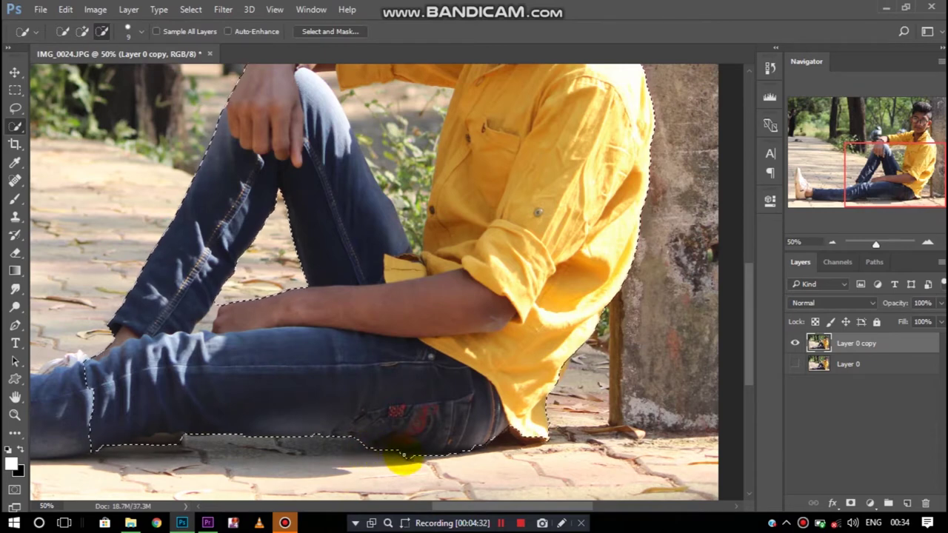
pyautogui.scroll(1, 370, 356)
pyautogui.moveTo(322, 313); pyautogui.dragTo(222, 319)
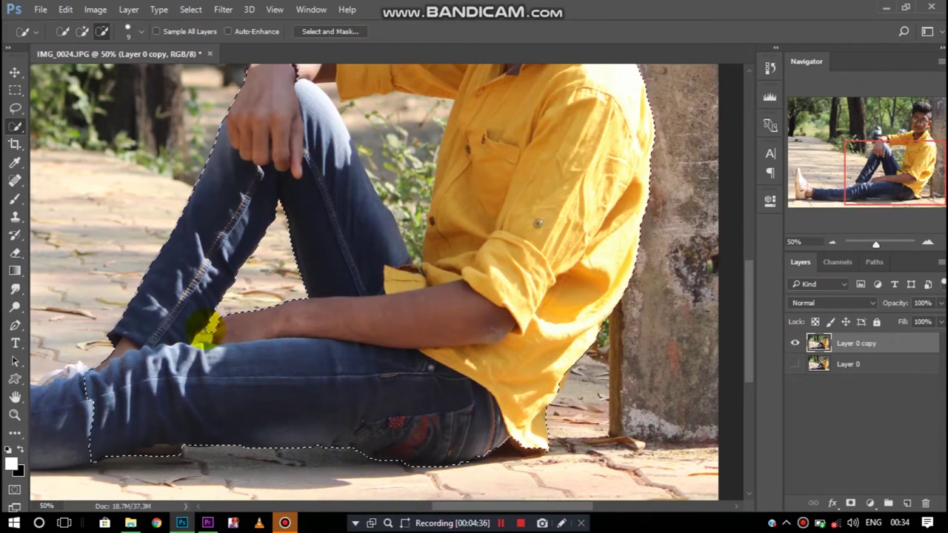
pyautogui.hscroll(-3, 571, 355)
pyautogui.moveTo(590, 175)
pyautogui.mouseDown()
pyautogui.moveTo(550, 105)
pyautogui.moveTo(560, 95)
pyautogui.moveTo(599, 131)
pyautogui.moveTo(643, 129)
pyautogui.moveTo(633, 219)
pyautogui.mouseUp()
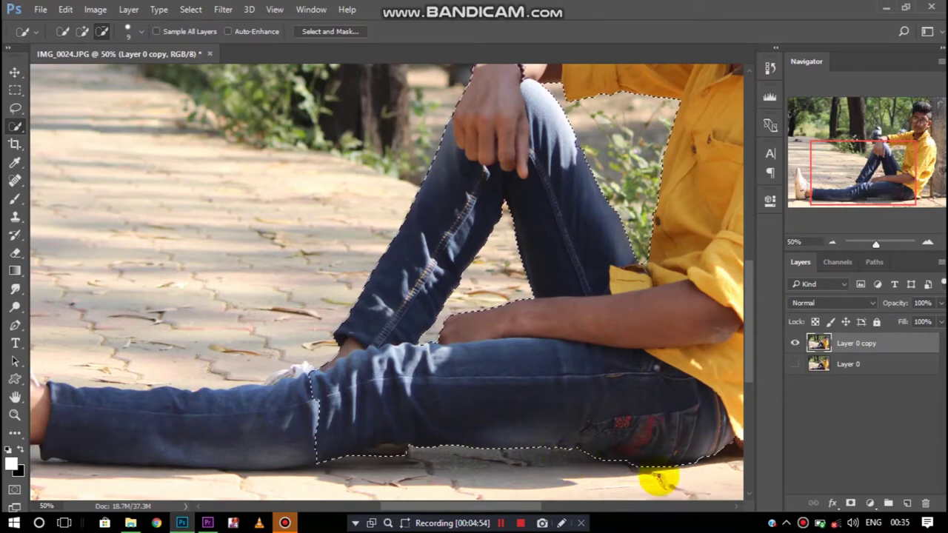
pyautogui.moveTo(437, 506); pyautogui.dragTo(400, 507)
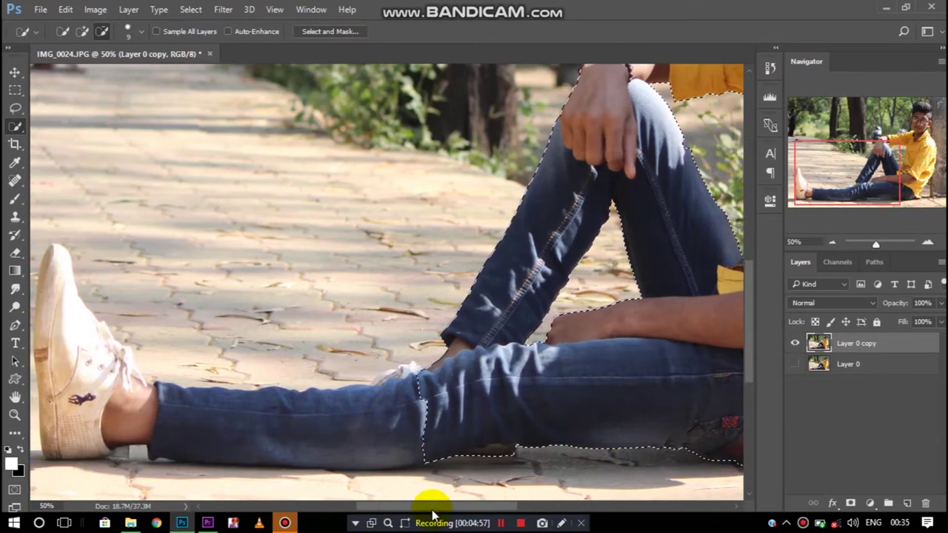
pyautogui.scroll(1, 436, 318)
pyautogui.scroll(-1, 107, 114)
pyautogui.scroll(-2, 107, 114)
pyautogui.click(330, 34)
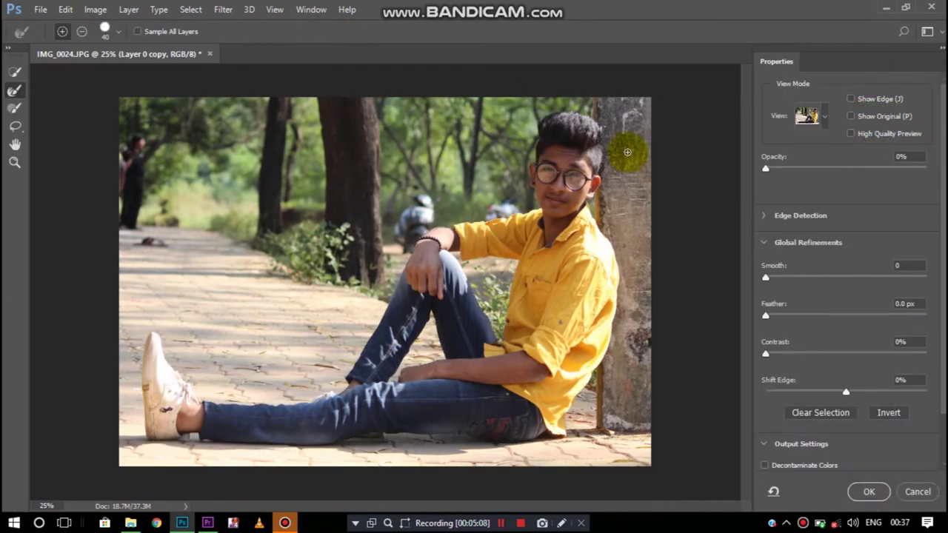
# Set Smooth 39, Feather 0.8 px, Contrast 47%, and preview the cut-out over transparency.
pyautogui.moveTo(765, 276); pyautogui.dragTo(828, 277)
pyautogui.moveTo(766, 316); pyautogui.dragTo(772, 315)
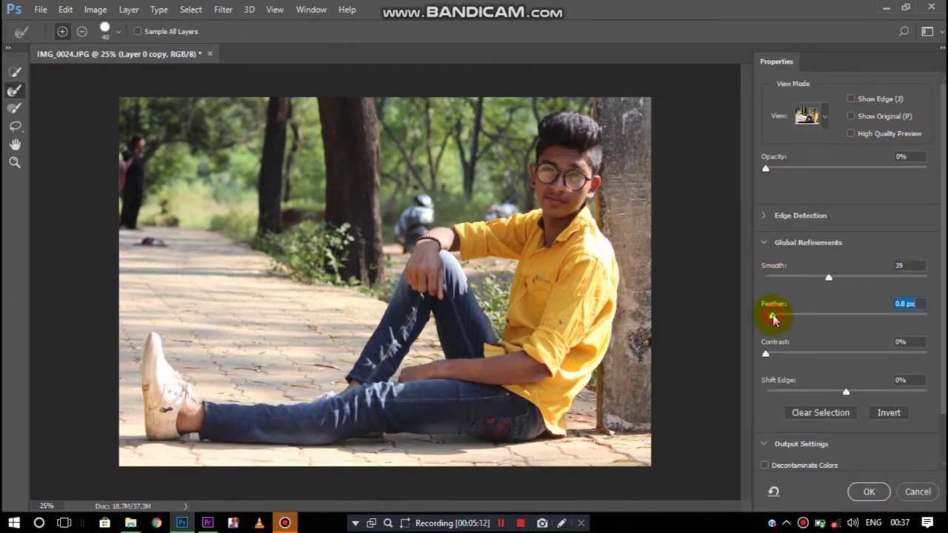
pyautogui.moveTo(818, 353); pyautogui.dragTo(840, 353)
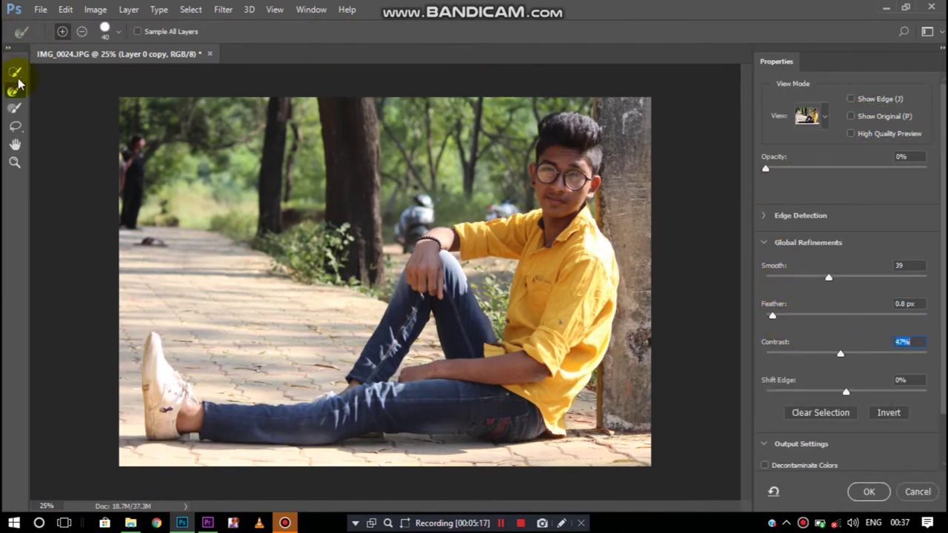
pyautogui.scroll(1, 572, 438)
pyautogui.scroll(3, 429, 281)
pyautogui.press('space')
pyautogui.moveTo(495, 269)
pyautogui.mouseDown()
pyautogui.moveTo(217, 383)
pyautogui.moveTo(280, 383)
pyautogui.mouseUp()
pyautogui.moveTo(521, 188)
pyautogui.mouseDown()
pyautogui.moveTo(387, 359)
pyautogui.moveTo(384, 393)
pyautogui.mouseUp()
pyautogui.click(822, 116)
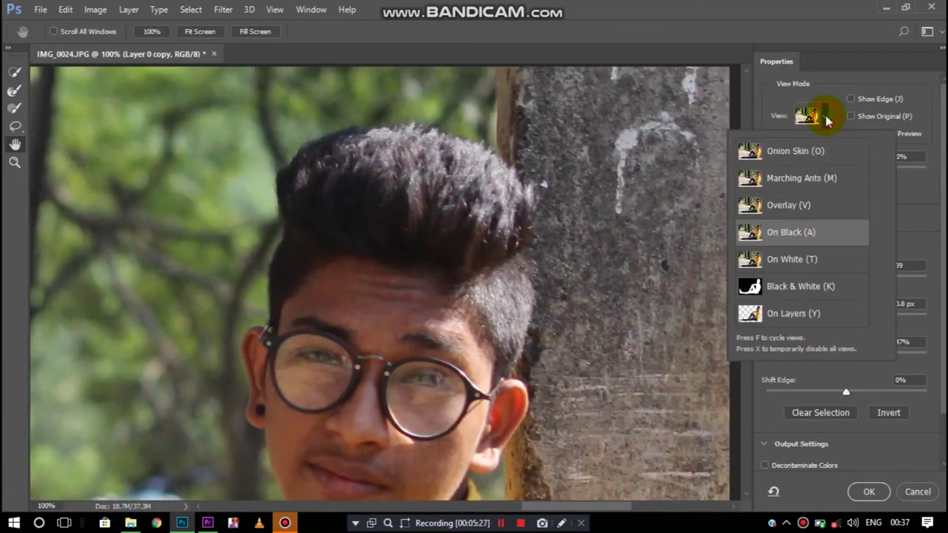
pyautogui.click(793, 313)
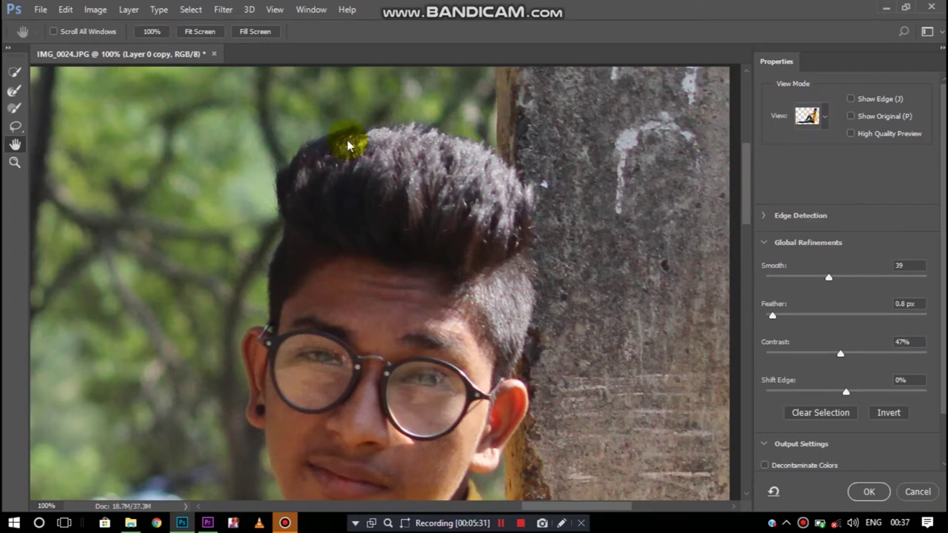
# Brush the top and left hair edges with the Refine Edge Brush.
pyautogui.click(16, 90)
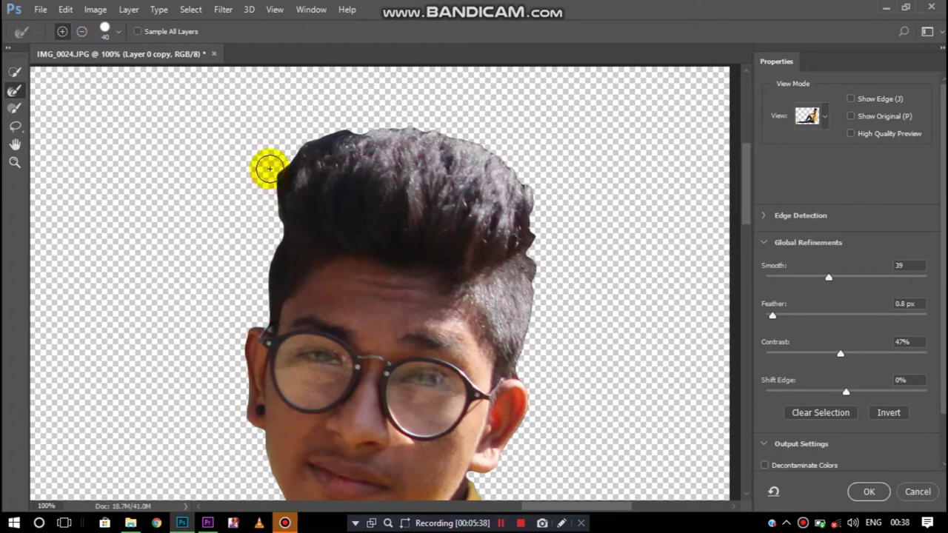
pyautogui.moveTo(268, 169)
pyautogui.mouseDown()
pyautogui.moveTo(296, 140)
pyautogui.moveTo(334, 129)
pyautogui.moveTo(446, 133)
pyautogui.moveTo(503, 155)
pyautogui.moveTo(540, 197)
pyautogui.moveTo(546, 268)
pyautogui.mouseUp()
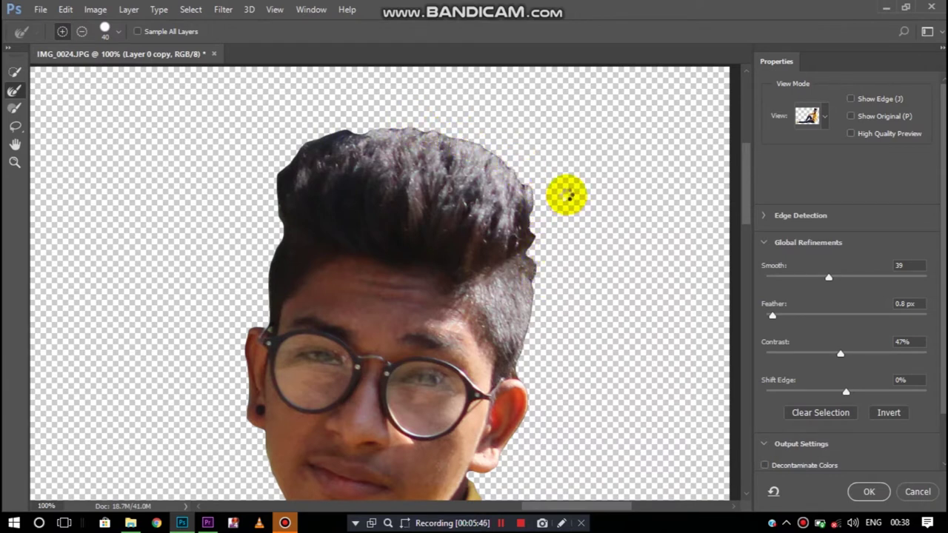
pyautogui.moveTo(318, 132)
pyautogui.mouseDown()
pyautogui.moveTo(281, 152)
pyautogui.moveTo(269, 234)
pyautogui.mouseUp()
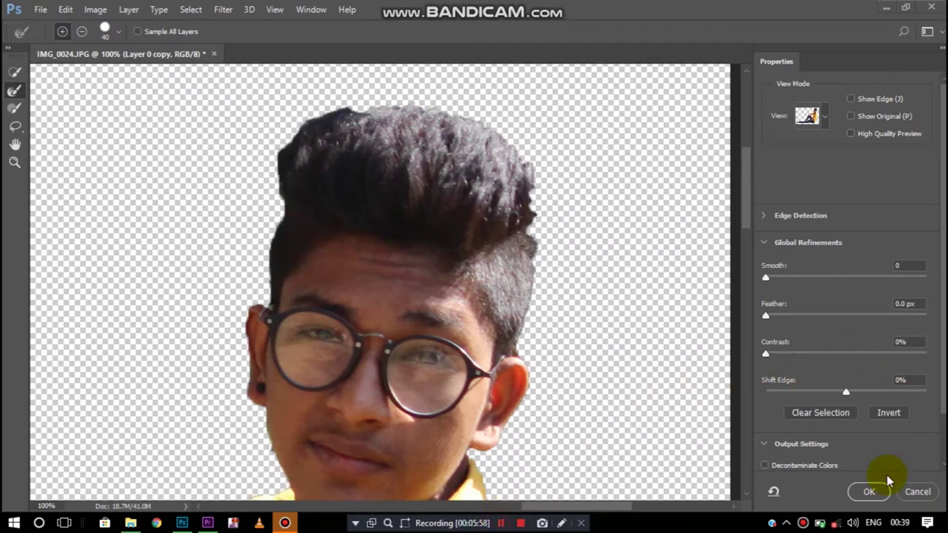
pyautogui.scroll(-2, 886, 474)
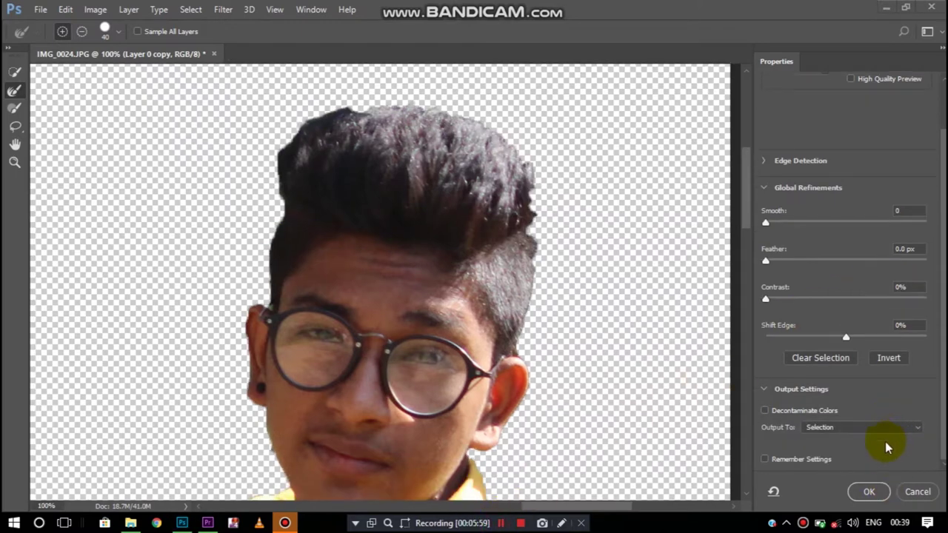
# Output the refined cut-out as a layer mask and duplicate the masked layer.
pyautogui.click(901, 427)
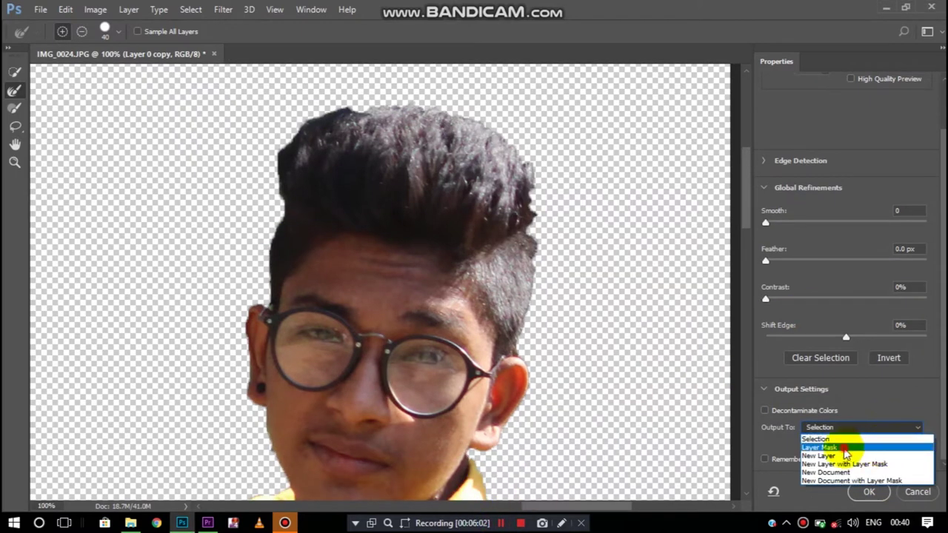
pyautogui.click(840, 445)
pyautogui.click(864, 494)
pyautogui.moveTo(909, 369); pyautogui.dragTo(907, 502)
pyautogui.rightClick(851, 343)
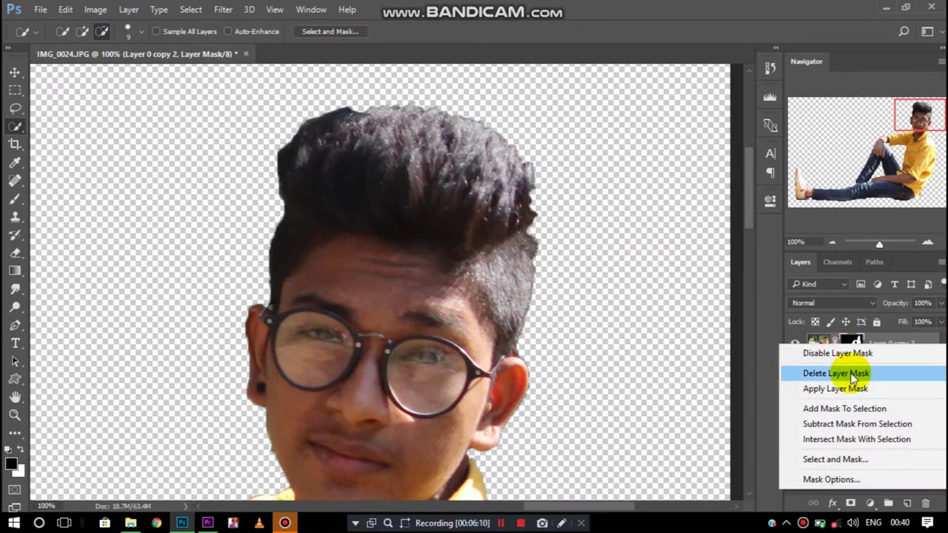
# Apply the mask on Layer 0 copy 2, then load the man as a selection on Layer 0 copy.
pyautogui.click(859, 373)
pyautogui.click(872, 366)
pyautogui.click(342, 32)
pyautogui.click(846, 429)
pyautogui.click(829, 417)
pyautogui.click(867, 491)
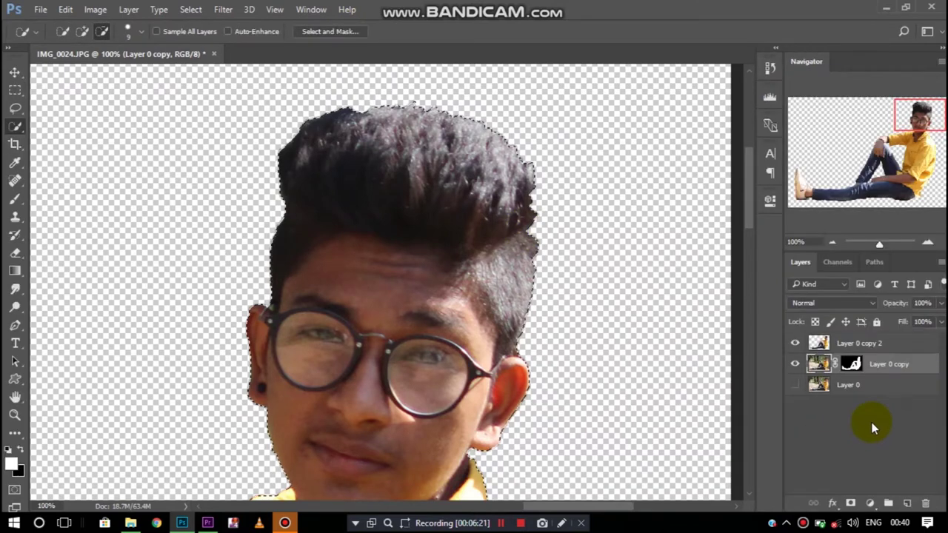
# Delete Layer 0 copy's mask, Content-Aware fill the man's area, and duplicate the layer.
pyautogui.rightClick(850, 364)
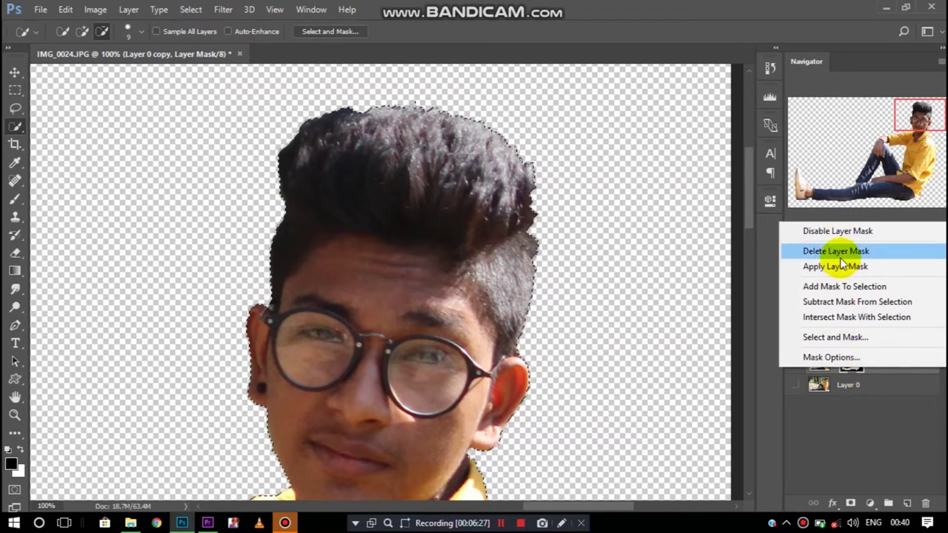
pyautogui.click(839, 254)
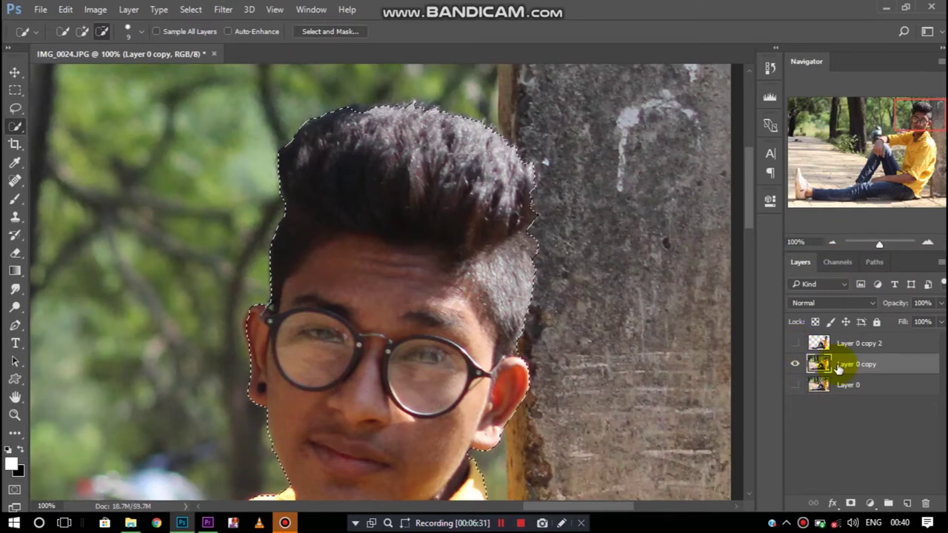
pyautogui.hotkey('ctrl', '-')
pyautogui.hotkey('ctrl', '-')
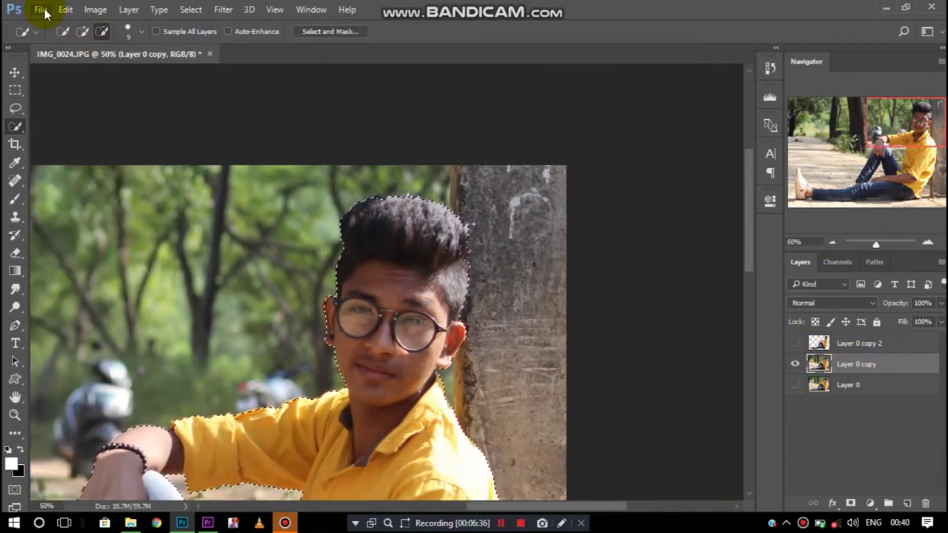
pyautogui.hotkey('ctrl', '-')
pyautogui.click(41, 9)
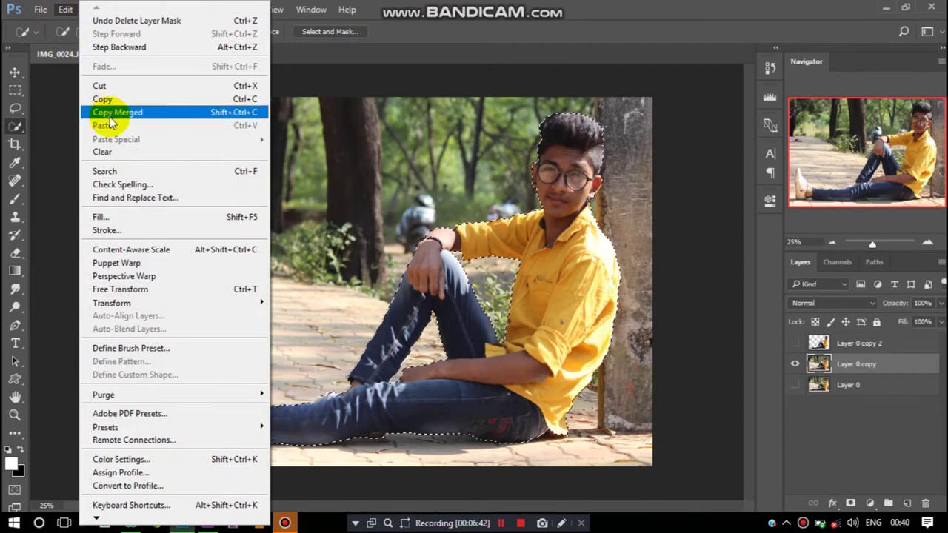
pyautogui.click(100, 217)
pyautogui.click(917, 94)
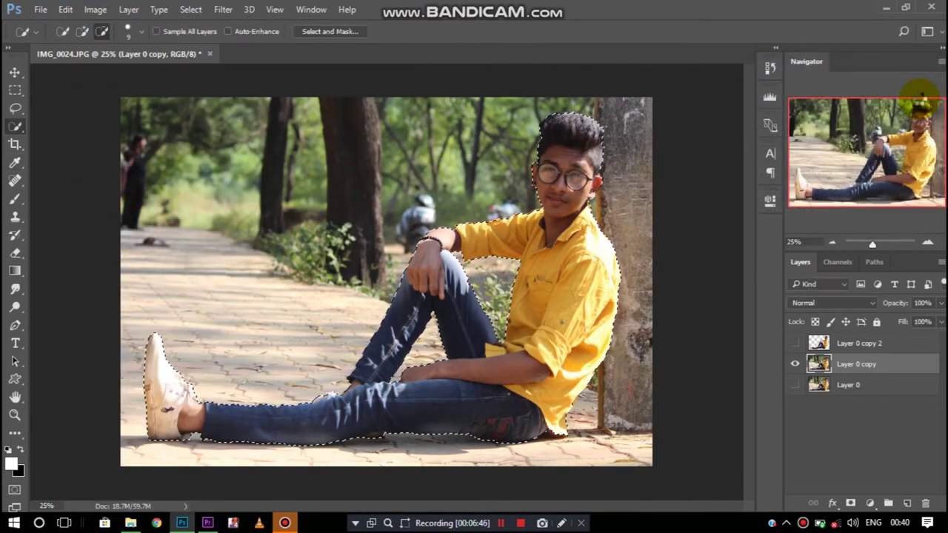
pyautogui.click(795, 343)
pyautogui.click(794, 342)
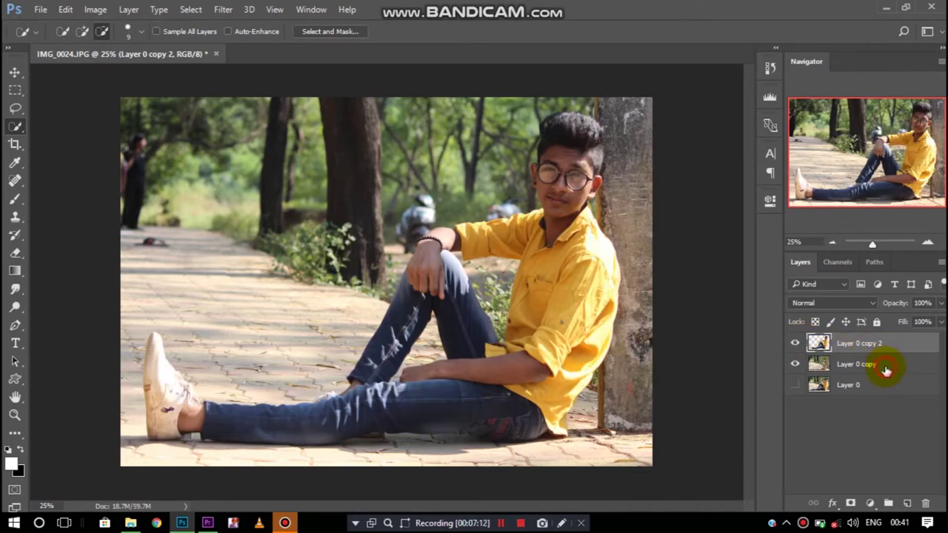
pyautogui.moveTo(884, 363); pyautogui.dragTo(907, 502)
pyautogui.click(223, 9)
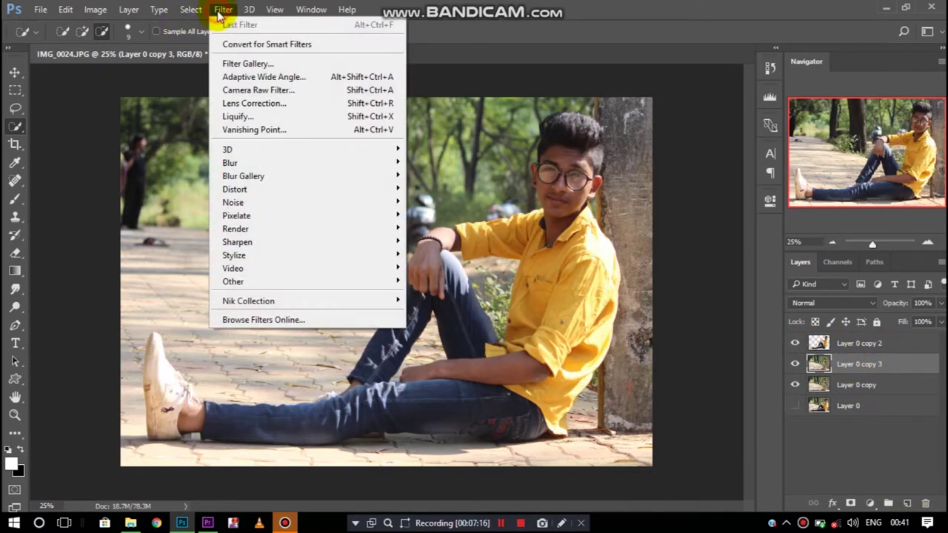
# Apply Dark Contrasts in Color Efex Pro 4 with Saturation 50% and slight brightening.
pyautogui.click(120, 311)
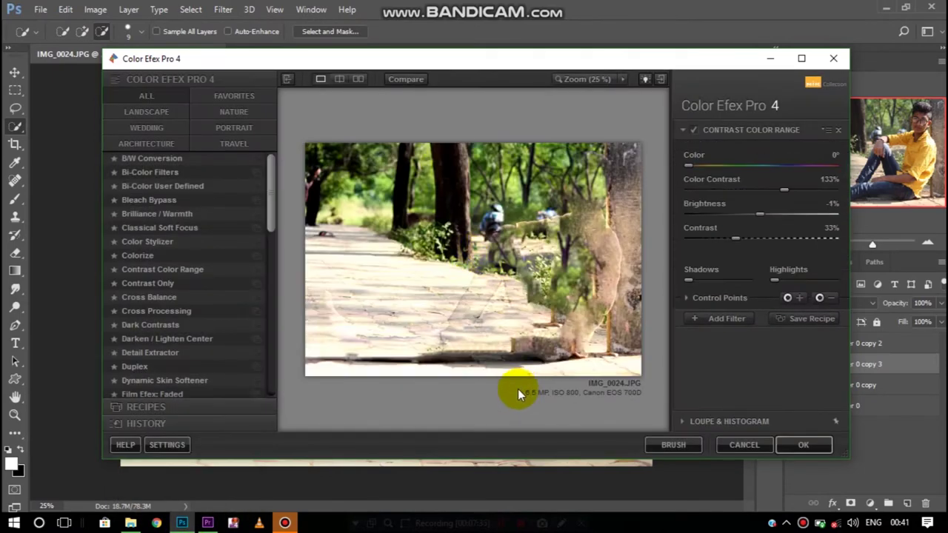
pyautogui.click(151, 325)
pyautogui.moveTo(751, 240); pyautogui.dragTo(790, 237)
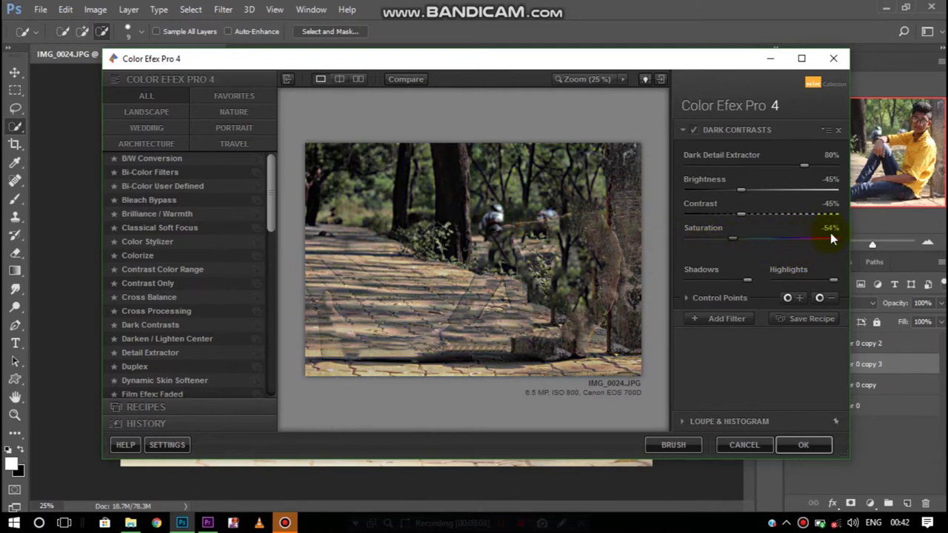
pyautogui.moveTo(750, 190)
pyautogui.mouseDown()
pyautogui.moveTo(727, 195)
pyautogui.moveTo(756, 196)
pyautogui.moveTo(751, 190)
pyautogui.mouseUp()
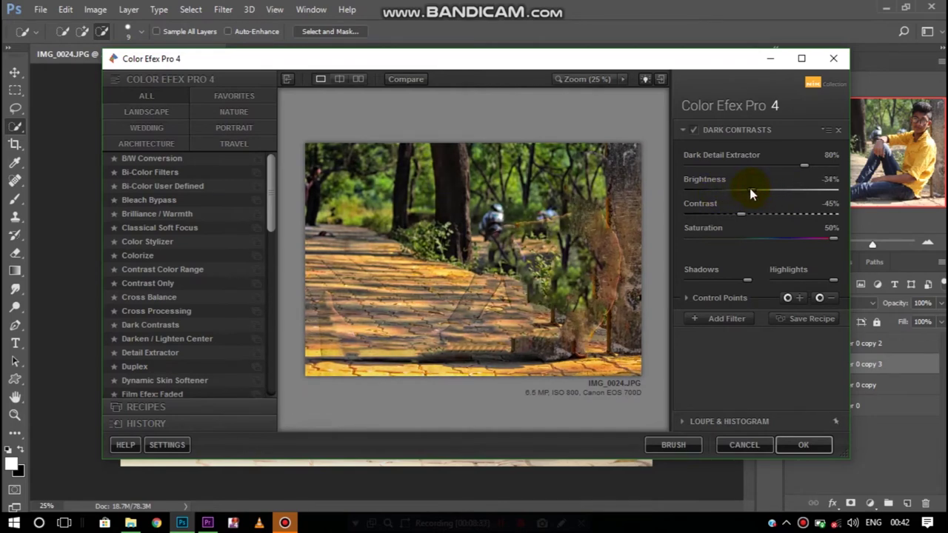
# Stack an Indian Summer effect using Method 2 and apply the result as a new layer.
pyautogui.click(727, 317)
pyautogui.click(148, 270)
pyautogui.moveTo(766, 214); pyautogui.dragTo(748, 209)
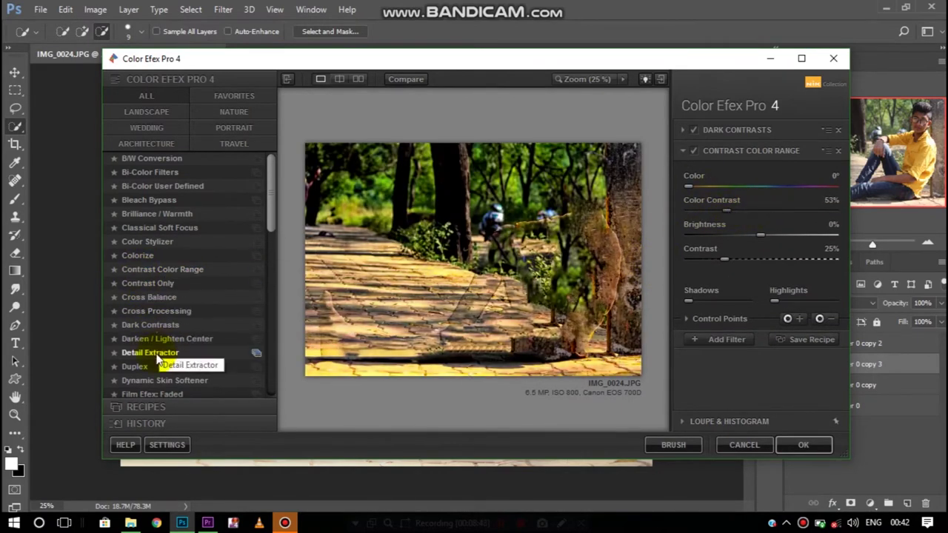
pyautogui.scroll(-2, 158, 359)
pyautogui.scroll(-1, 156, 337)
pyautogui.scroll(-5, 152, 360)
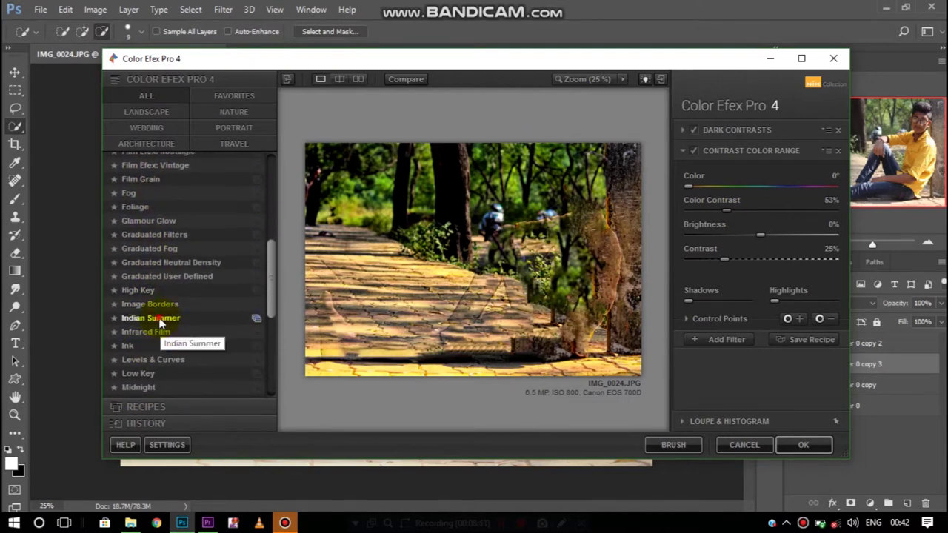
pyautogui.click(830, 181)
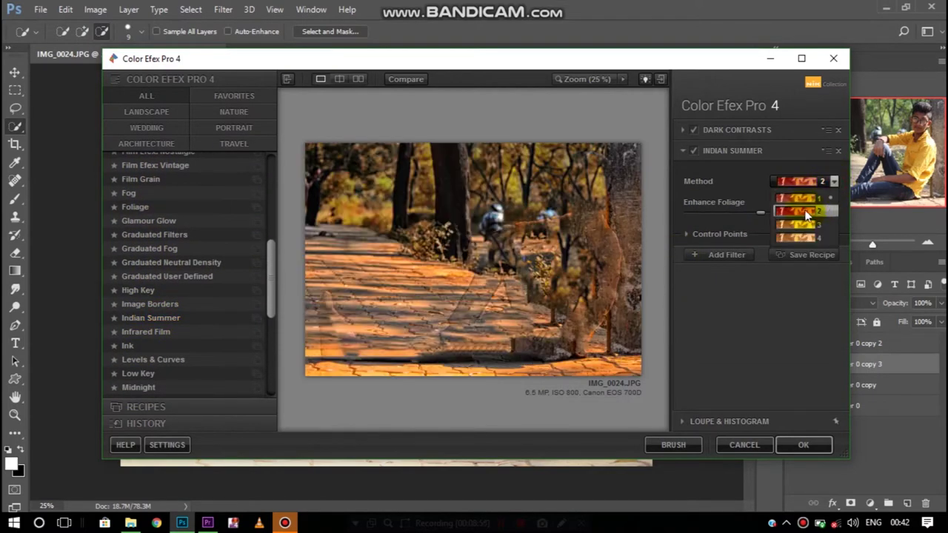
pyautogui.click(799, 211)
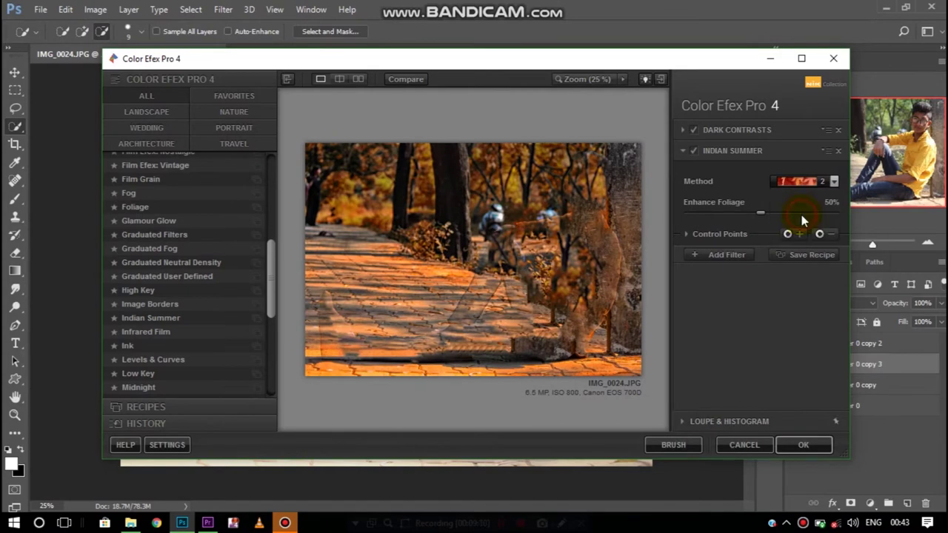
pyautogui.click(801, 442)
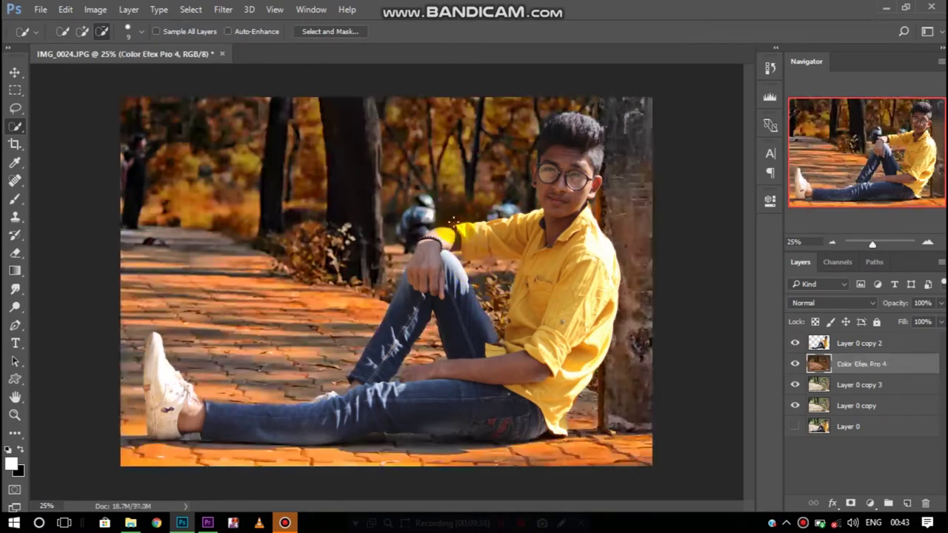
pyautogui.click(887, 10)
# Compare the toned layer on and off, duplicate Color Efex Pro 4, and hide Layer 0 copy 2.
pyautogui.click(285, 523)
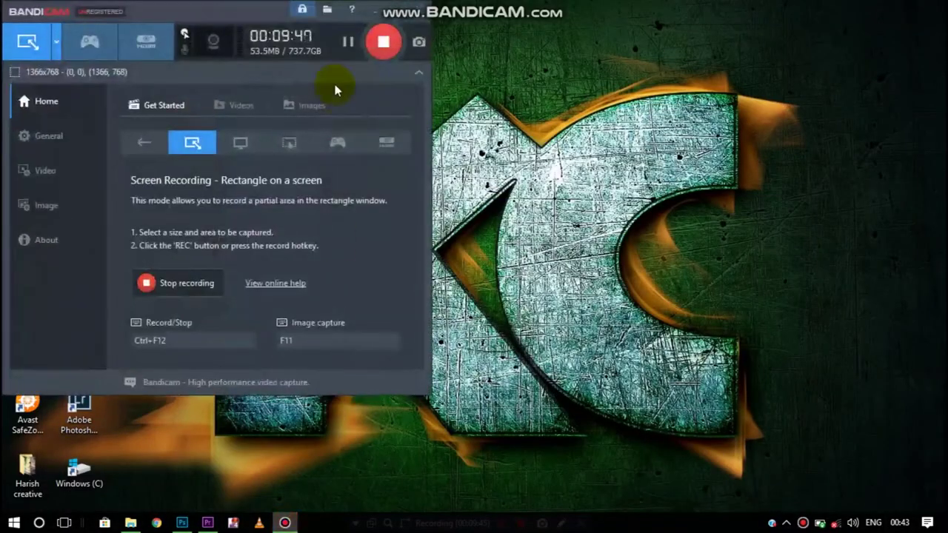
pyautogui.click(349, 38)
pyautogui.click(187, 523)
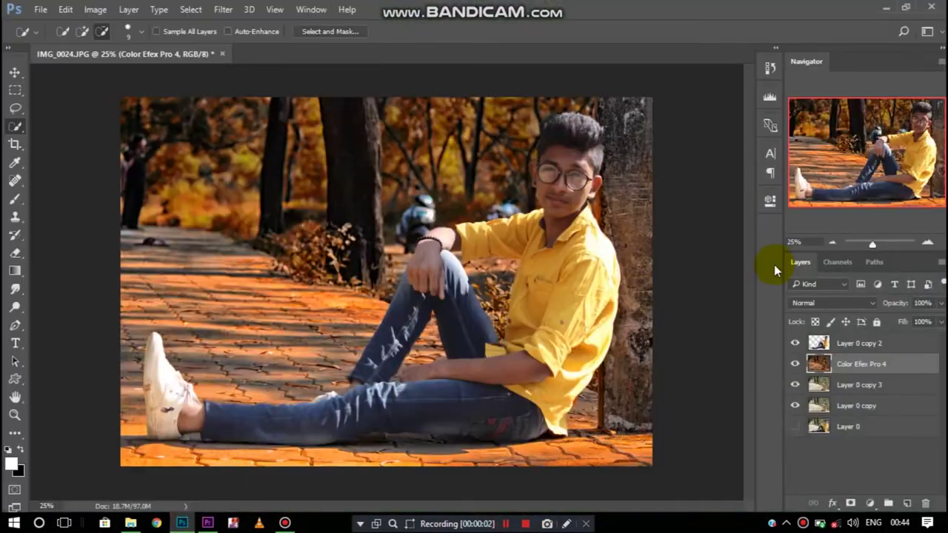
pyautogui.click(794, 343)
pyautogui.click(794, 364)
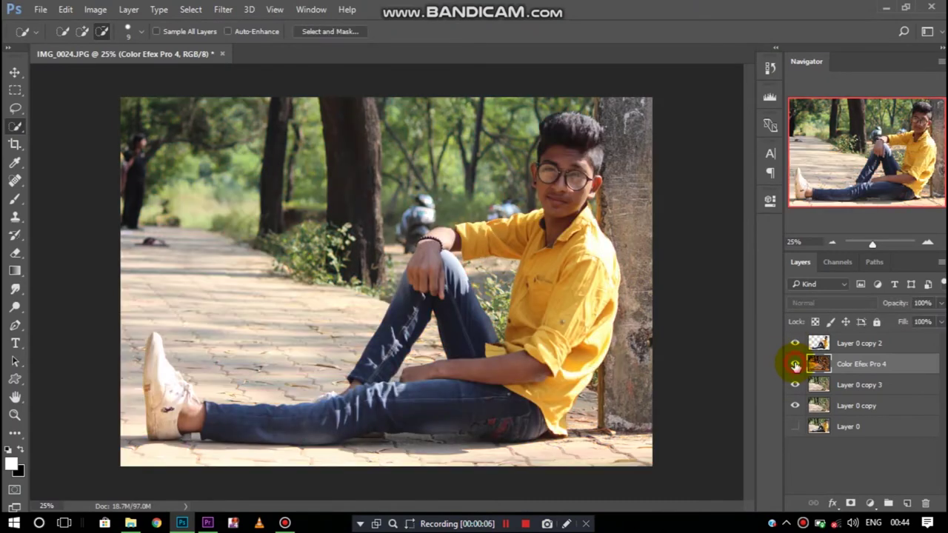
pyautogui.click(847, 348)
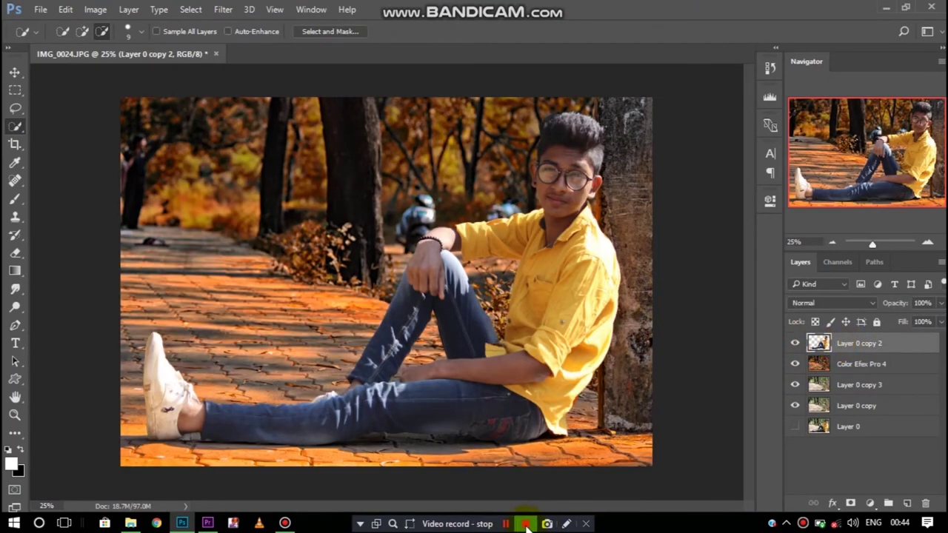
pyautogui.moveTo(861, 363); pyautogui.dragTo(906, 503)
pyautogui.click(792, 345)
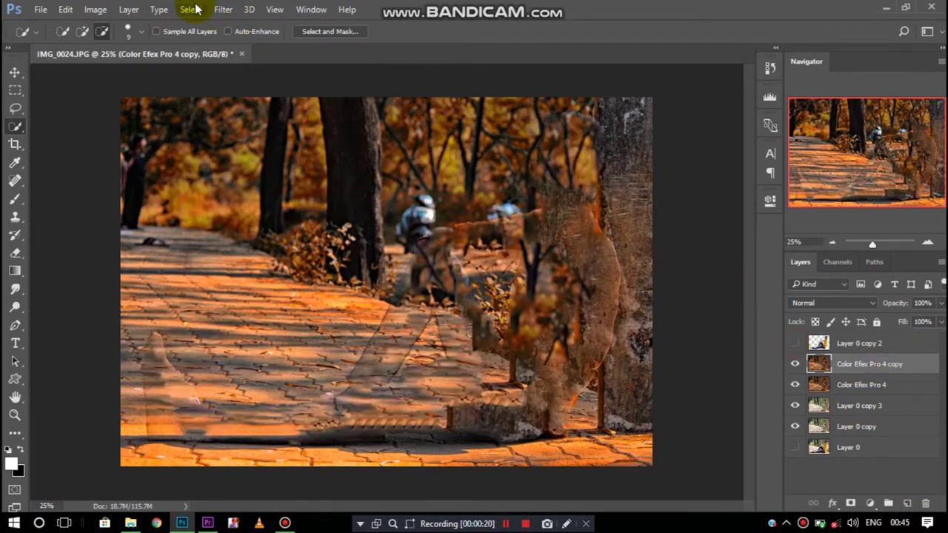
# Apply a 71 px Field Blur with 81% Light Bokeh to the Color Efex Pro 4 copy.
pyautogui.click(223, 9)
pyautogui.click(172, 169)
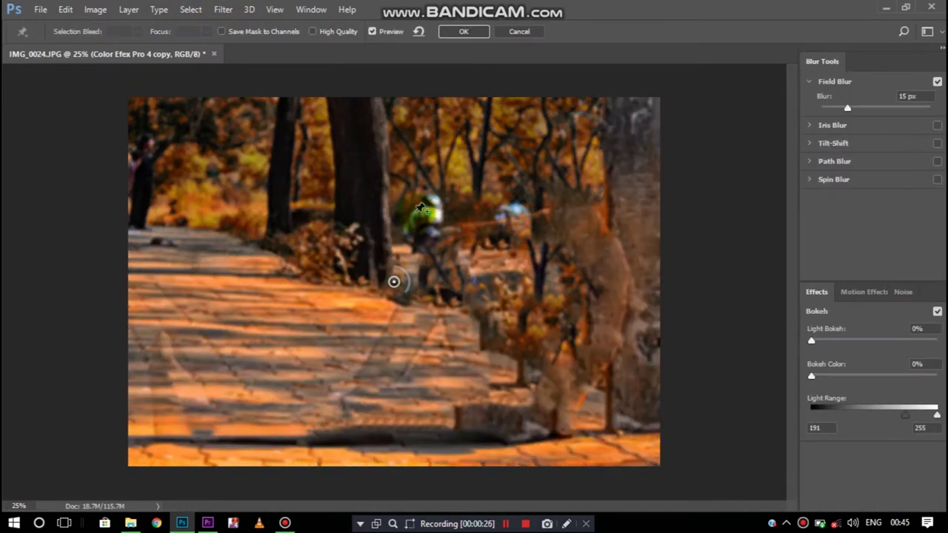
pyautogui.moveTo(848, 108); pyautogui.dragTo(871, 111)
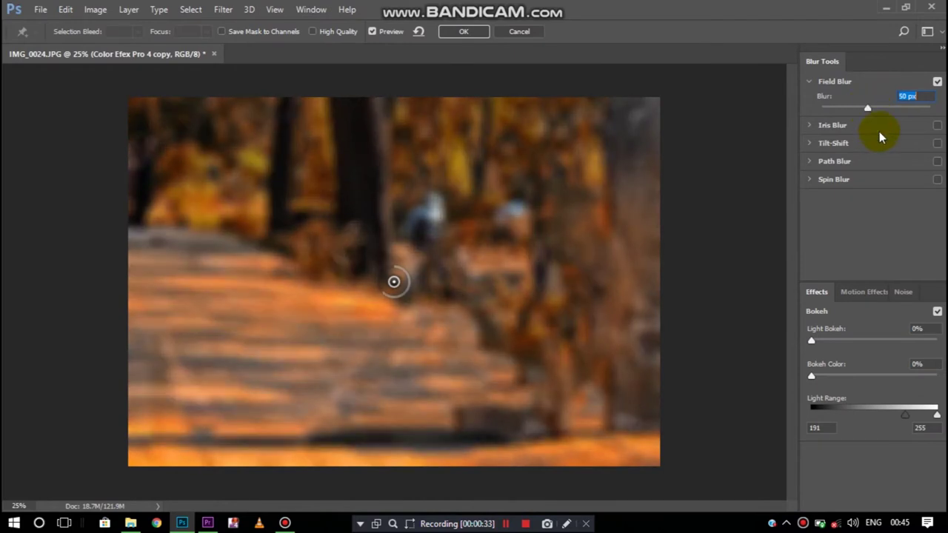
pyautogui.moveTo(811, 340)
pyautogui.mouseDown()
pyautogui.moveTo(925, 341)
pyautogui.moveTo(902, 344)
pyautogui.mouseUp()
pyautogui.moveTo(867, 109); pyautogui.dragTo(869, 109)
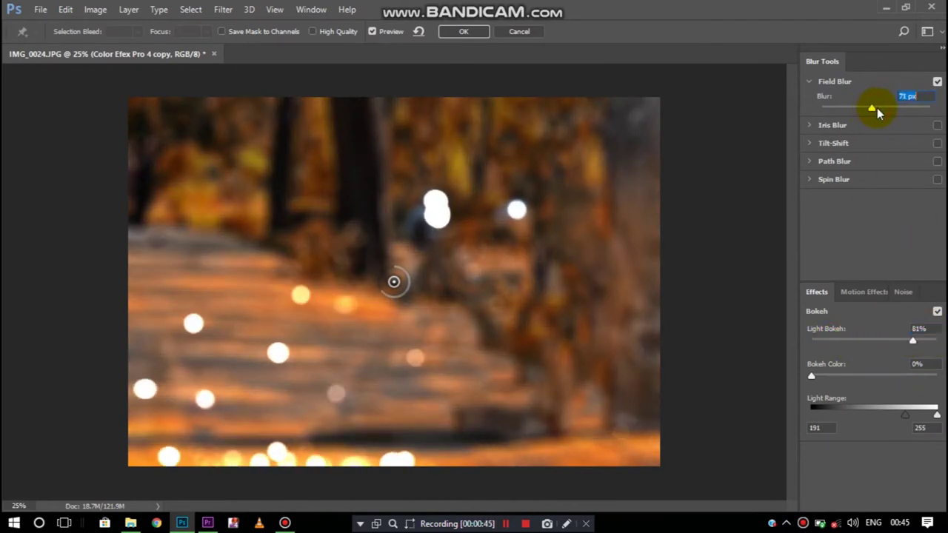
pyautogui.click(463, 31)
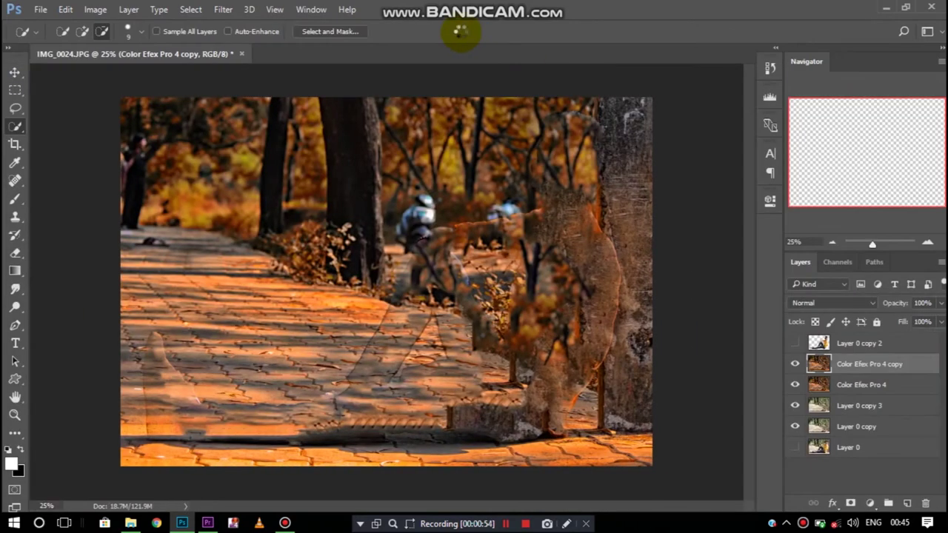
# Preview the man over the blur and add a layer mask to the blurred layer.
pyautogui.click(794, 345)
pyautogui.click(794, 343)
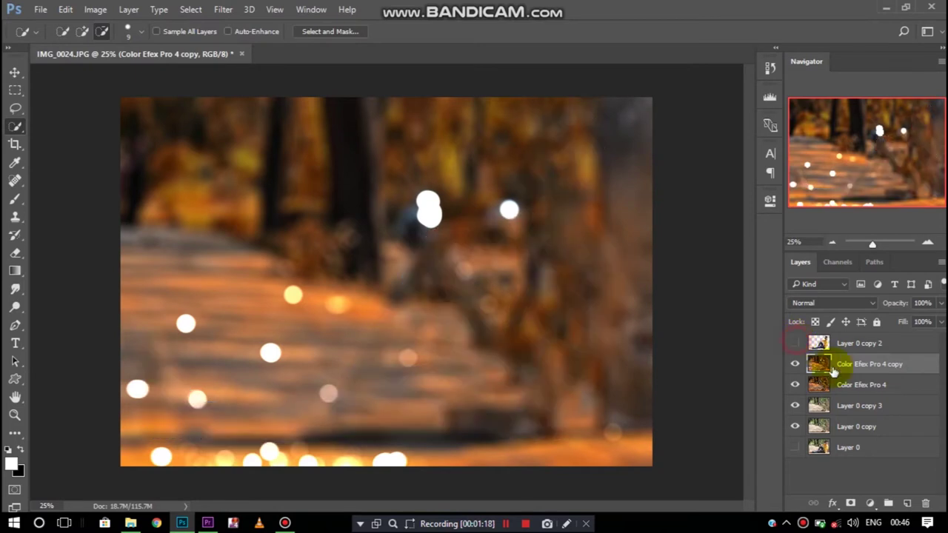
pyautogui.click(849, 503)
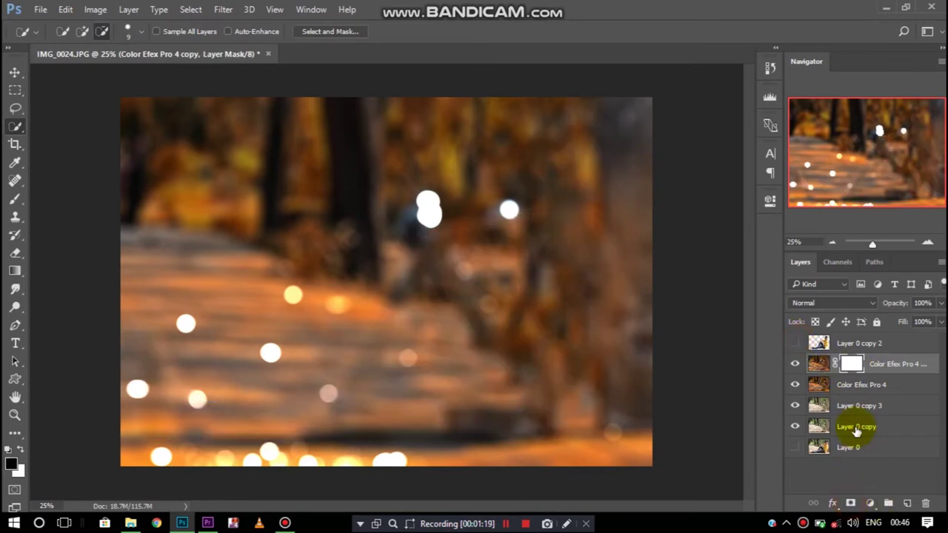
# Draw an upward gradient on the mask to fade the bokeh along the bottom.
pyautogui.click(15, 198)
pyautogui.click(14, 272)
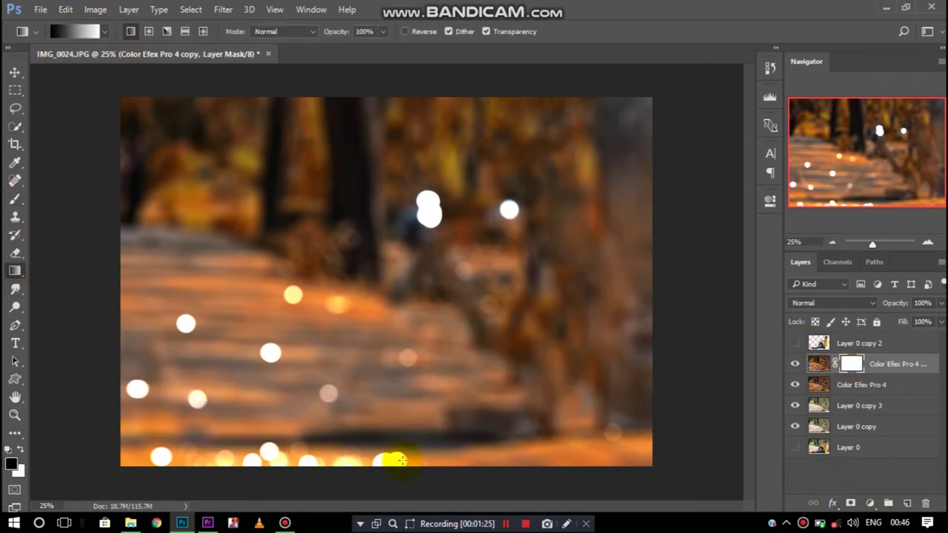
pyautogui.moveTo(393, 394); pyautogui.dragTo(397, 360)
pyautogui.click(795, 343)
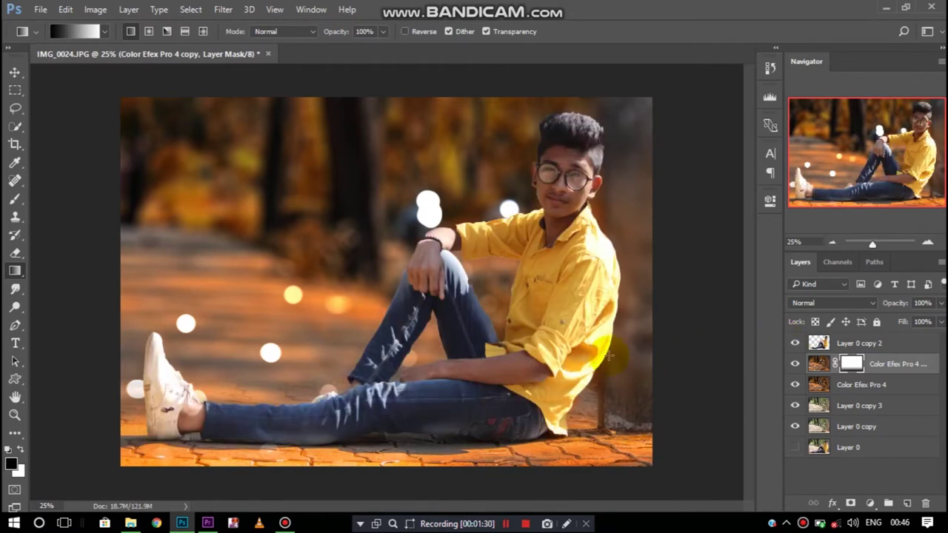
pyautogui.moveTo(309, 467); pyautogui.dragTo(299, 342)
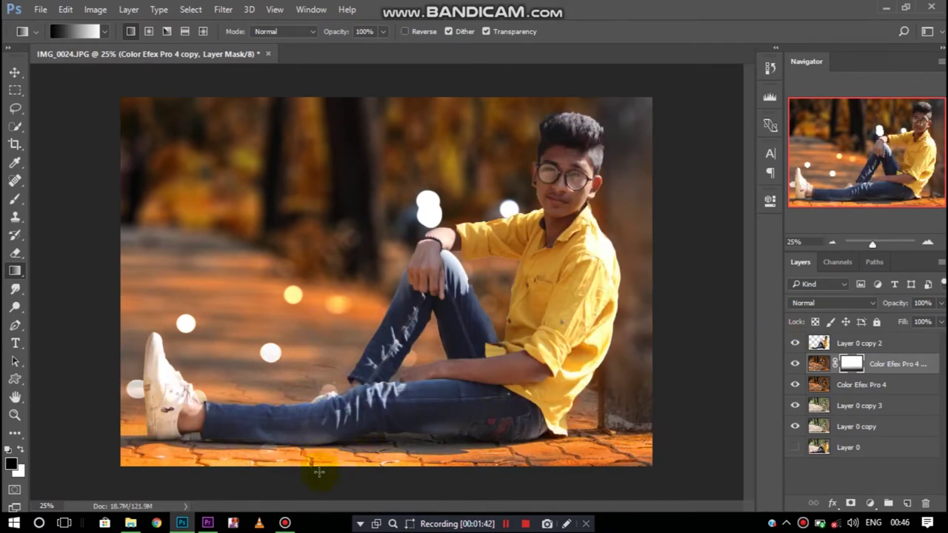
pyautogui.moveTo(318, 469); pyautogui.dragTo(314, 370)
pyautogui.moveTo(324, 468); pyautogui.dragTo(314, 334)
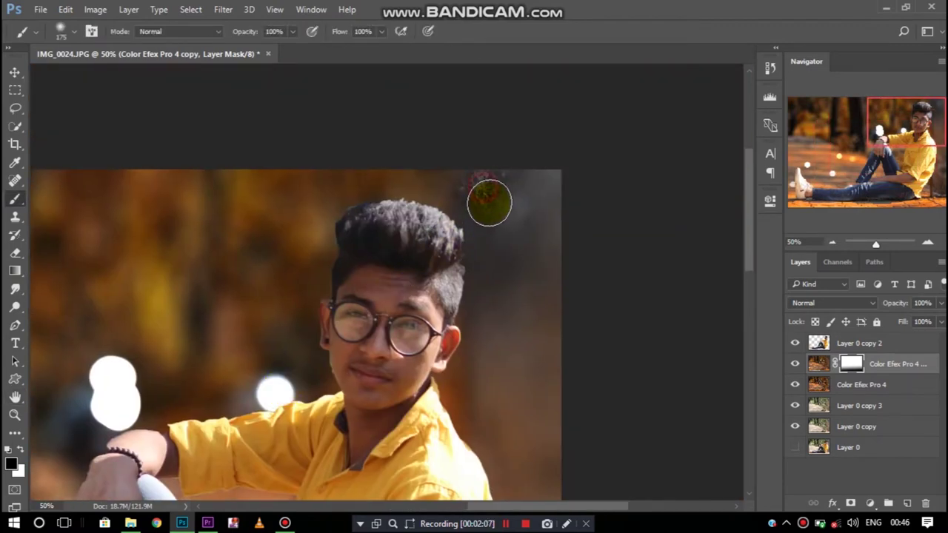
# Paint black on the mask to restore the sharp trunk beside the hair and down the right.
pyautogui.moveTo(490, 201)
pyautogui.mouseDown()
pyautogui.moveTo(474, 185)
pyautogui.moveTo(518, 180)
pyautogui.moveTo(488, 178)
pyautogui.mouseUp()
pyautogui.moveTo(489, 224)
pyautogui.mouseDown()
pyautogui.moveTo(484, 256)
pyautogui.moveTo(501, 348)
pyautogui.moveTo(536, 243)
pyautogui.moveTo(560, 299)
pyautogui.mouseUp()
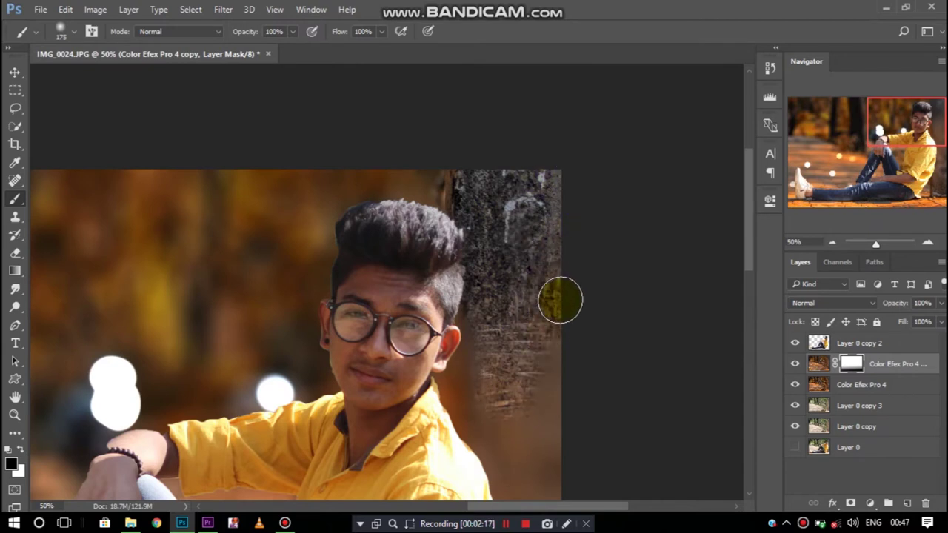
pyautogui.scroll(-3, 555, 289)
pyautogui.scroll(-1, 519, 237)
pyautogui.moveTo(480, 248)
pyautogui.mouseDown()
pyautogui.moveTo(474, 215)
pyautogui.moveTo(520, 195)
pyautogui.mouseUp()
pyautogui.scroll(-3, 555, 270)
pyautogui.scroll(-1, 555, 270)
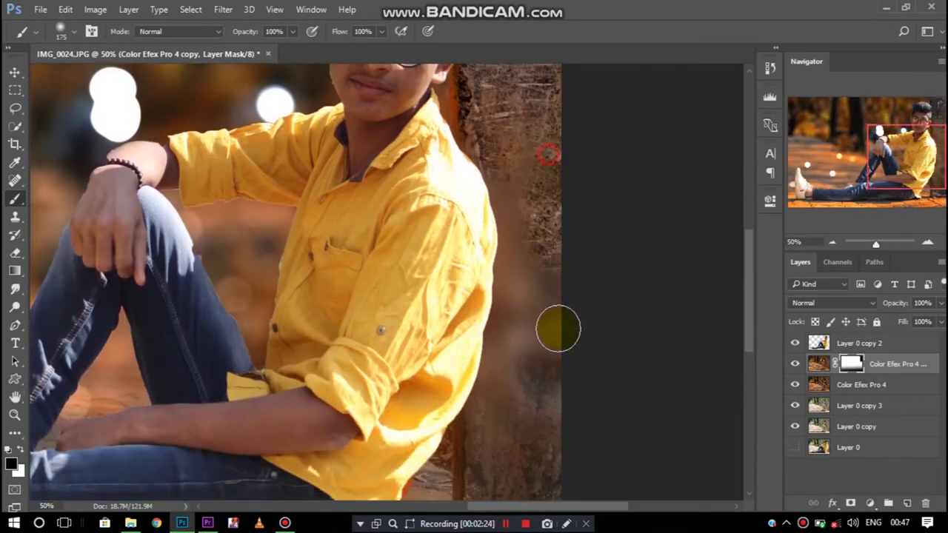
pyautogui.moveTo(557, 328); pyautogui.dragTo(513, 190)
pyautogui.moveTo(537, 333); pyautogui.dragTo(496, 364)
pyautogui.scroll(-1, 511, 380)
pyautogui.scroll(-3, 512, 380)
pyautogui.scroll(-1, 514, 435)
pyautogui.keyDown('alt'); pyautogui.scroll(-2, 515, 436); pyautogui.keyUp('alt')
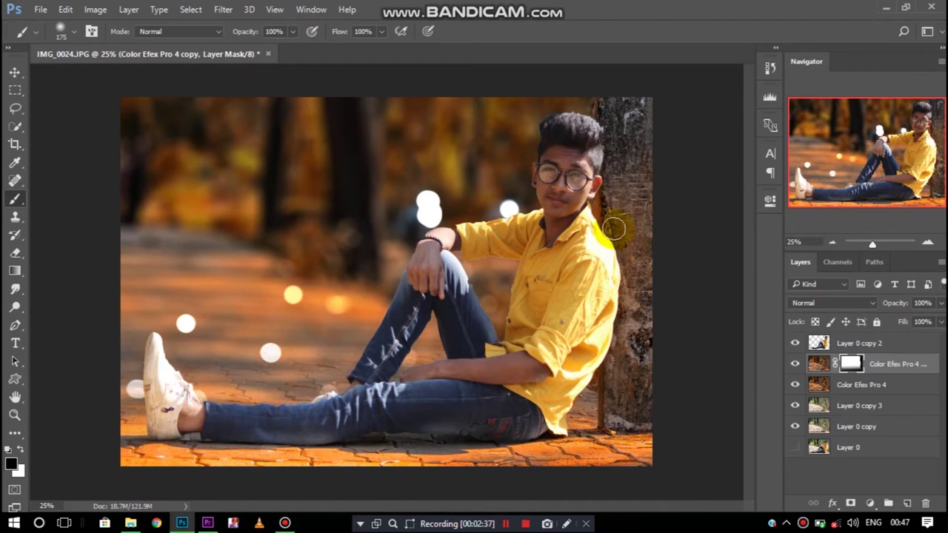
pyautogui.keyDown('alt'); pyautogui.click(794, 343); pyautogui.keyUp('alt')
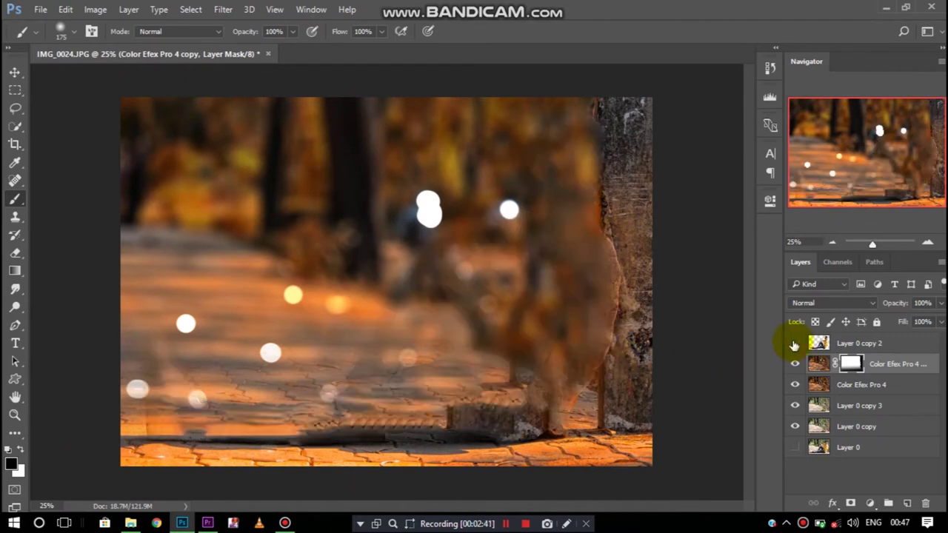
# Touch up the mask near the wrist and merge the blurred copy down into one background layer.
pyautogui.moveTo(470, 231); pyautogui.dragTo(434, 243)
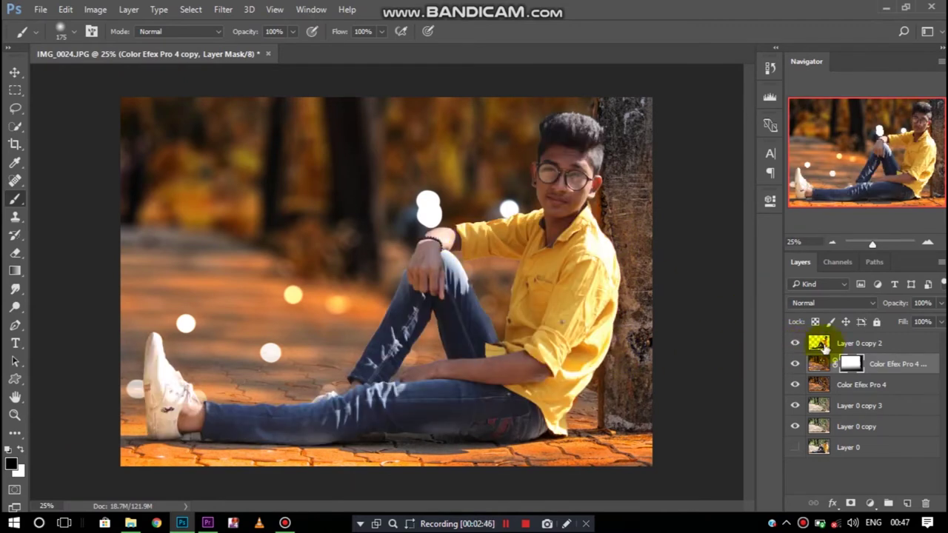
pyautogui.rightClick(848, 363)
pyautogui.click(846, 380)
pyautogui.click(856, 364)
pyautogui.rightClick(856, 364)
pyautogui.click(634, 477)
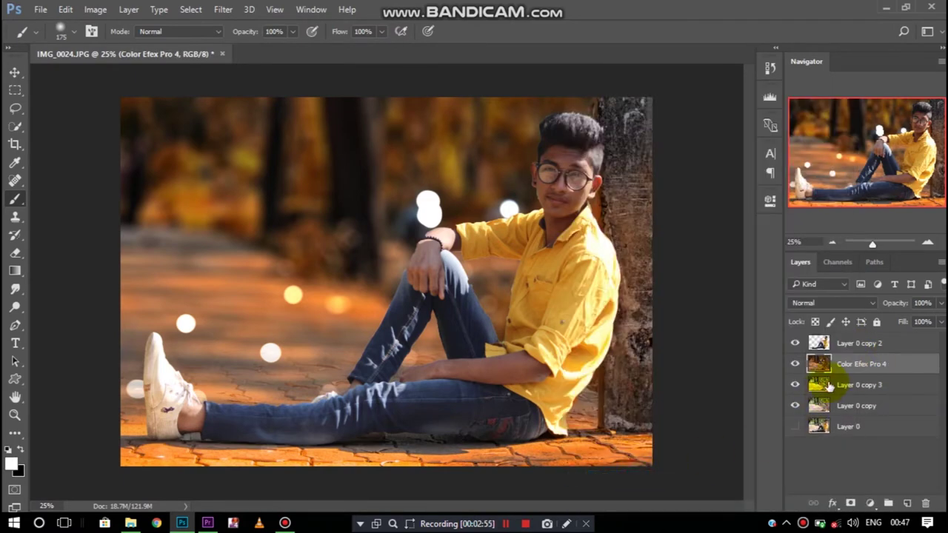
# On Layer 0 copy 2, apply Color Efex Pro 4 Dark Contrasts with slightly raised brightness.
pyautogui.click(842, 343)
pyautogui.click(222, 8)
pyautogui.click(319, 57)
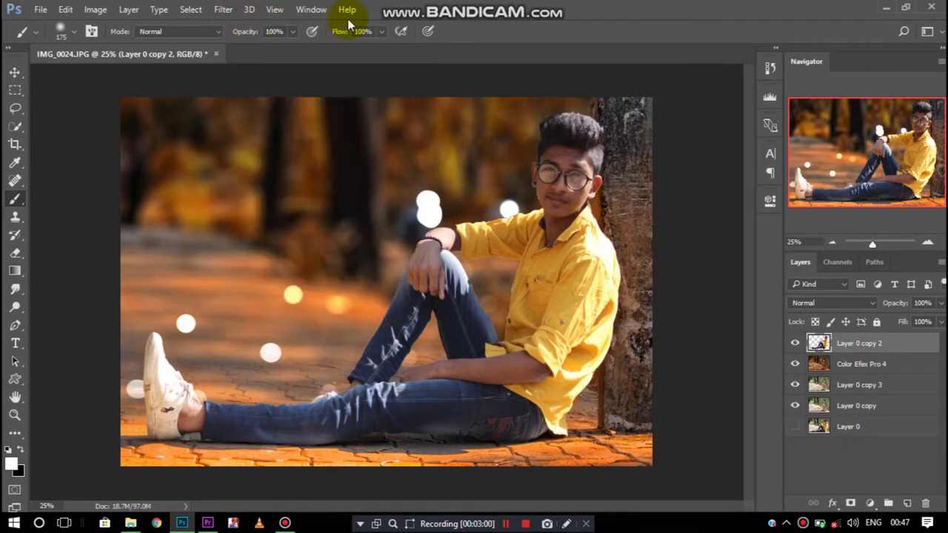
pyautogui.press('v')
pyautogui.click(223, 9)
pyautogui.moveTo(248, 301)
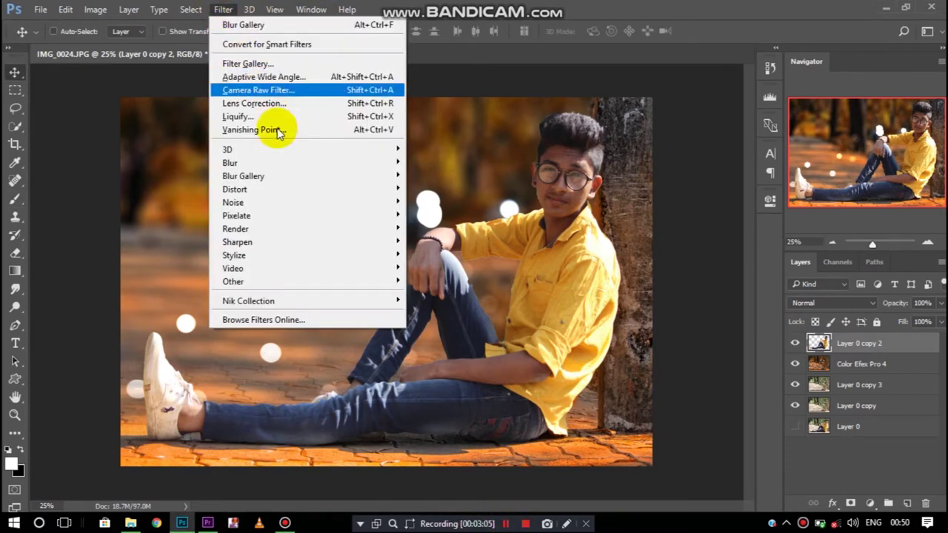
pyautogui.click(157, 314)
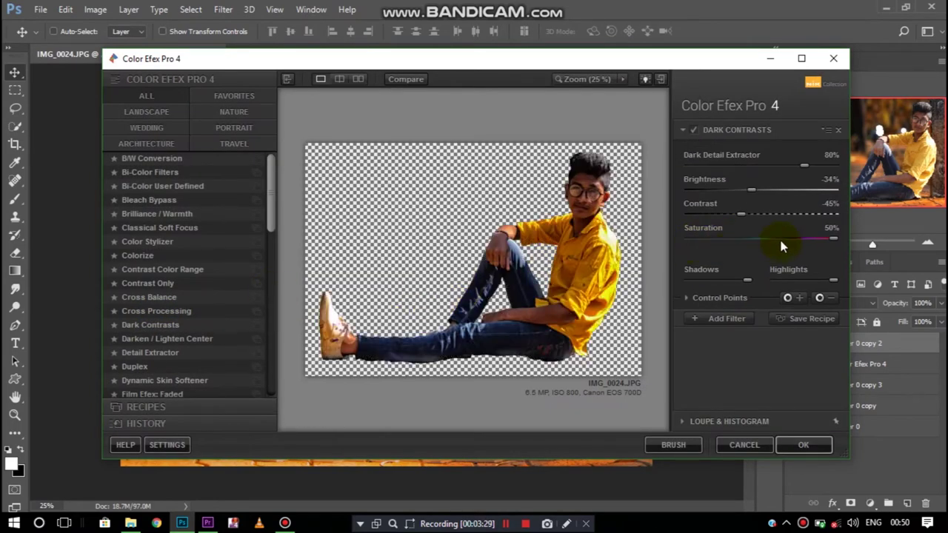
pyautogui.click(174, 326)
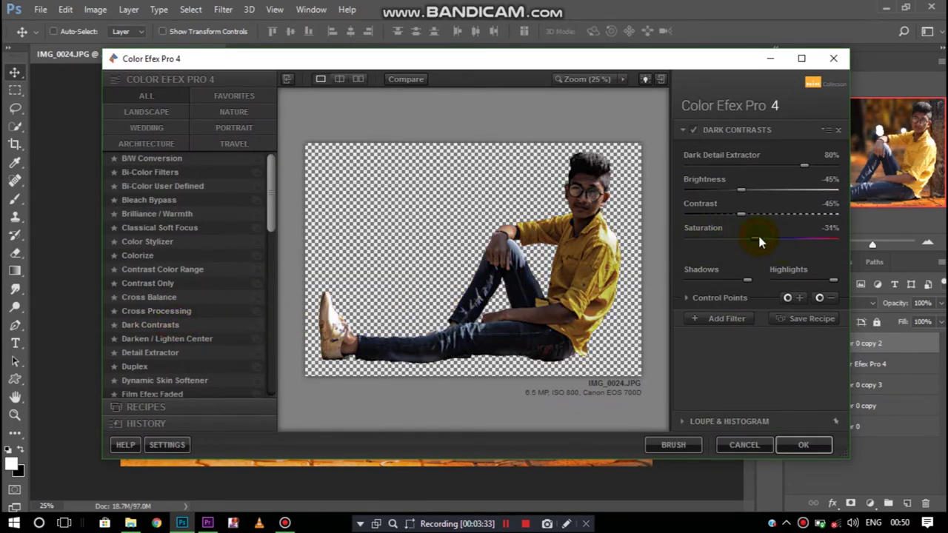
pyautogui.moveTo(778, 241)
pyautogui.mouseDown()
pyautogui.moveTo(808, 241)
pyautogui.moveTo(755, 235)
pyautogui.moveTo(778, 233)
pyautogui.mouseUp()
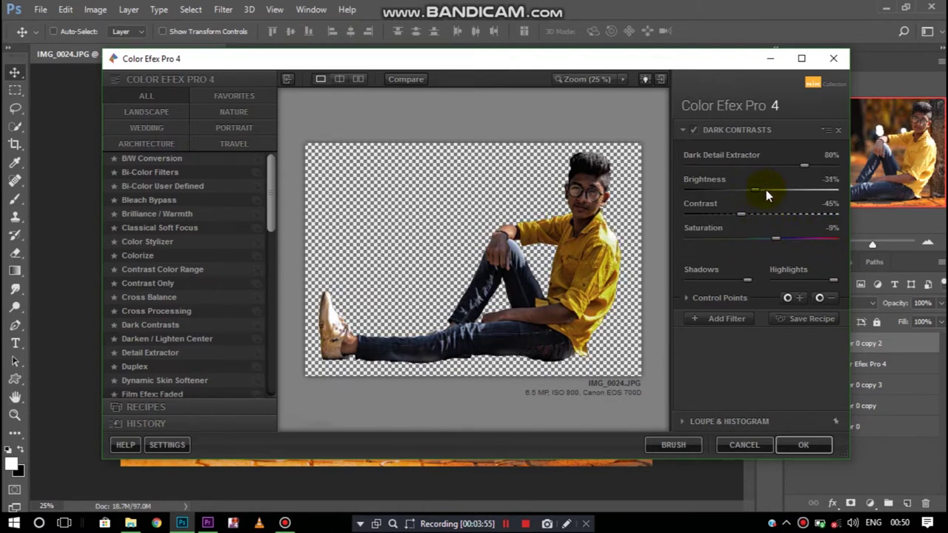
pyautogui.moveTo(838, 193); pyautogui.dragTo(839, 193)
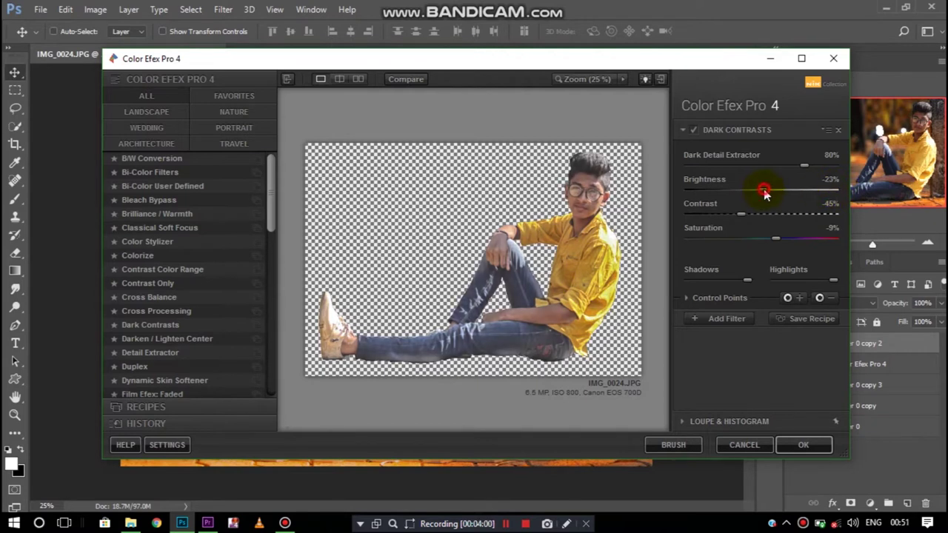
pyautogui.moveTo(763, 190); pyautogui.dragTo(775, 192)
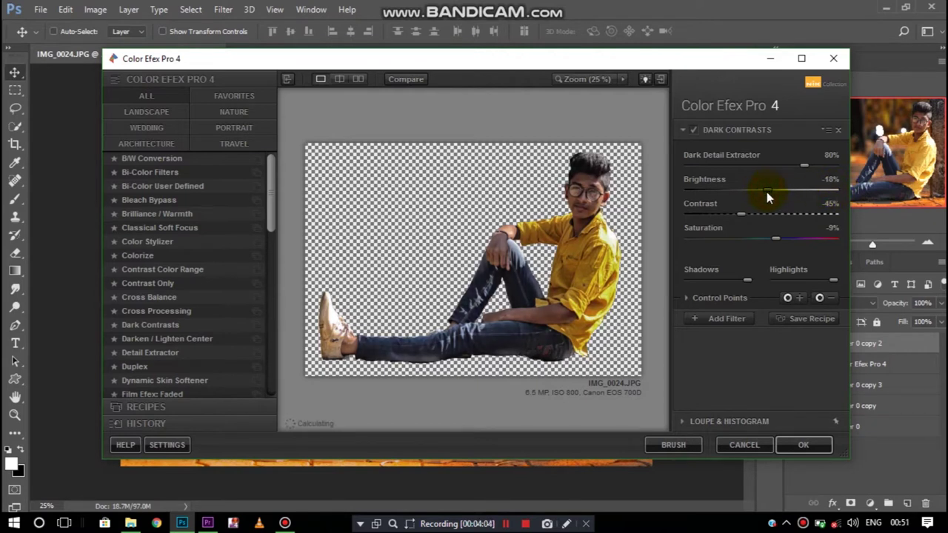
# Stack a Contrast Color Range filter with reduced contrast and apply the filters.
pyautogui.click(718, 319)
pyautogui.click(211, 270)
pyautogui.moveTo(764, 209); pyautogui.dragTo(732, 210)
pyautogui.click(703, 339)
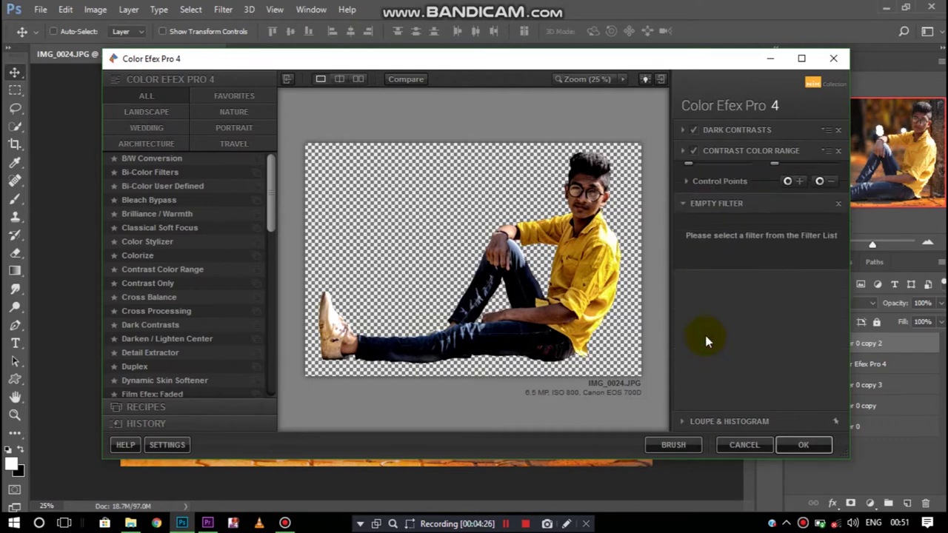
pyautogui.click(802, 444)
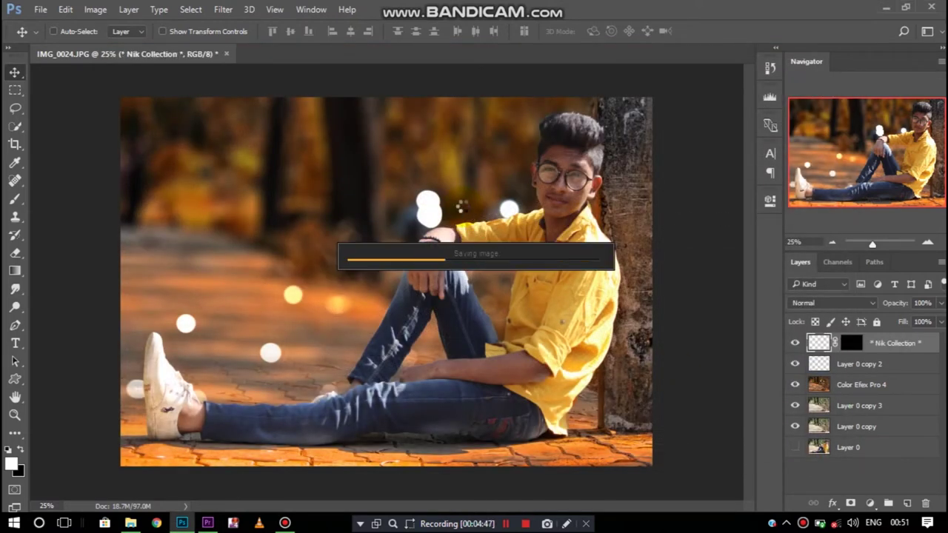
# Zoom in and erase the effect at full strength over the forehead, cheek, mouth and chin.
pyautogui.hotkey('ctrl', '+')
pyautogui.hotkey('ctrl', '+')
pyautogui.hotkey('ctrl', '+')
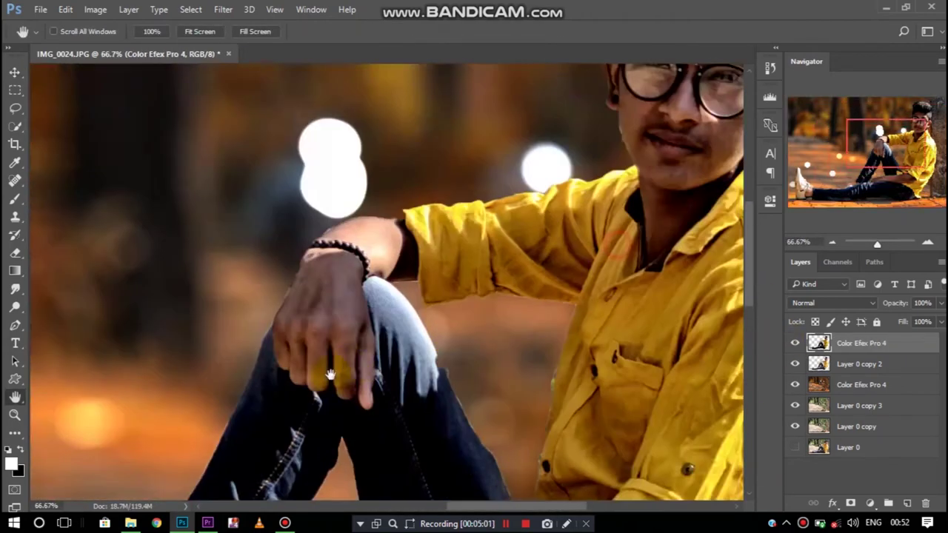
pyautogui.moveTo(740, 148); pyautogui.dragTo(482, 385)
pyautogui.hotkey('ctrl', '+')
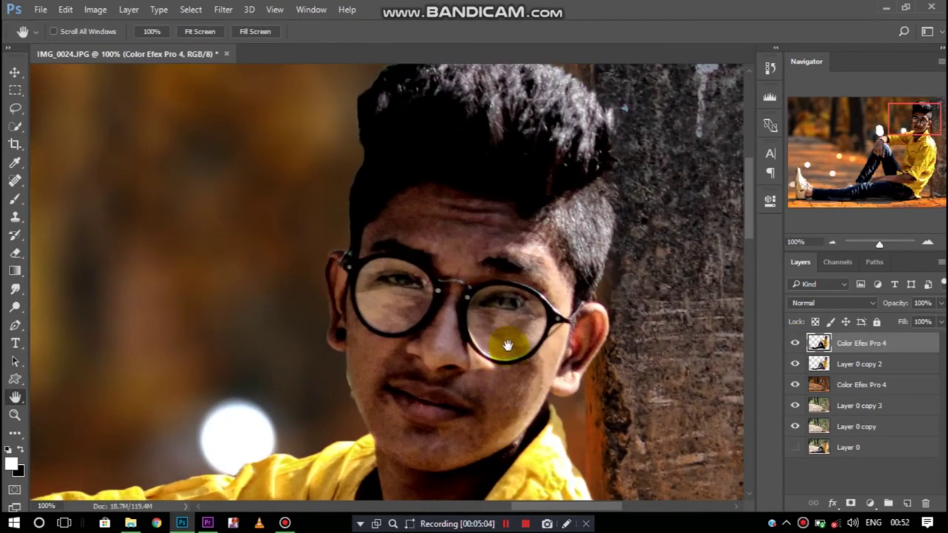
pyautogui.press('e')
pyautogui.moveTo(203, 31); pyautogui.dragTo(257, 31)
pyautogui.click(437, 223)
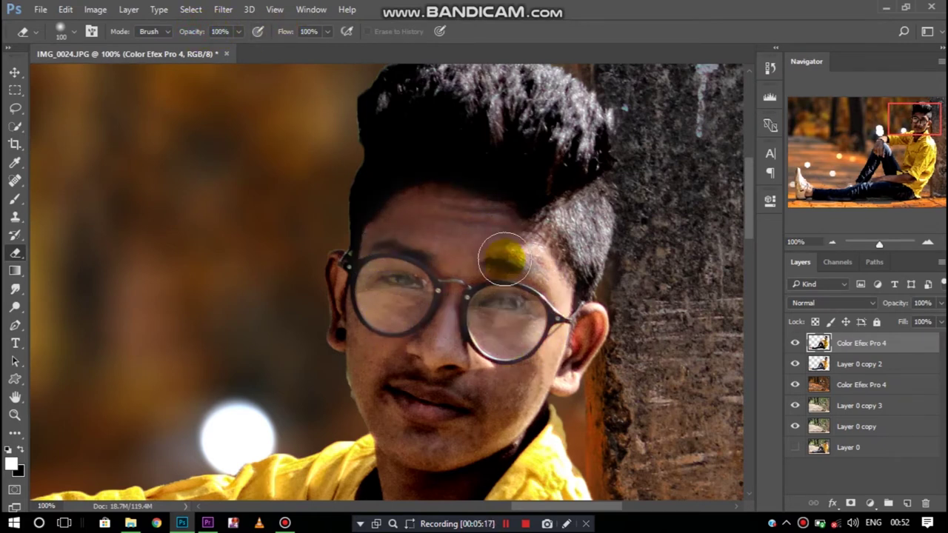
pyautogui.press('[')
pyautogui.press('[')
pyautogui.press('[')
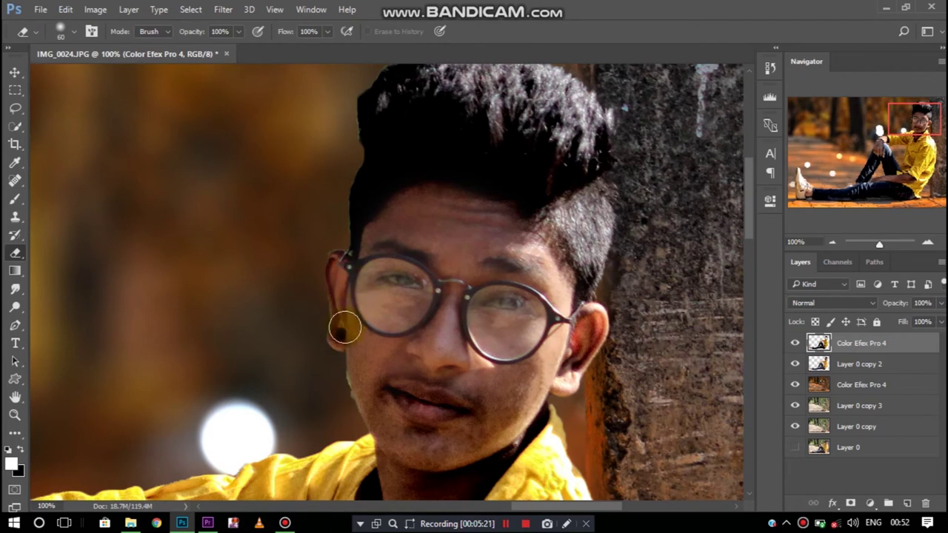
pyautogui.scroll(-2, 414, 341)
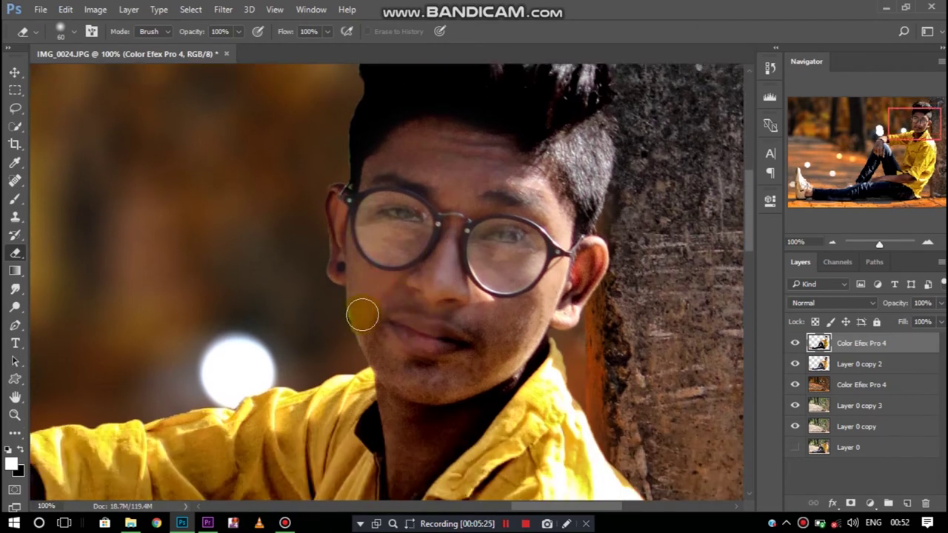
pyautogui.moveTo(362, 314); pyautogui.dragTo(395, 296)
pyautogui.moveTo(393, 389)
pyautogui.mouseDown()
pyautogui.moveTo(402, 469)
pyautogui.moveTo(419, 434)
pyautogui.moveTo(423, 271)
pyautogui.moveTo(480, 367)
pyautogui.moveTo(593, 254)
pyautogui.moveTo(567, 296)
pyautogui.moveTo(475, 160)
pyautogui.mouseUp()
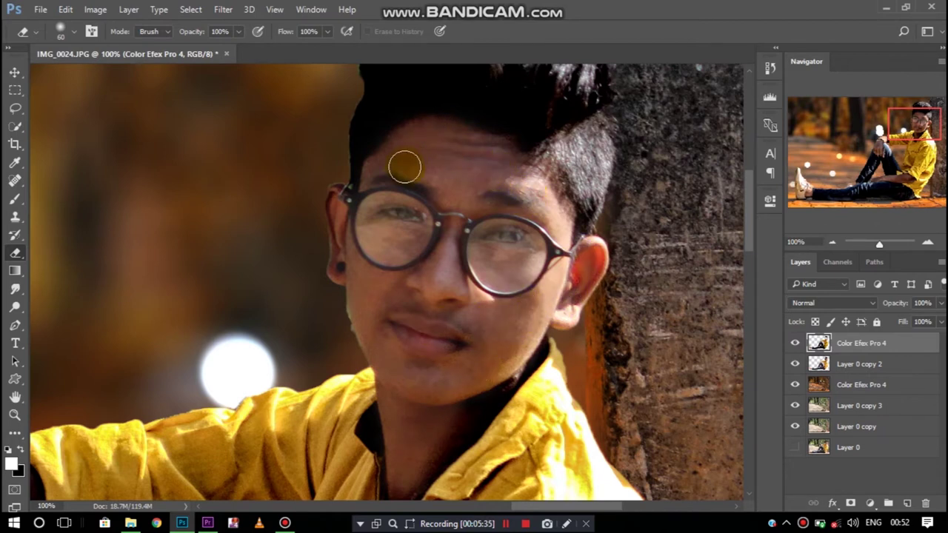
# Erase stray effect along the elbow and arm's top edge, and lighten the hand.
pyautogui.scroll(-1, 499, 218)
pyautogui.scroll(-3, 471, 303)
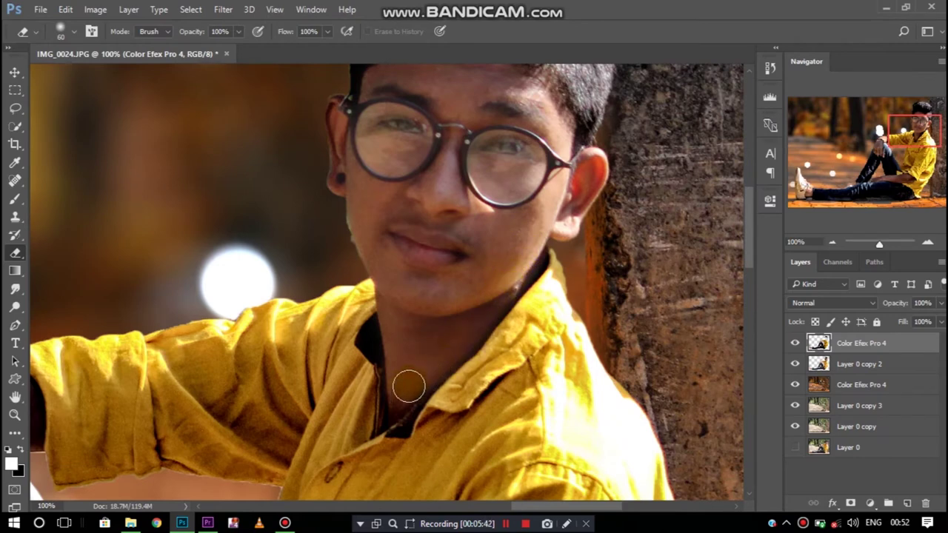
pyautogui.scroll(-3, 469, 307)
pyautogui.hscroll(-10, 515, 485)
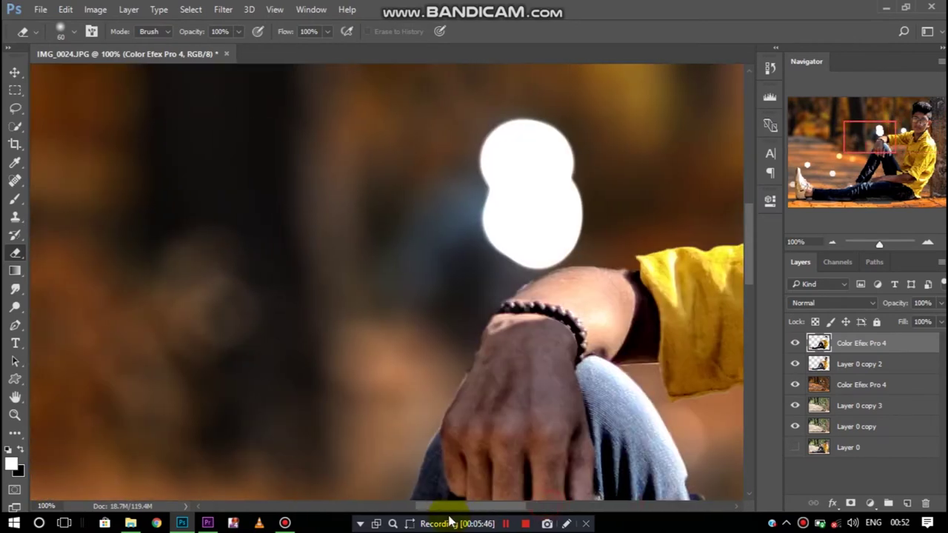
pyautogui.hscroll(1, 513, 402)
pyautogui.scroll(-1, 511, 311)
pyautogui.moveTo(530, 232); pyautogui.dragTo(550, 300)
pyautogui.moveTo(533, 235)
pyautogui.mouseDown()
pyautogui.moveTo(491, 222)
pyautogui.moveTo(438, 241)
pyautogui.moveTo(402, 306)
pyautogui.moveTo(411, 340)
pyautogui.moveTo(469, 264)
pyautogui.moveTo(525, 287)
pyautogui.moveTo(461, 334)
pyautogui.moveTo(479, 328)
pyautogui.moveTo(486, 388)
pyautogui.mouseUp()
pyautogui.scroll(-2, 447, 340)
pyautogui.scroll(-2, 447, 340)
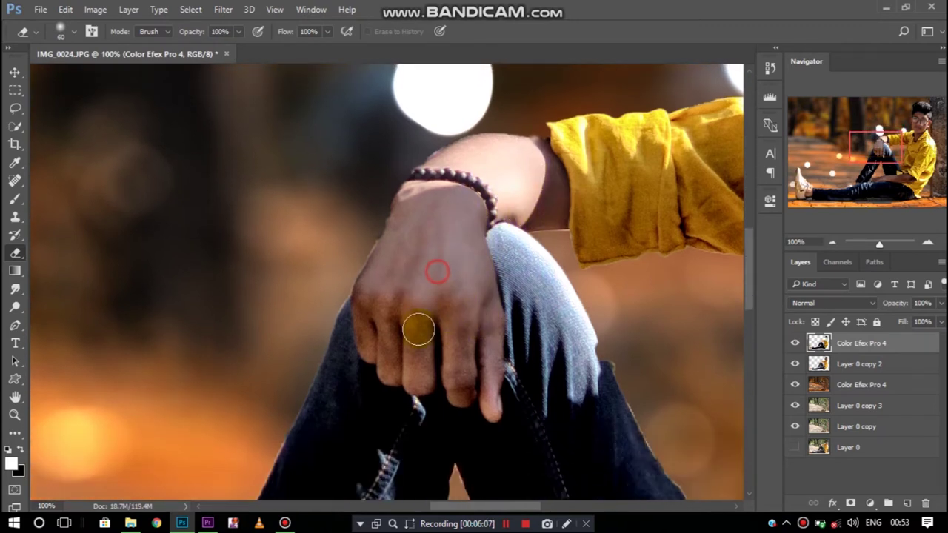
pyautogui.moveTo(373, 308)
pyautogui.mouseDown()
pyautogui.moveTo(402, 345)
pyautogui.moveTo(457, 319)
pyautogui.moveTo(461, 387)
pyautogui.moveTo(484, 305)
pyautogui.moveTo(437, 298)
pyautogui.moveTo(408, 247)
pyautogui.moveTo(374, 281)
pyautogui.moveTo(403, 245)
pyautogui.moveTo(469, 225)
pyautogui.mouseUp()
# Erase the dark shading along the forearm toward the hand to lighten the skin.
pyautogui.scroll(-3, 481, 252)
pyautogui.scroll(-1, 503, 277)
pyautogui.scroll(-2, 515, 288)
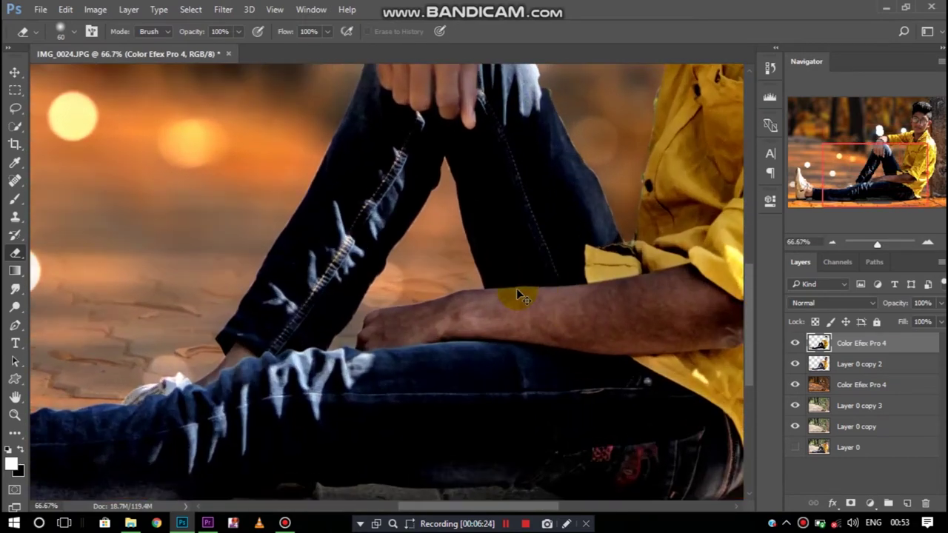
pyautogui.scroll(1, 520, 296)
pyautogui.moveTo(490, 506); pyautogui.dragTo(527, 506)
pyautogui.moveTo(552, 299)
pyautogui.mouseDown()
pyautogui.moveTo(600, 276)
pyautogui.moveTo(683, 334)
pyautogui.moveTo(679, 363)
pyautogui.moveTo(636, 374)
pyautogui.moveTo(651, 351)
pyautogui.moveTo(560, 332)
pyautogui.moveTo(640, 325)
pyautogui.moveTo(599, 282)
pyautogui.moveTo(334, 309)
pyautogui.moveTo(410, 325)
pyautogui.mouseUp()
pyautogui.moveTo(549, 344)
pyautogui.mouseDown()
pyautogui.moveTo(469, 364)
pyautogui.moveTo(578, 372)
pyautogui.mouseUp()
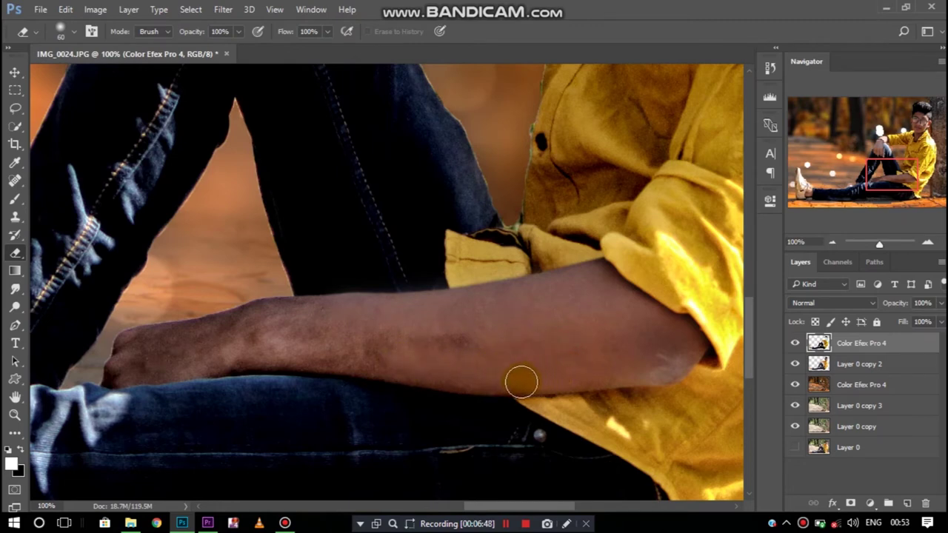
pyautogui.moveTo(490, 505); pyautogui.dragTo(452, 505)
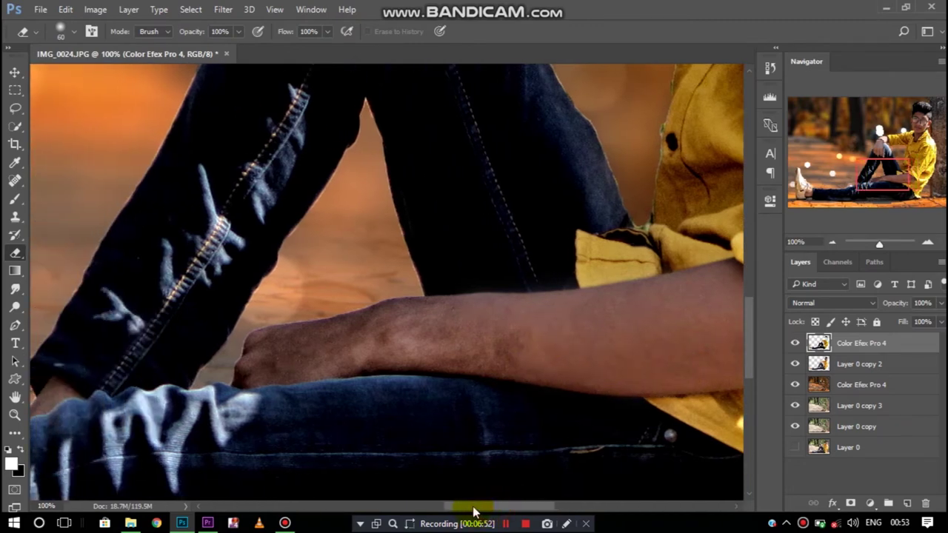
pyautogui.moveTo(633, 337)
pyautogui.mouseDown()
pyautogui.moveTo(530, 339)
pyautogui.moveTo(516, 319)
pyautogui.moveTo(388, 345)
pyautogui.moveTo(361, 370)
pyautogui.moveTo(419, 359)
pyautogui.moveTo(370, 371)
pyautogui.moveTo(498, 314)
pyautogui.moveTo(484, 360)
pyautogui.moveTo(590, 354)
pyautogui.mouseUp()
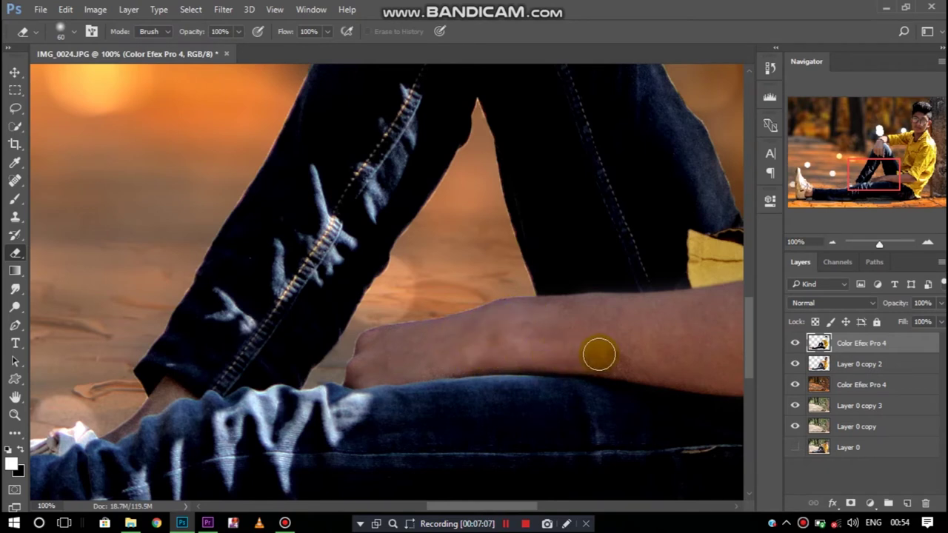
pyautogui.moveTo(505, 343)
pyautogui.mouseDown()
pyautogui.moveTo(487, 355)
pyautogui.moveTo(566, 352)
pyautogui.mouseUp()
pyautogui.hscroll(5, 481, 494)
pyautogui.click(272, 316)
pyautogui.moveTo(326, 309)
pyautogui.mouseDown()
pyautogui.moveTo(429, 303)
pyautogui.moveTo(612, 326)
pyautogui.mouseUp()
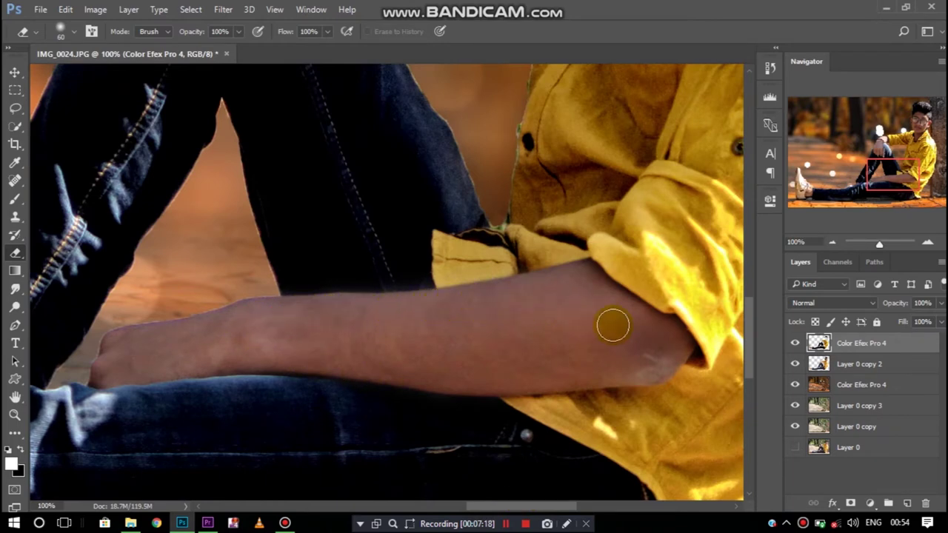
pyautogui.hscroll(-10, 492, 482)
pyautogui.click(487, 349)
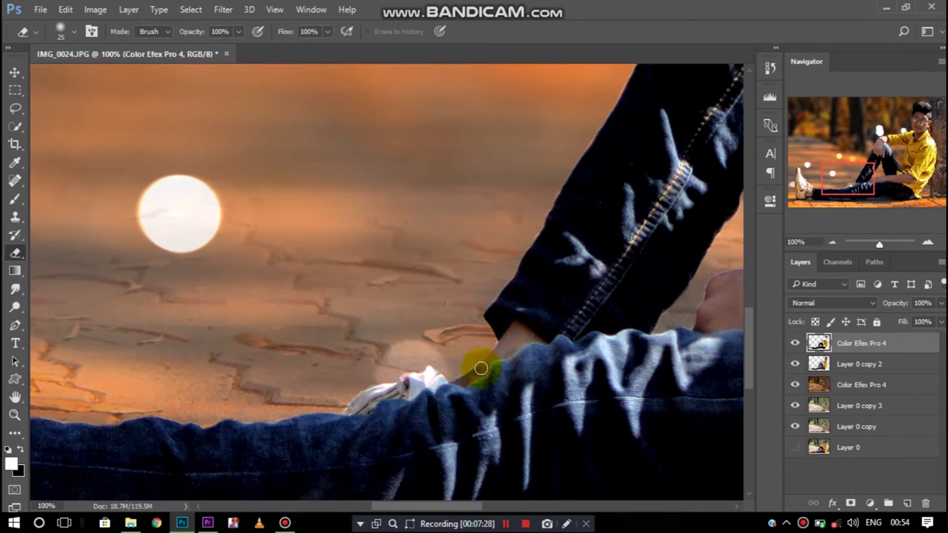
# Erase the effect around the ankle to lighten the skin there.
pyautogui.moveTo(457, 508); pyautogui.dragTo(391, 508)
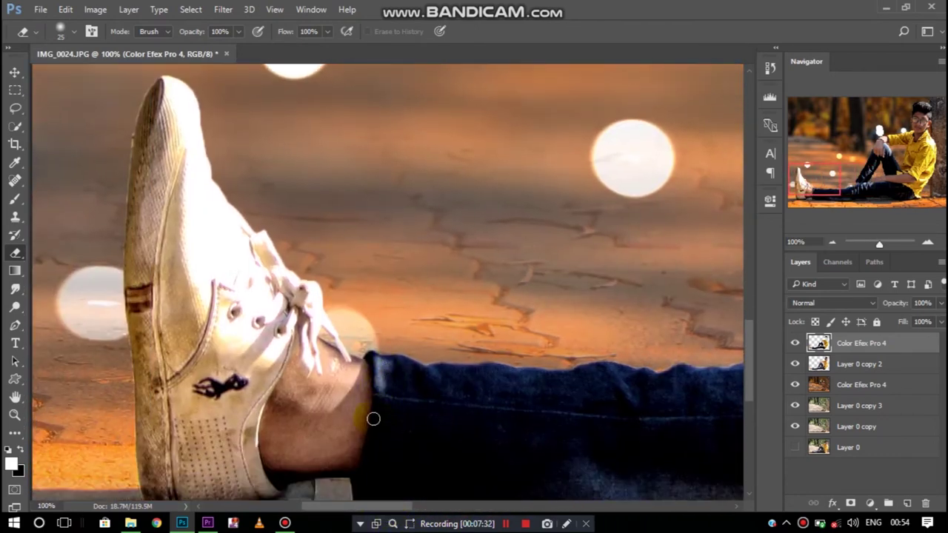
pyautogui.scroll(-1, 356, 385)
pyautogui.click(328, 360)
pyautogui.moveTo(342, 357); pyautogui.dragTo(351, 357)
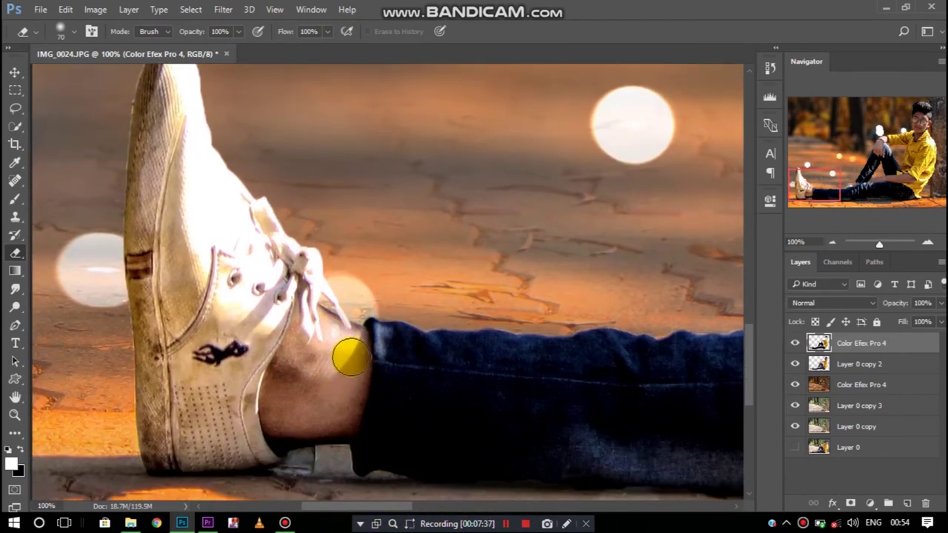
pyautogui.moveTo(314, 416)
pyautogui.mouseDown()
pyautogui.moveTo(303, 334)
pyautogui.moveTo(278, 390)
pyautogui.mouseUp()
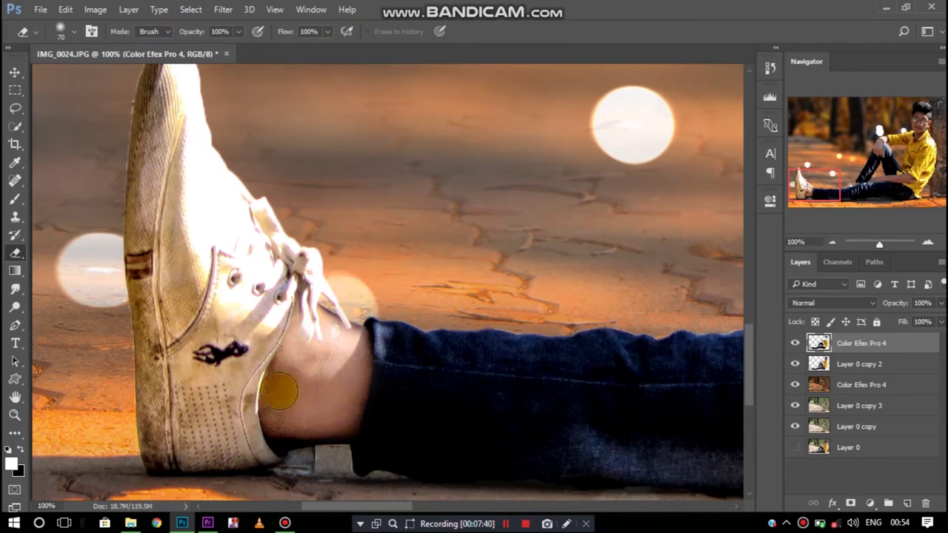
pyautogui.moveTo(287, 427); pyautogui.dragTo(334, 412)
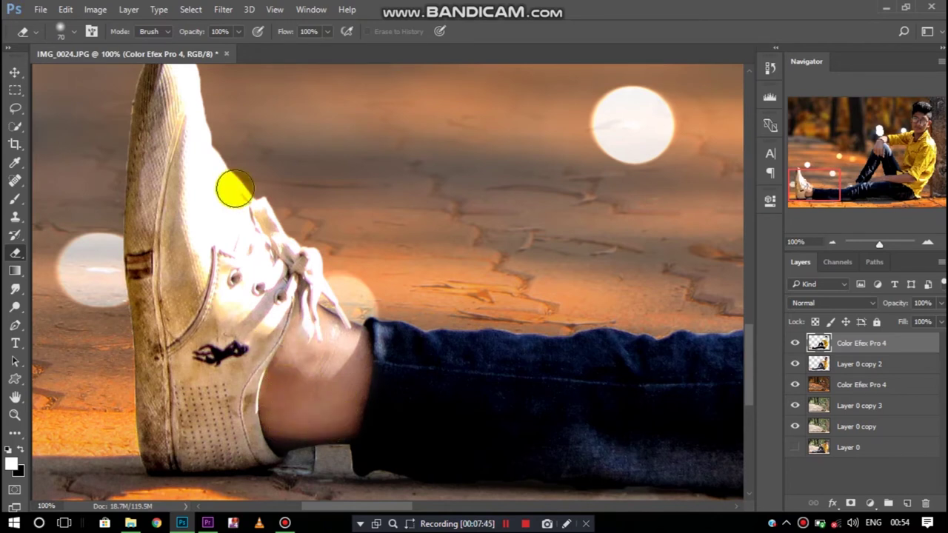
# Brighten the shoe's toe edge and eyelets, toggling Layer 0 copy 2 to check.
pyautogui.scroll(2, 178, 123)
pyautogui.moveTo(166, 124)
pyautogui.mouseDown()
pyautogui.moveTo(152, 186)
pyautogui.moveTo(161, 105)
pyautogui.moveTo(146, 217)
pyautogui.moveTo(150, 311)
pyautogui.moveTo(174, 205)
pyautogui.moveTo(152, 135)
pyautogui.moveTo(148, 314)
pyautogui.moveTo(140, 222)
pyautogui.moveTo(158, 96)
pyautogui.moveTo(173, 162)
pyautogui.mouseUp()
pyautogui.scroll(-2, 161, 178)
pyautogui.moveTo(148, 195)
pyautogui.mouseDown()
pyautogui.moveTo(153, 402)
pyautogui.moveTo(159, 286)
pyautogui.moveTo(207, 323)
pyautogui.moveTo(165, 205)
pyautogui.moveTo(178, 96)
pyautogui.moveTo(229, 223)
pyautogui.moveTo(244, 303)
pyautogui.moveTo(195, 296)
pyautogui.moveTo(177, 402)
pyautogui.moveTo(228, 402)
pyautogui.moveTo(235, 353)
pyautogui.moveTo(216, 396)
pyautogui.mouseUp()
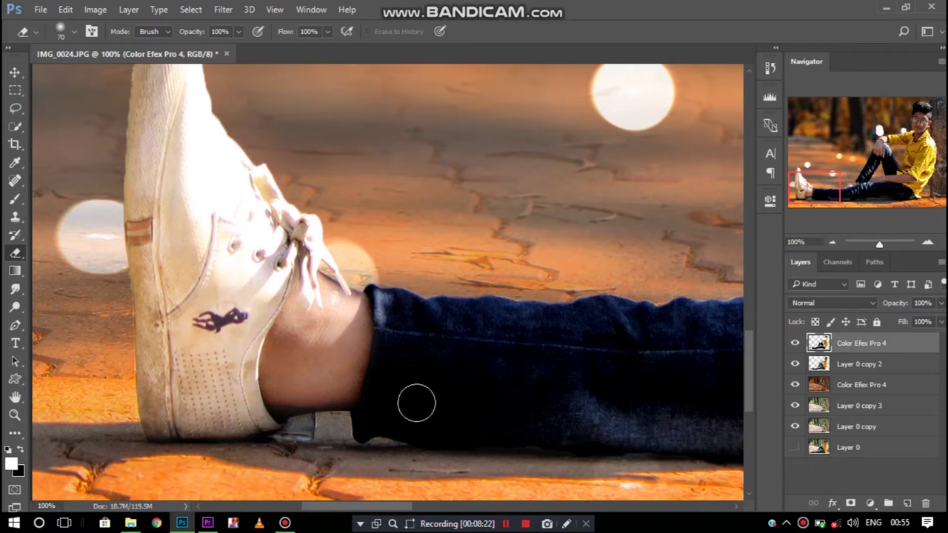
pyautogui.click(794, 364)
pyautogui.click(259, 246)
pyautogui.moveTo(277, 252)
pyautogui.mouseDown()
pyautogui.moveTo(297, 244)
pyautogui.moveTo(296, 281)
pyautogui.moveTo(267, 220)
pyautogui.moveTo(220, 185)
pyautogui.mouseUp()
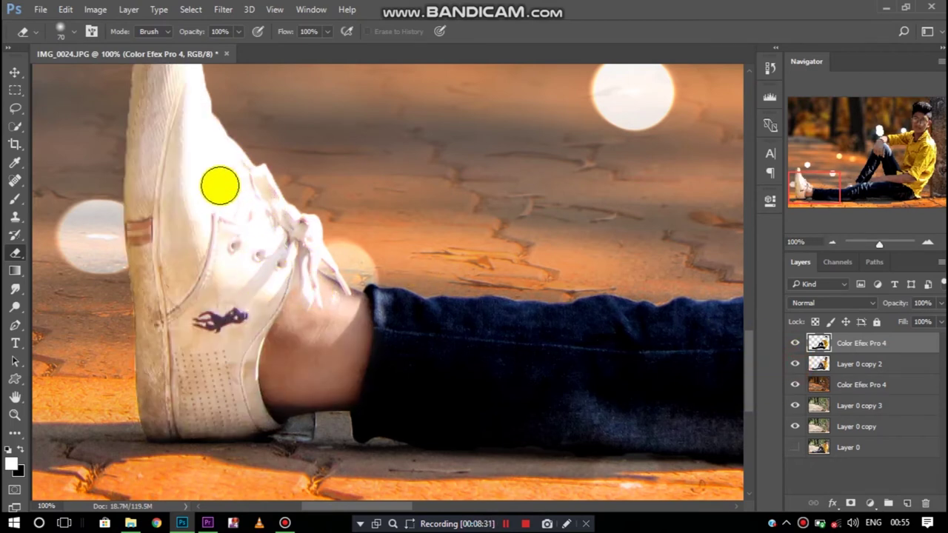
pyautogui.scroll(2, 165, 120)
pyautogui.scroll(1, 152, 123)
pyautogui.moveTo(152, 123); pyautogui.dragTo(161, 301)
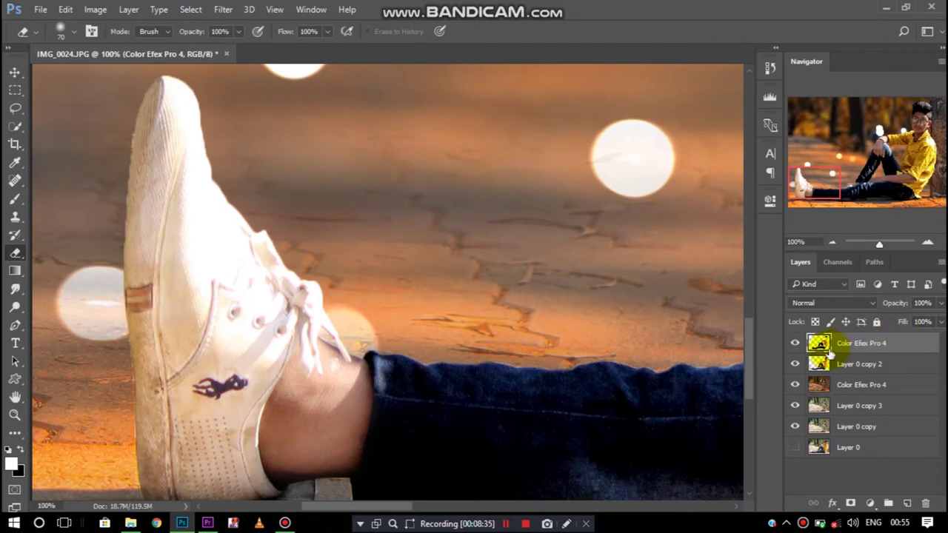
# With Layer 0 copy 2 hidden, erase the ghost shoe and hand outlines, then show it again.
pyautogui.click(794, 364)
pyautogui.moveTo(196, 178)
pyautogui.mouseDown()
pyautogui.moveTo(185, 97)
pyautogui.moveTo(212, 190)
pyautogui.moveTo(262, 225)
pyautogui.moveTo(275, 436)
pyautogui.mouseUp()
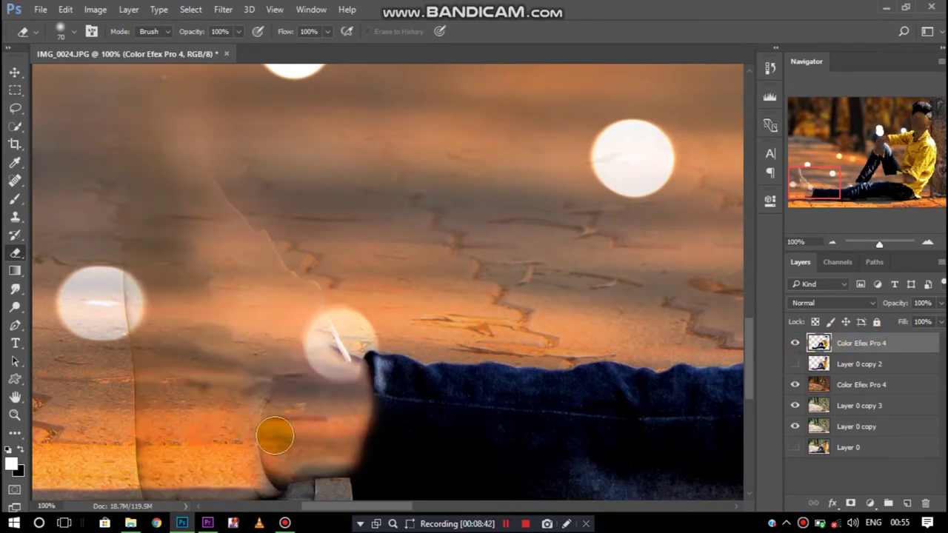
pyautogui.scroll(-3, 282, 370)
pyautogui.moveTo(271, 397); pyautogui.dragTo(137, 358)
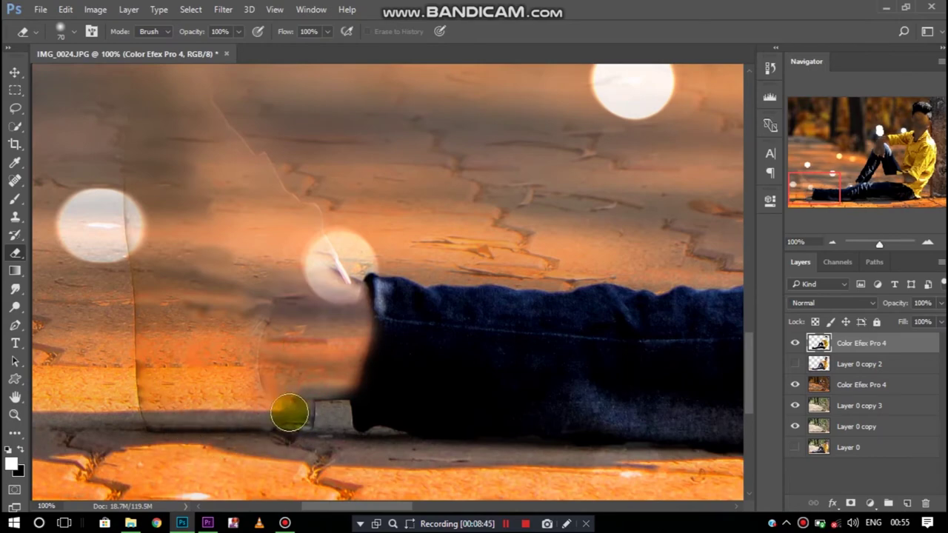
pyautogui.hotkey('ctrl', '-')
pyautogui.hotkey('ctrl', '-')
pyautogui.hotkey('ctrl', '-')
pyautogui.hotkey('ctrl', '-')
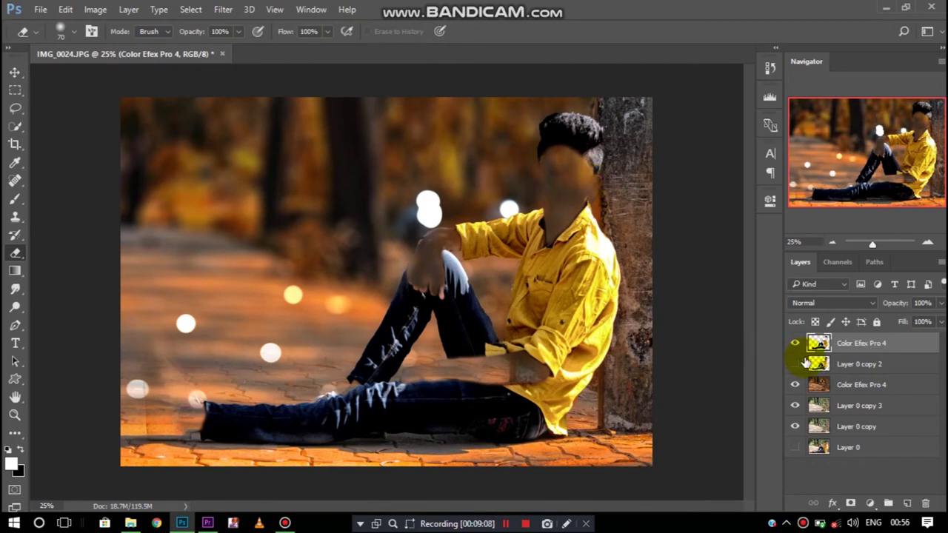
pyautogui.hotkey('ctrl', '+')
pyautogui.hotkey('ctrl', '+')
pyautogui.hotkey('ctrl', '+')
pyautogui.hotkey('ctrl', '+')
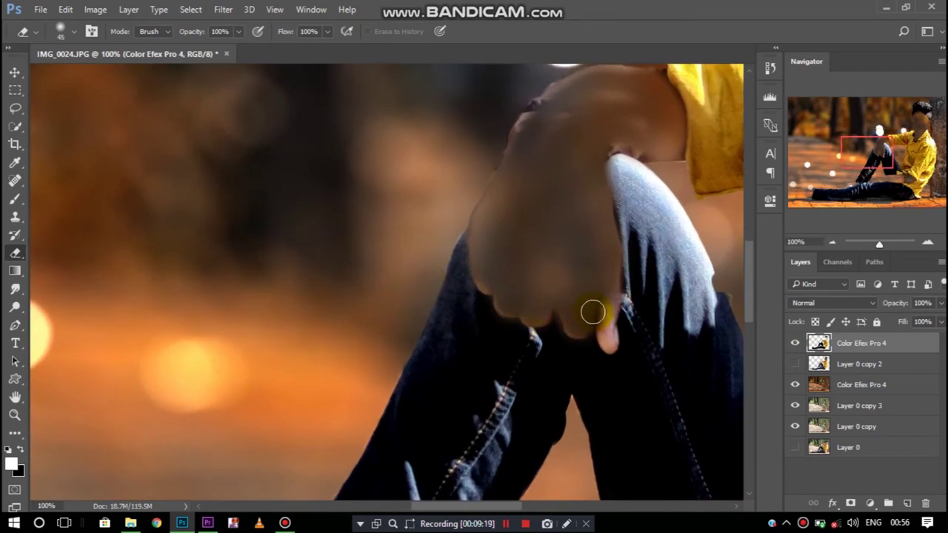
pyautogui.scroll(1, 573, 180)
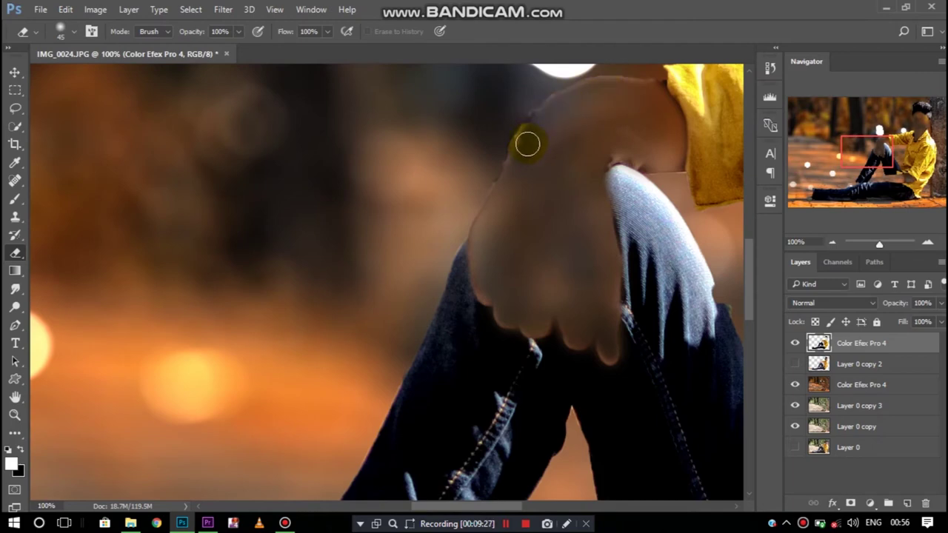
pyautogui.hotkey('ctrl', '-')
pyautogui.hotkey('ctrl', '-')
pyautogui.hotkey('ctrl', '-')
pyautogui.hotkey('ctrl', '-')
pyautogui.click(795, 363)
pyautogui.rightClick(859, 346)
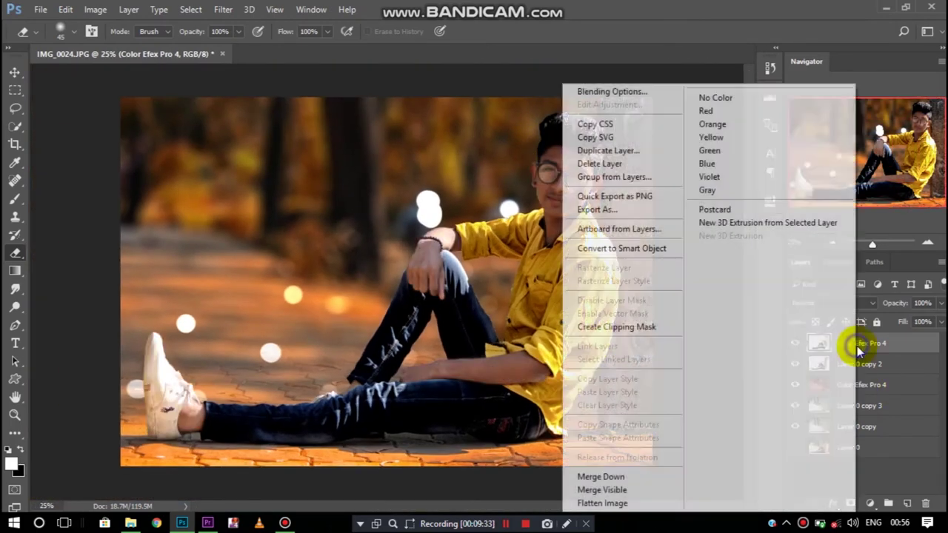
# Merge the top effect layer down and add Color Balance with midtones -20, +90, +75.
pyautogui.click(651, 477)
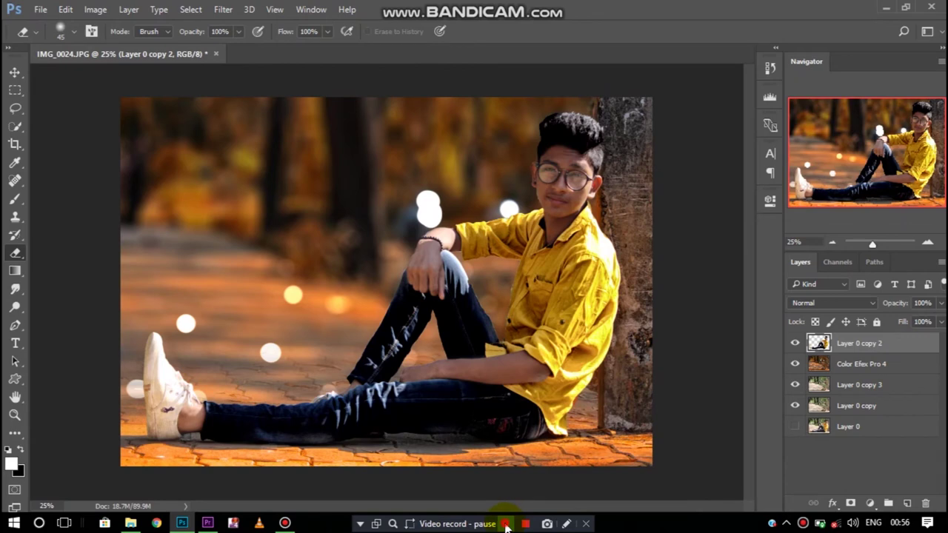
pyautogui.click(869, 502)
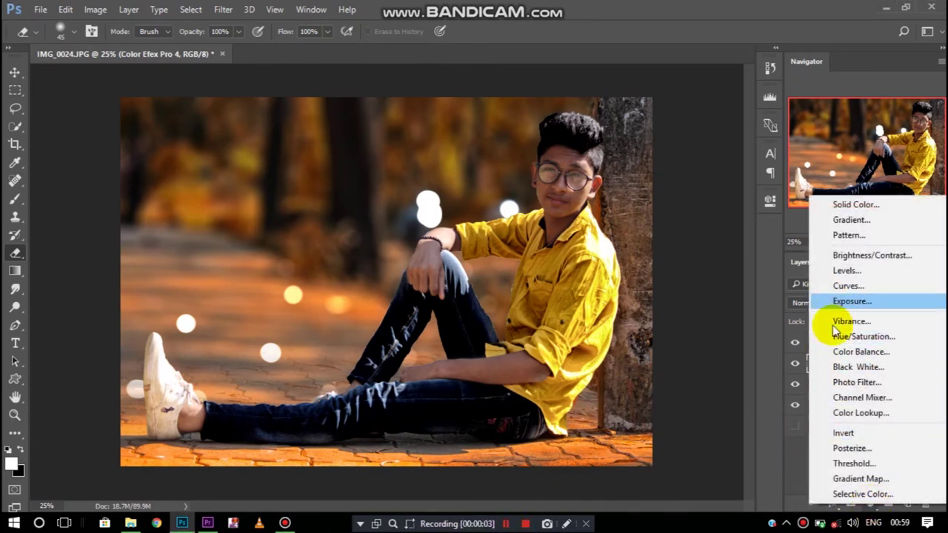
pyautogui.click(833, 347)
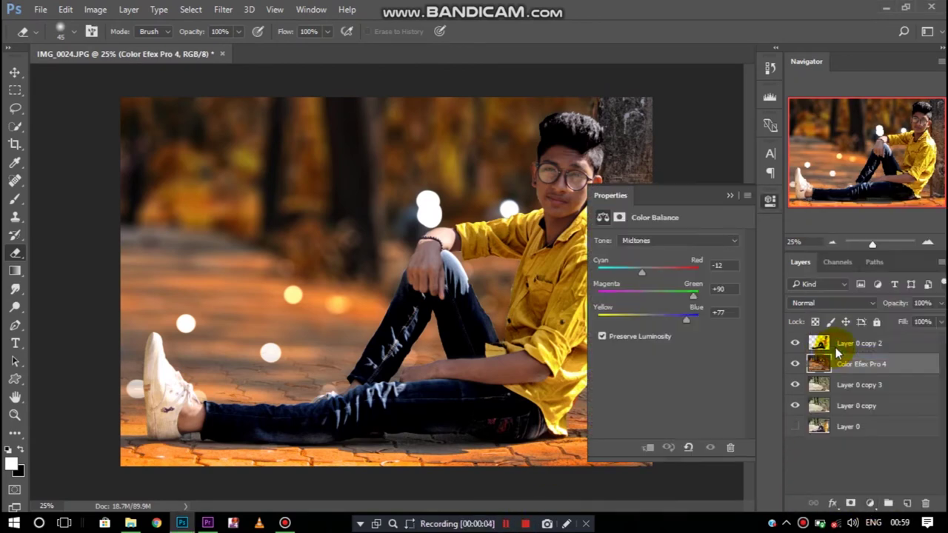
pyautogui.moveTo(679, 270); pyautogui.dragTo(637, 271)
pyautogui.click(690, 294)
pyautogui.moveTo(690, 297); pyautogui.dragTo(682, 319)
pyautogui.click(673, 317)
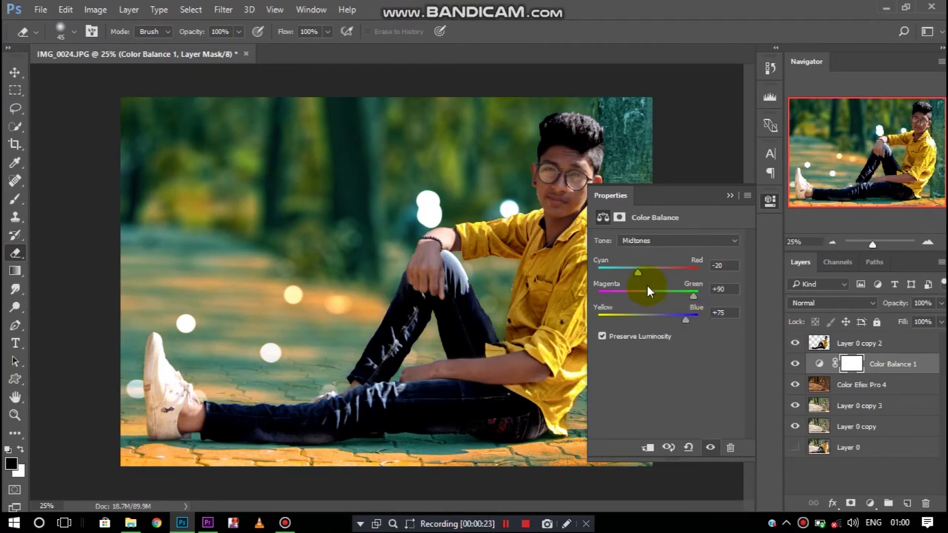
# Target the Color Balance layer mask and switch to the Brush tool.
pyautogui.click(731, 195)
pyautogui.click(851, 364)
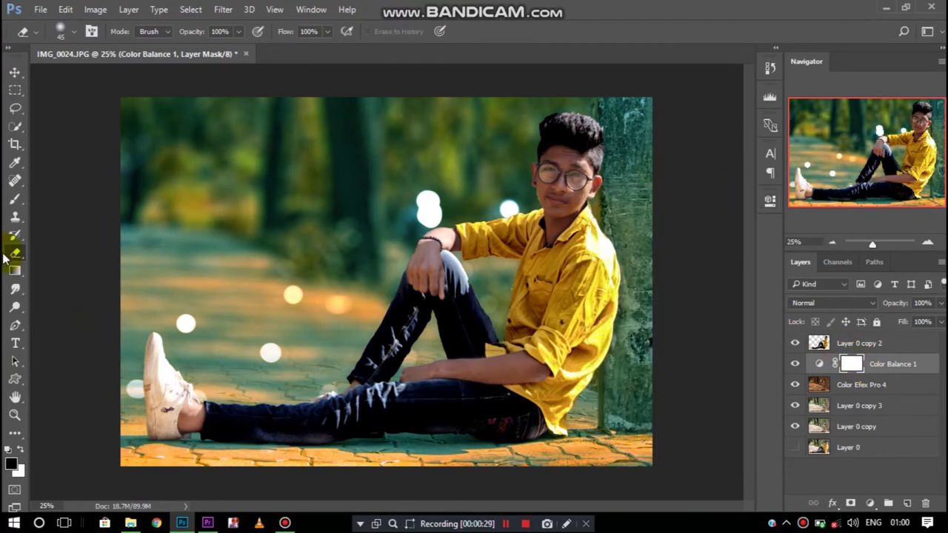
pyautogui.click(14, 198)
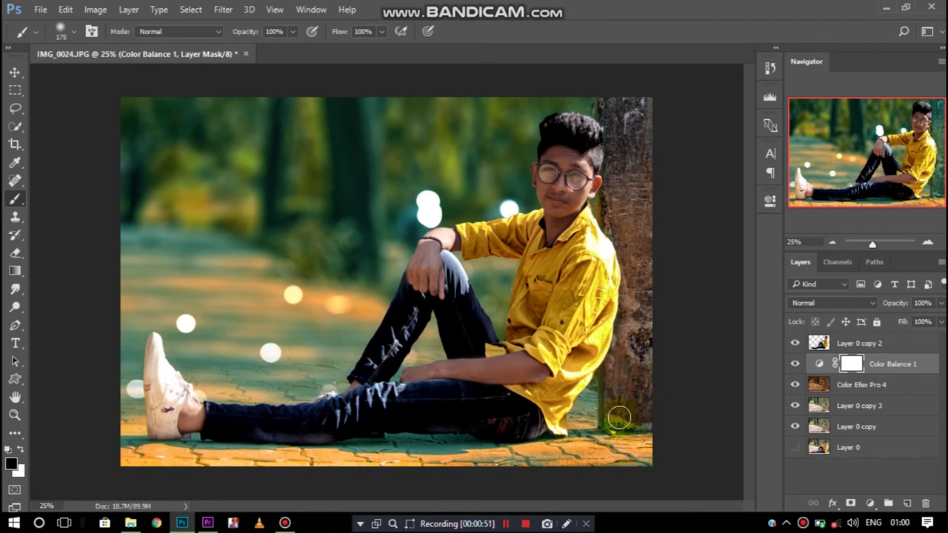
# Paint black on the Color Balance mask over the tree trunk, undoing one stroke.
pyautogui.moveTo(642, 351); pyautogui.dragTo(619, 380)
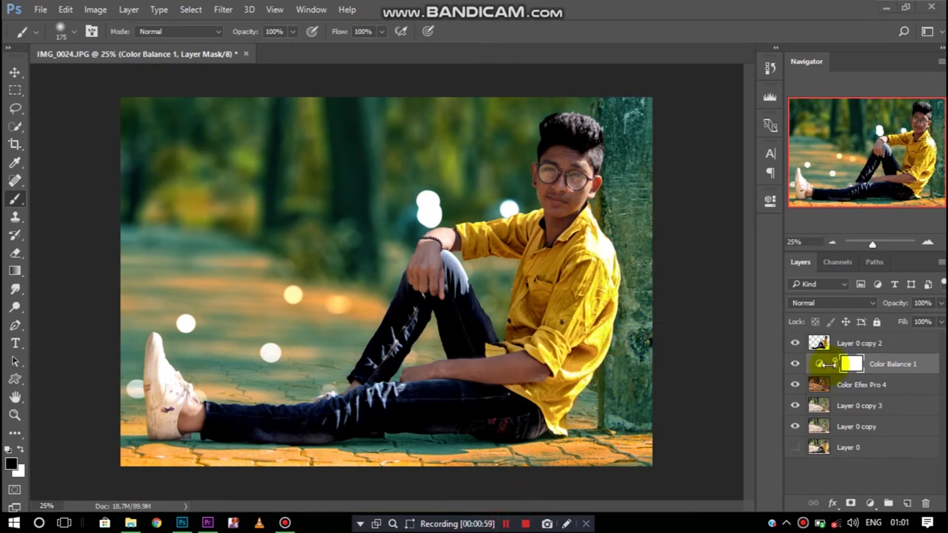
pyautogui.hotkey('ctrl', 'z')
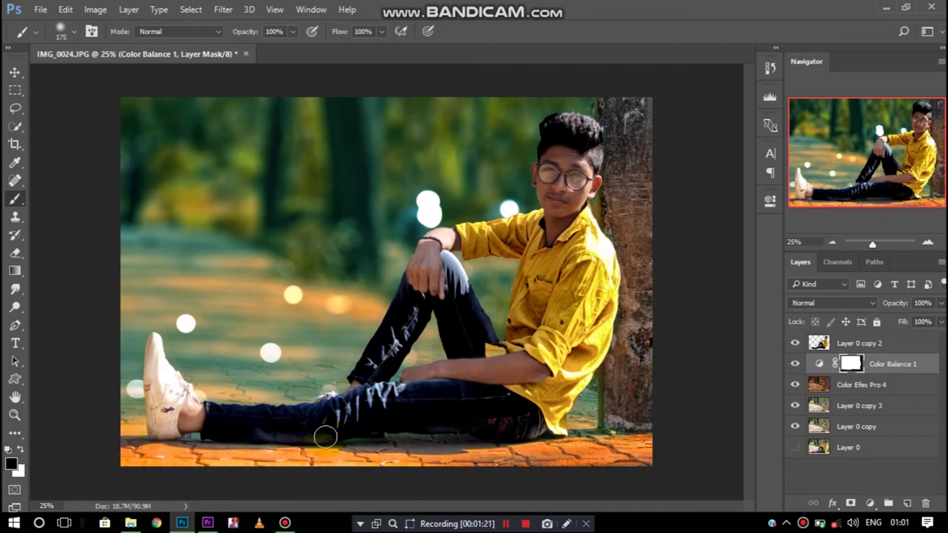
pyautogui.click(15, 72)
# Merge the Color Balance layer into the effect layer and zoom in on the face.
pyautogui.rightClick(897, 364)
pyautogui.click(667, 478)
pyautogui.hotkey('ctrl', '+')
pyautogui.hotkey('ctrl', '+')
pyautogui.hotkey('ctrl', '+')
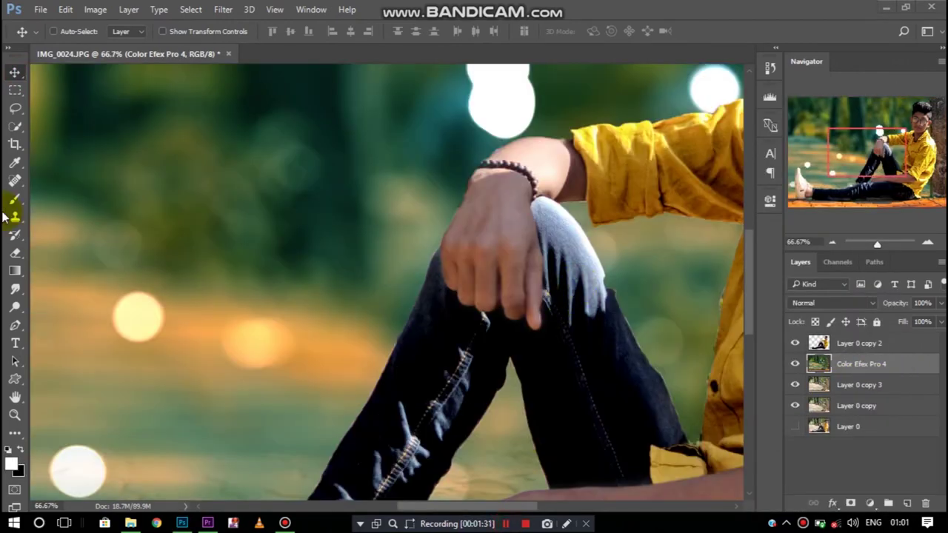
pyautogui.hscroll(5, 138, 324)
pyautogui.scroll(3, 271, 363)
pyautogui.hotkey('ctrl', '+')
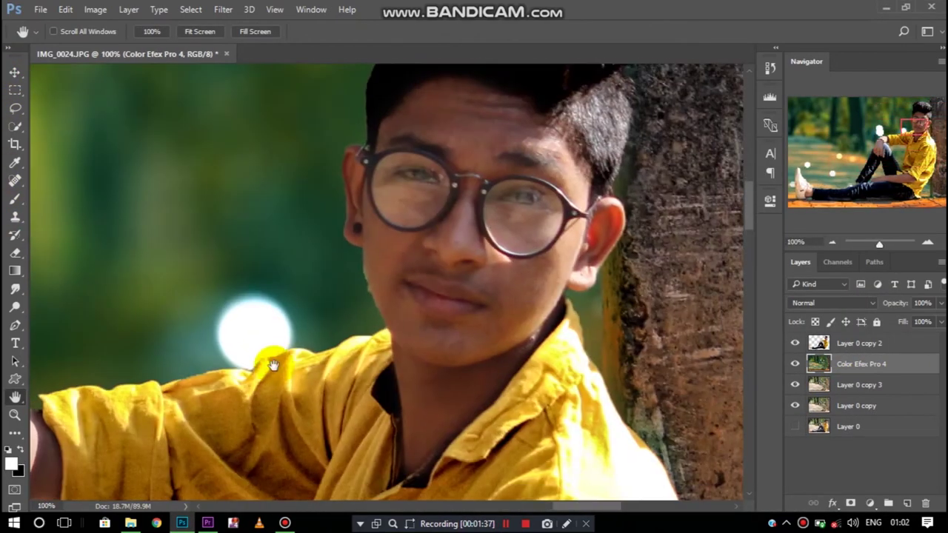
pyautogui.moveTo(537, 305); pyautogui.dragTo(479, 326)
# Set up the Smudge tool with the 39 px preset at 77% strength, zoomed to 200%.
pyautogui.click(15, 288)
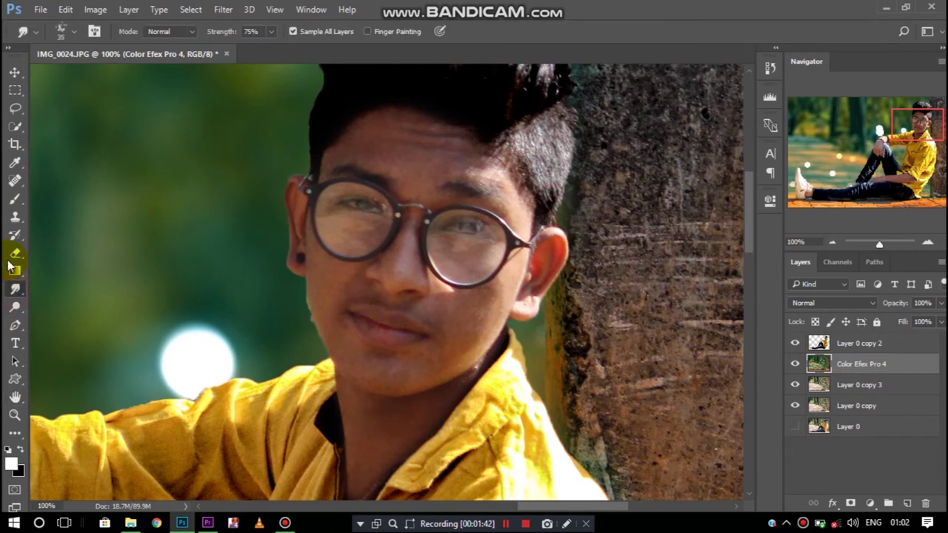
pyautogui.click(75, 31)
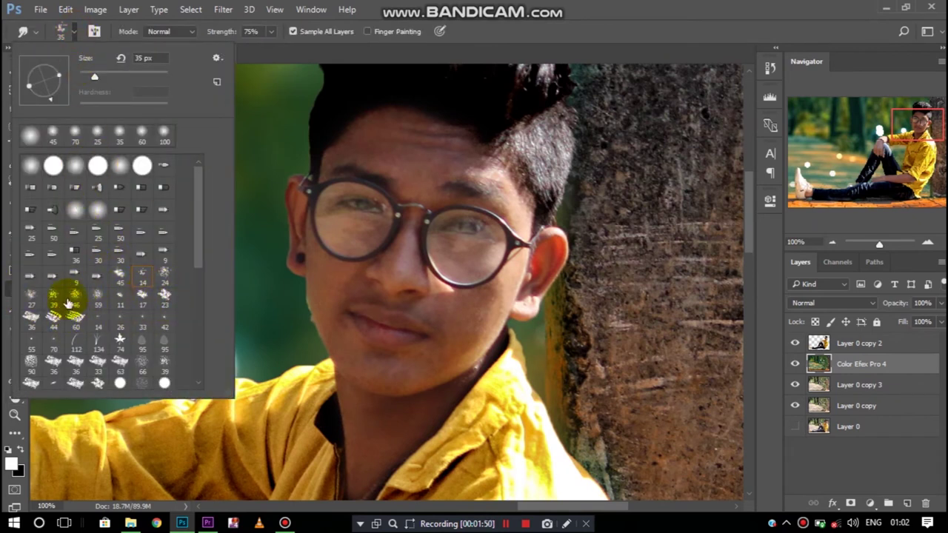
pyautogui.click(159, 277)
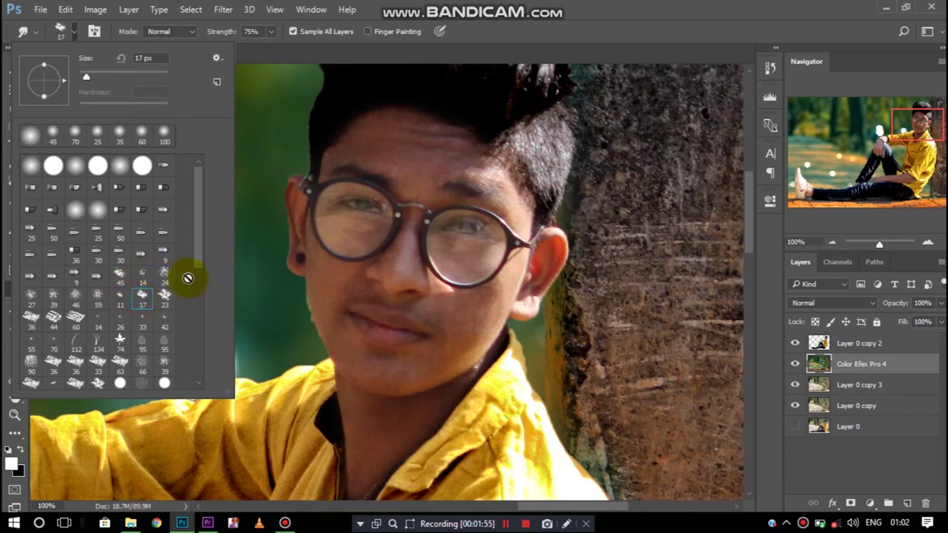
pyautogui.click(119, 299)
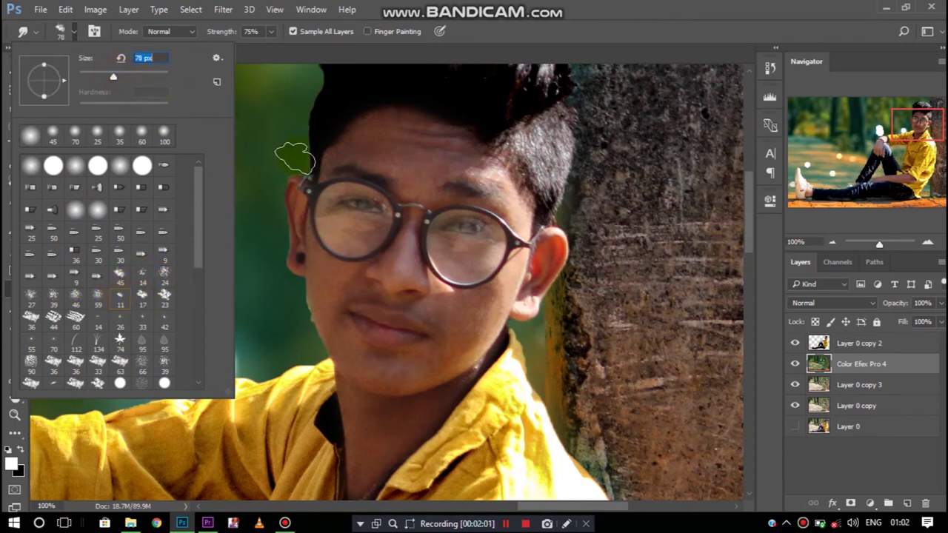
pyautogui.click(53, 298)
pyautogui.click(73, 31)
pyautogui.hotkey('ctrl', '+')
pyautogui.moveTo(222, 32); pyautogui.dragTo(228, 31)
# Smudge the skin along the cheek, ear and jaw edges.
pyautogui.moveTo(267, 328)
pyautogui.mouseDown()
pyautogui.moveTo(238, 219)
pyautogui.moveTo(217, 249)
pyautogui.moveTo(258, 328)
pyautogui.moveTo(265, 205)
pyautogui.moveTo(272, 300)
pyautogui.moveTo(338, 402)
pyautogui.moveTo(413, 402)
pyautogui.moveTo(328, 434)
pyautogui.moveTo(295, 370)
pyautogui.moveTo(318, 412)
pyautogui.moveTo(438, 380)
pyautogui.moveTo(497, 422)
pyautogui.moveTo(468, 411)
pyautogui.moveTo(558, 303)
pyautogui.moveTo(493, 301)
pyautogui.moveTo(525, 258)
pyautogui.moveTo(510, 282)
pyautogui.mouseUp()
pyautogui.scroll(-2, 252, 244)
pyautogui.moveTo(612, 259)
pyautogui.mouseDown()
pyautogui.moveTo(602, 244)
pyautogui.moveTo(639, 201)
pyautogui.moveTo(590, 361)
pyautogui.moveTo(542, 436)
pyautogui.moveTo(672, 222)
pyautogui.moveTo(570, 503)
pyautogui.mouseUp()
pyautogui.hscroll(5, 589, 304)
pyautogui.moveTo(588, 304)
pyautogui.mouseDown()
pyautogui.moveTo(546, 186)
pyautogui.moveTo(589, 155)
pyautogui.mouseUp()
pyautogui.scroll(2, 408, 203)
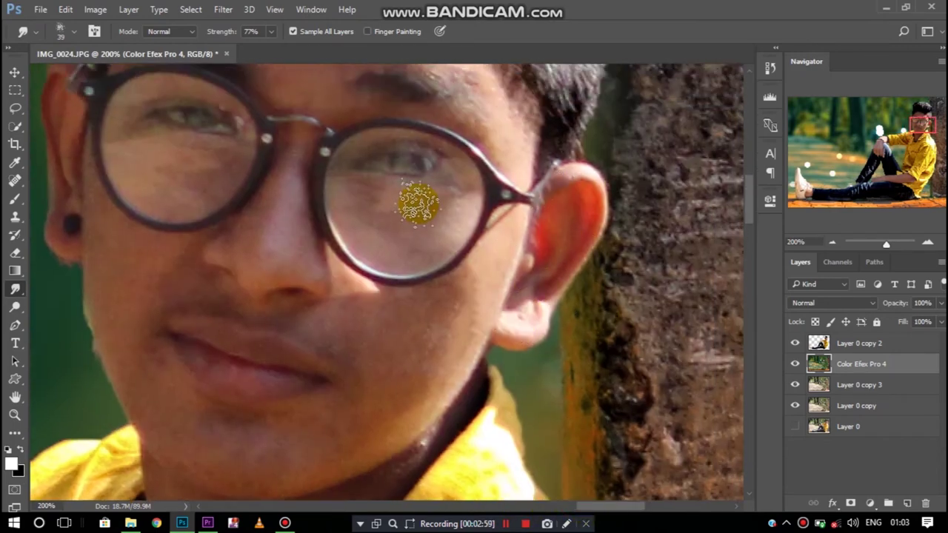
pyautogui.scroll(3, 307, 201)
pyautogui.moveTo(185, 135)
pyautogui.mouseDown()
pyautogui.moveTo(274, 88)
pyautogui.moveTo(244, 148)
pyautogui.moveTo(285, 110)
pyautogui.moveTo(322, 186)
pyautogui.moveTo(448, 186)
pyautogui.moveTo(523, 258)
pyautogui.moveTo(377, 182)
pyautogui.moveTo(237, 169)
pyautogui.moveTo(338, 106)
pyautogui.moveTo(377, 131)
pyautogui.moveTo(303, 106)
pyautogui.moveTo(161, 151)
pyautogui.mouseUp()
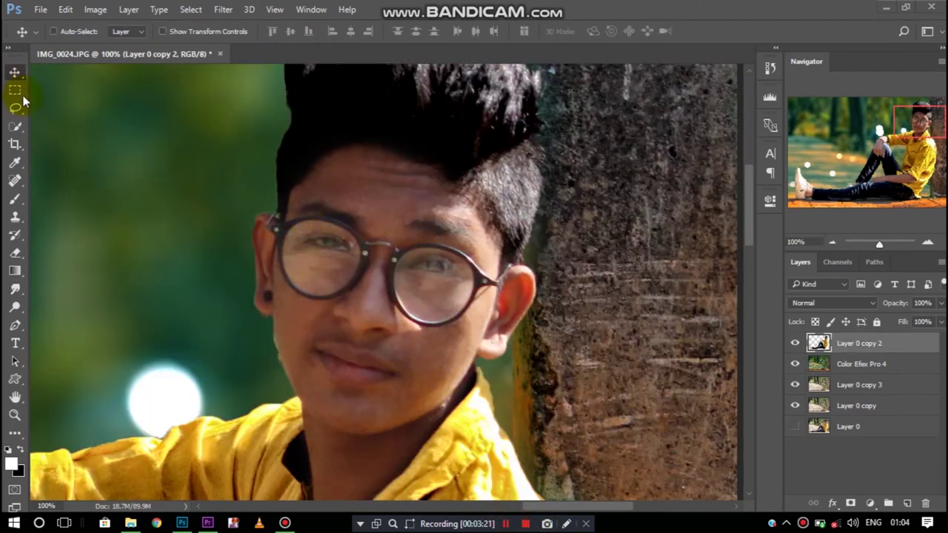
# Quick-select the face, neck and ear, subtracting the hair and collar.
pyautogui.click(14, 128)
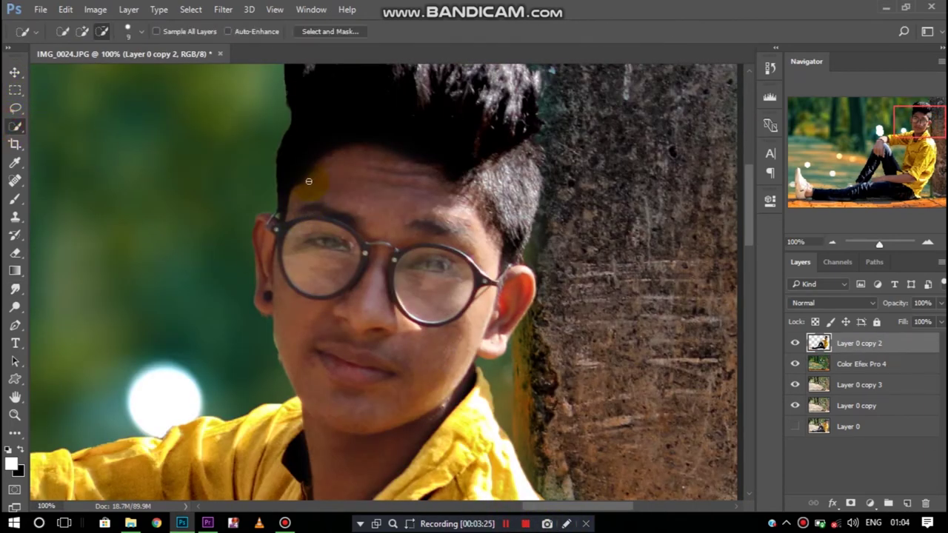
pyautogui.moveTo(390, 358)
pyautogui.mouseDown()
pyautogui.moveTo(381, 376)
pyautogui.moveTo(497, 328)
pyautogui.moveTo(518, 275)
pyautogui.moveTo(508, 318)
pyautogui.mouseUp()
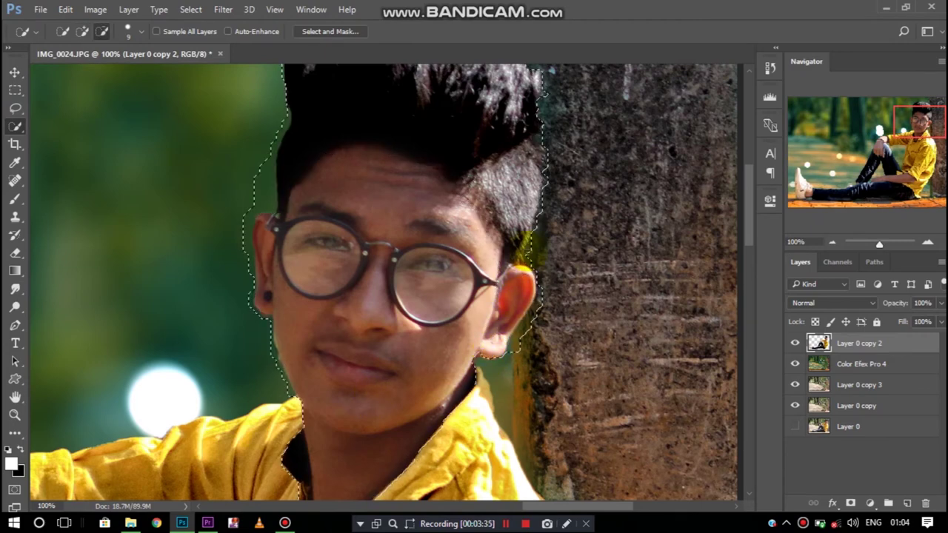
pyautogui.scroll(2, 257, 212)
pyautogui.moveTo(257, 212)
pyautogui.mouseDown()
pyautogui.moveTo(465, 127)
pyautogui.moveTo(518, 247)
pyautogui.moveTo(391, 232)
pyautogui.moveTo(369, 219)
pyautogui.moveTo(423, 233)
pyautogui.moveTo(476, 265)
pyautogui.moveTo(501, 262)
pyautogui.moveTo(514, 281)
pyautogui.moveTo(338, 286)
pyautogui.mouseUp()
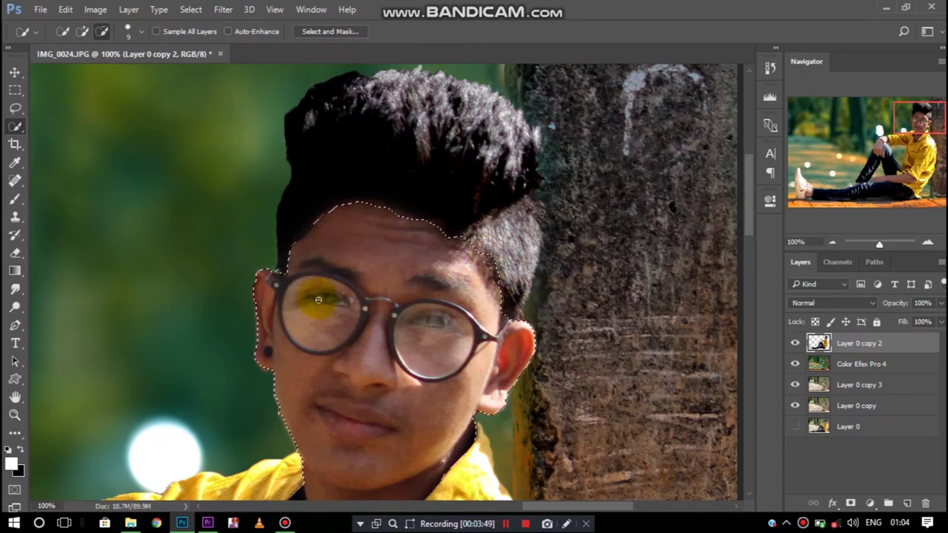
pyautogui.scroll(-7, 360, 314)
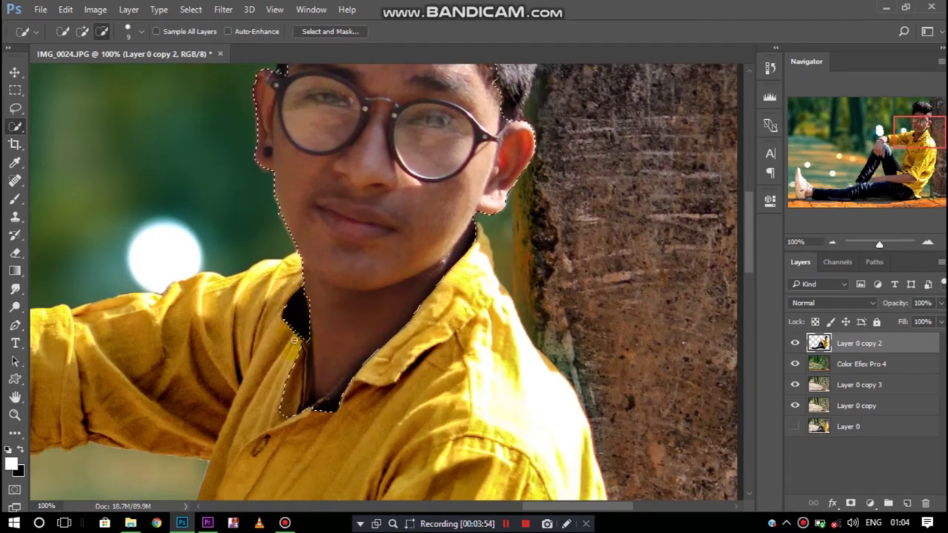
pyautogui.moveTo(306, 358); pyautogui.dragTo(276, 406)
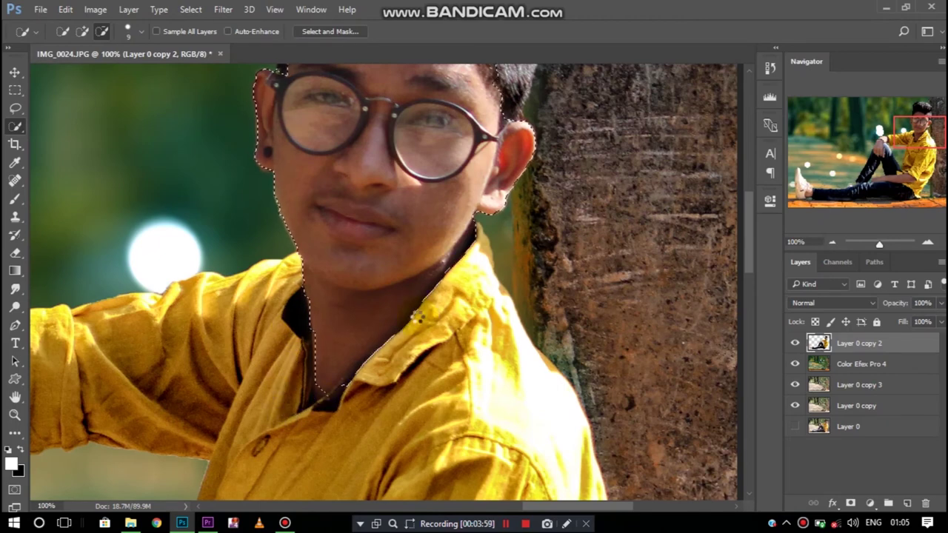
# Add the bare forearm to the selection, excluding the yellow sleeve.
pyautogui.scroll(-2, 455, 314)
pyautogui.scroll(-6, 455, 314)
pyautogui.scroll(-6, 455, 314)
pyautogui.hscroll(-10, 486, 363)
pyautogui.scroll(-3, 487, 363)
pyautogui.moveTo(159, 396); pyautogui.dragTo(595, 296)
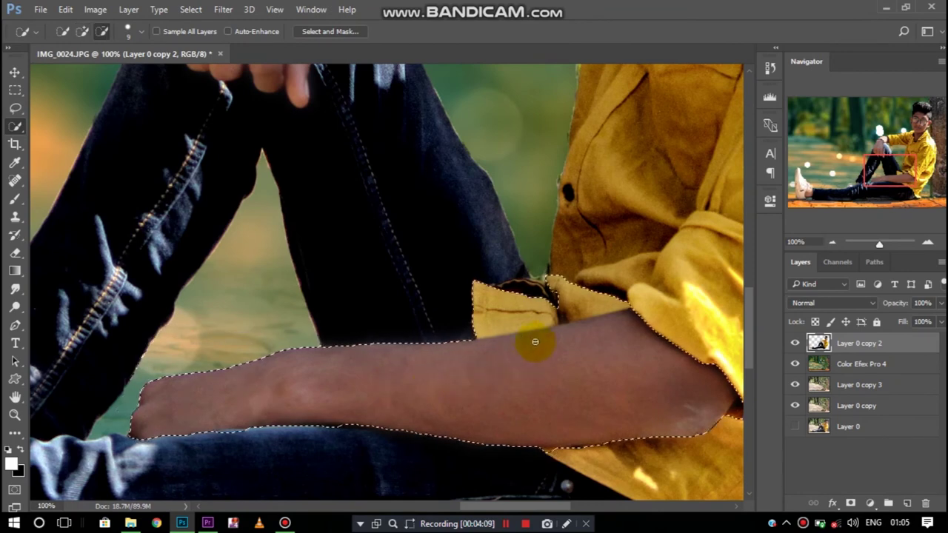
pyautogui.click(527, 317)
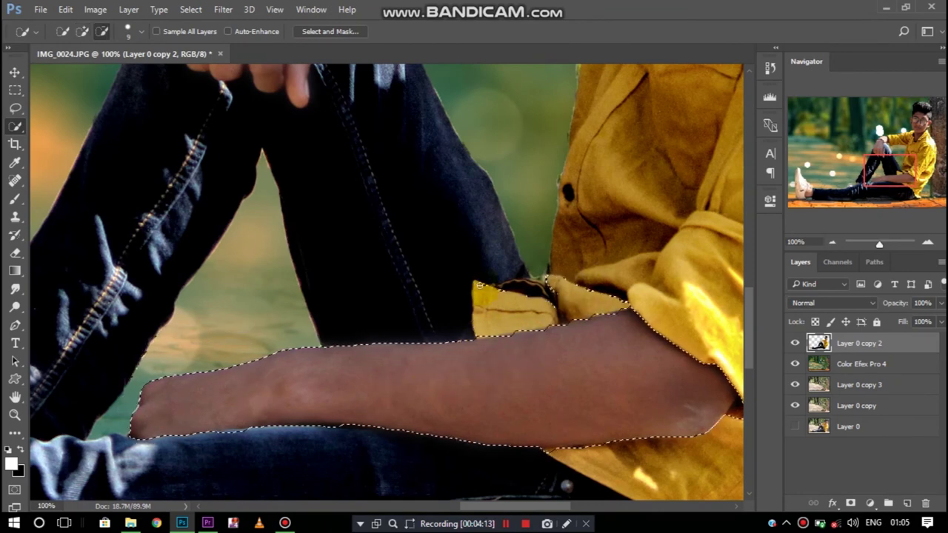
# Add the hand and wrist to the skin selection.
pyautogui.scroll(-2, 555, 279)
pyautogui.scroll(-1, 592, 304)
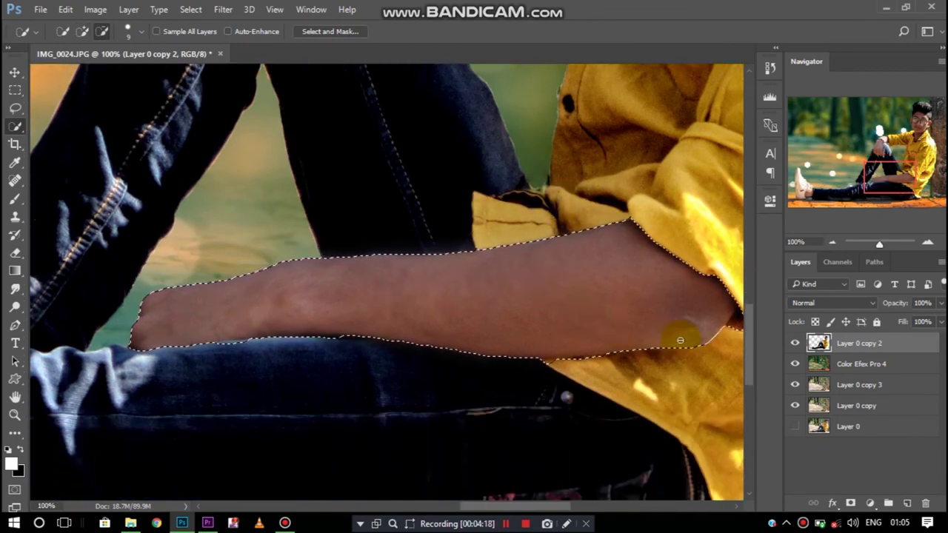
pyautogui.hscroll(4, 652, 333)
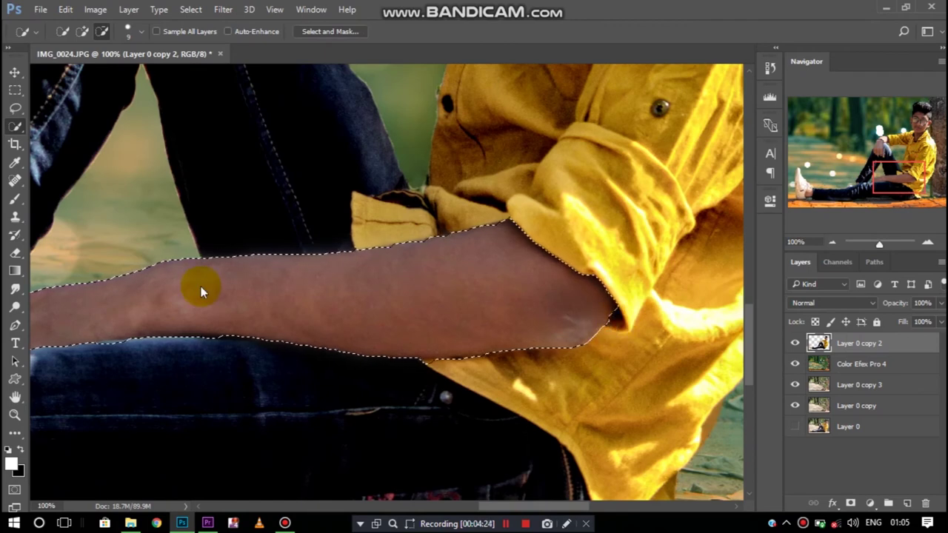
pyautogui.hscroll(-6, 424, 387)
pyautogui.scroll(1, 424, 388)
pyautogui.scroll(4, 424, 388)
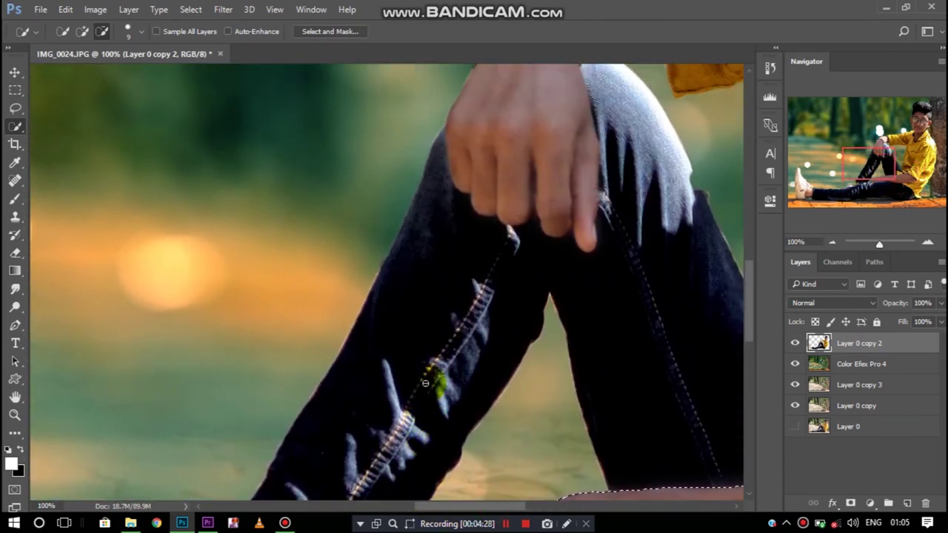
pyautogui.scroll(4, 438, 381)
pyautogui.moveTo(645, 167)
pyautogui.mouseDown()
pyautogui.moveTo(562, 153)
pyautogui.moveTo(528, 242)
pyautogui.mouseUp()
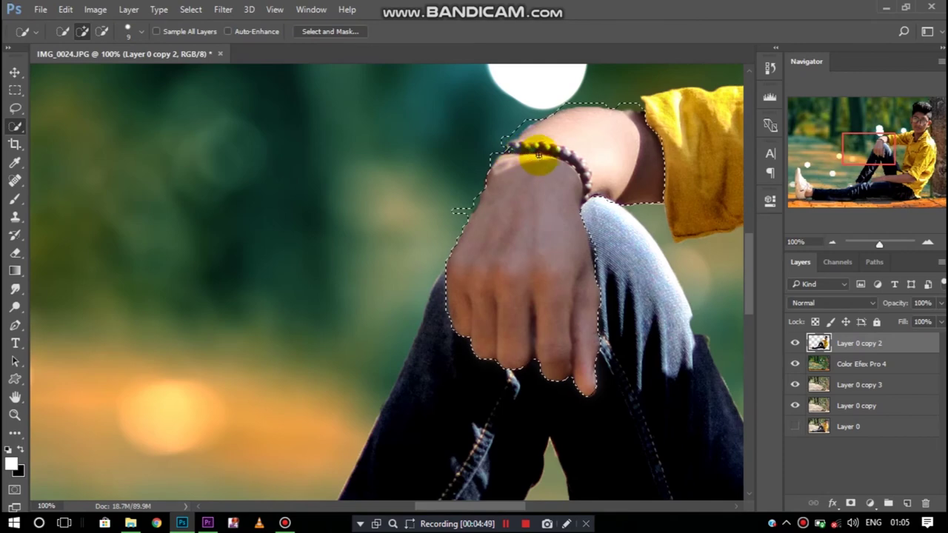
# Add the ankle skin above the shoe, then zoom out to the whole photo.
pyautogui.hotkey('ctrl', '-')
pyautogui.hotkey('ctrl', '-')
pyautogui.scroll(-1, 343, 423)
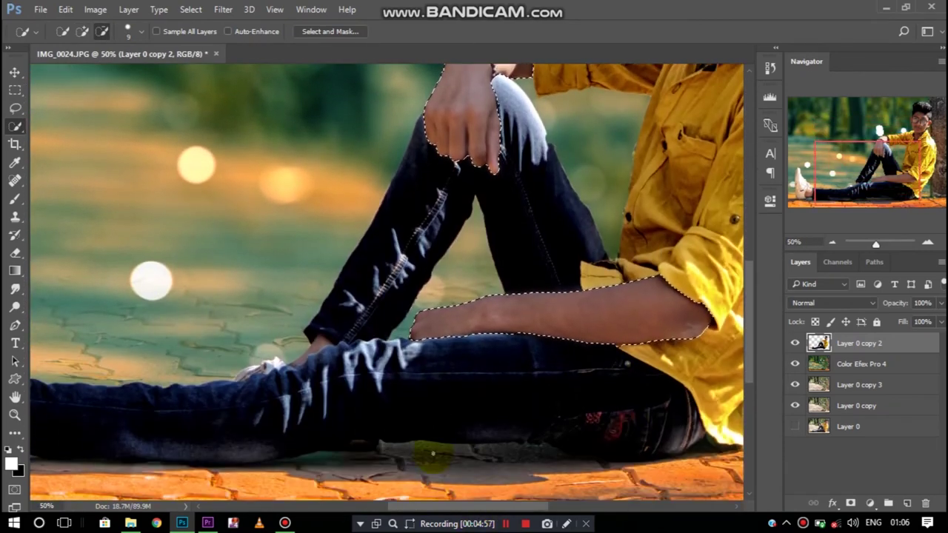
pyautogui.hscroll(-2, 343, 423)
pyautogui.hscroll(-2, 343, 423)
pyautogui.moveTo(324, 384); pyautogui.dragTo(329, 415)
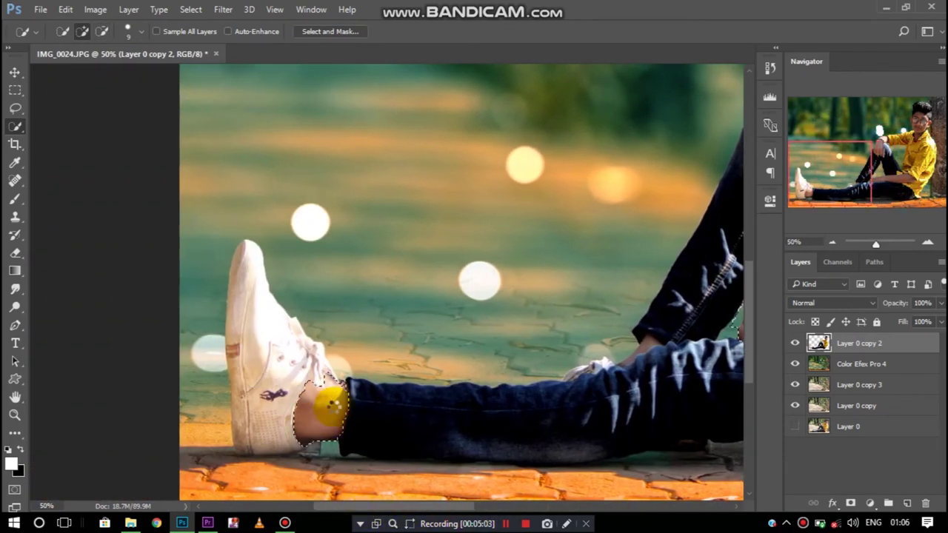
pyautogui.moveTo(466, 509); pyautogui.dragTo(507, 503)
pyautogui.hotkey('ctrl', '-')
pyautogui.hotkey('ctrl', '-')
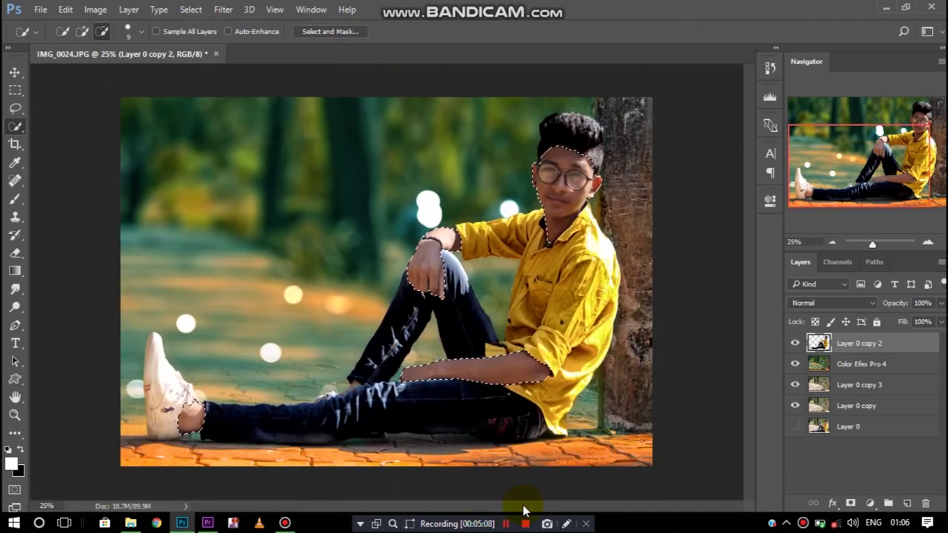
# Run Color Efex Pro 4's Contrast Color Range on the skin with Color Contrast at 129%.
pyautogui.click(232, 10)
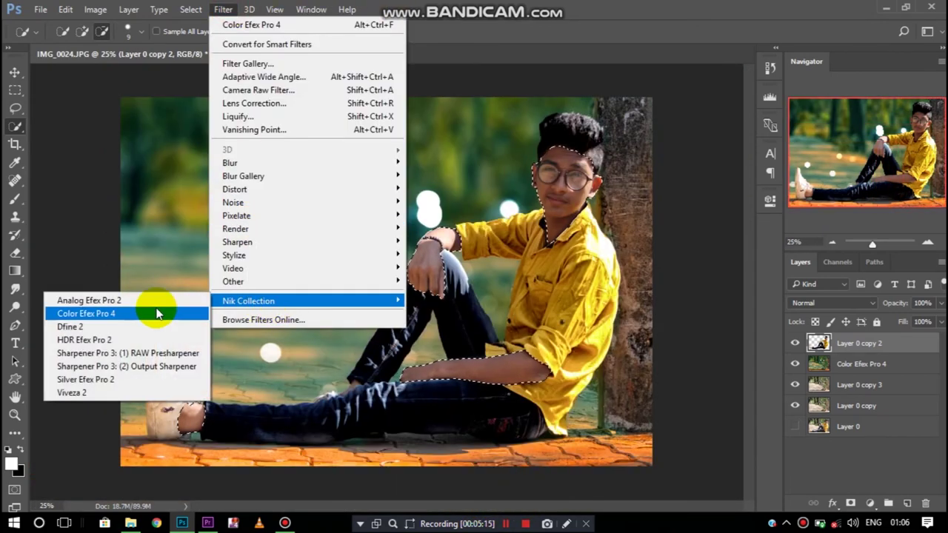
pyautogui.click(159, 311)
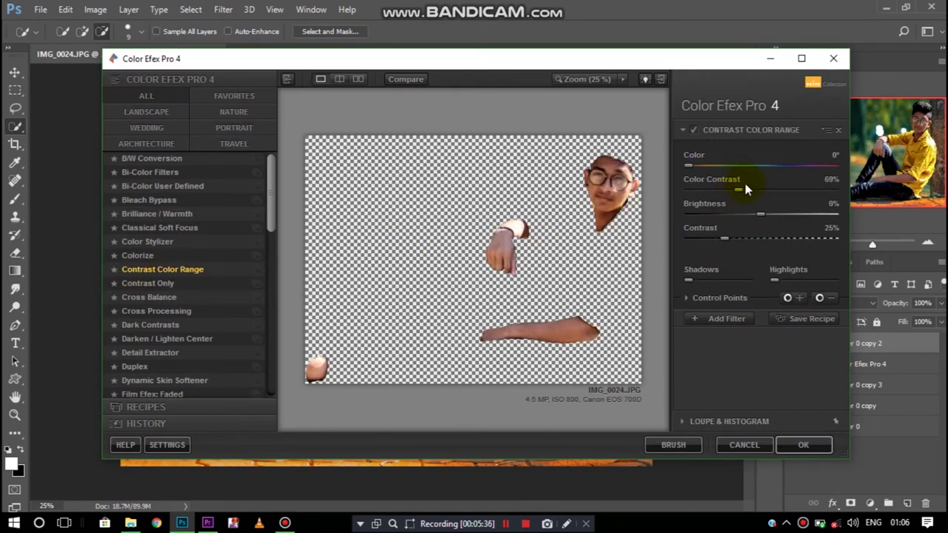
pyautogui.click(780, 188)
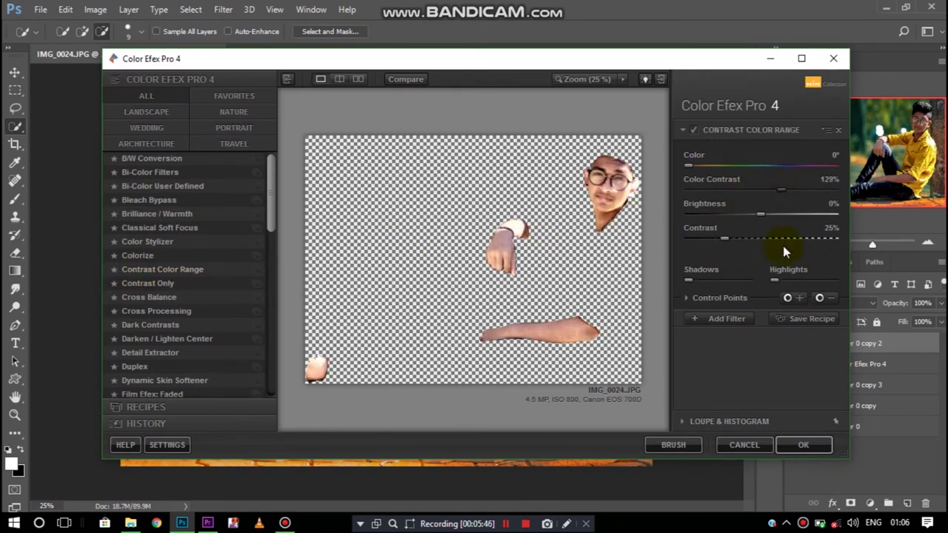
pyautogui.click(801, 444)
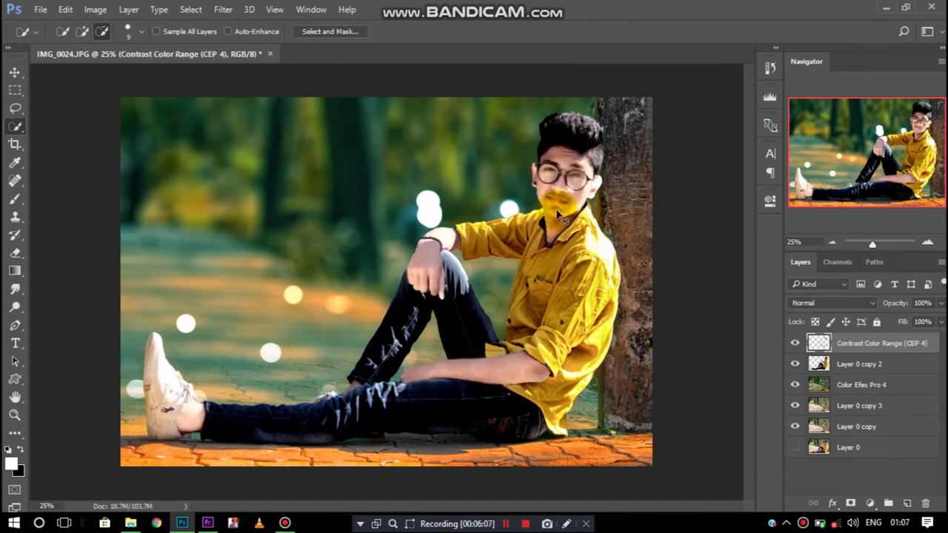
# Zoom in on the face and glasses and select the Smudge tool at 63% strength.
pyautogui.scroll(3, 560, 205)
pyautogui.moveTo(550, 205); pyautogui.dragTo(212, 348)
pyautogui.scroll(1, 409, 193)
pyautogui.moveTo(409, 193); pyautogui.dragTo(303, 303)
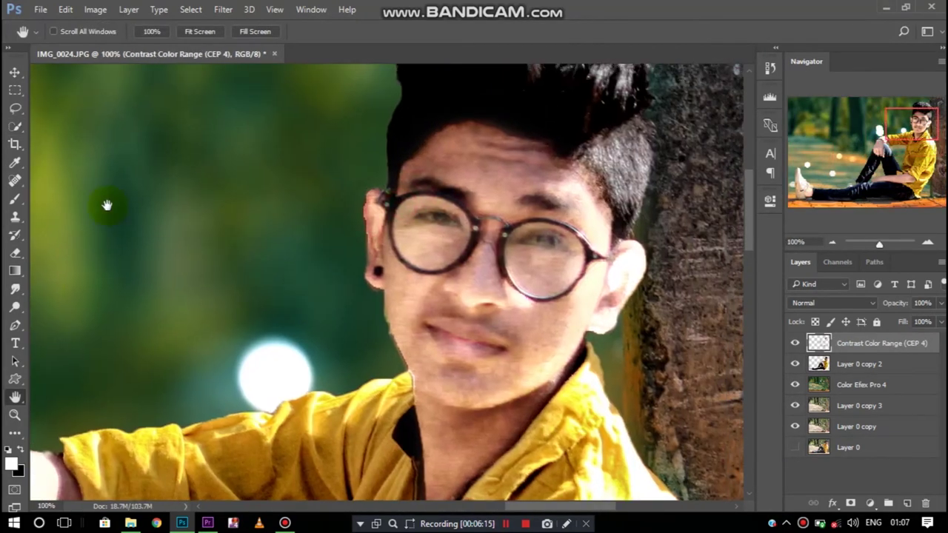
pyautogui.click(15, 288)
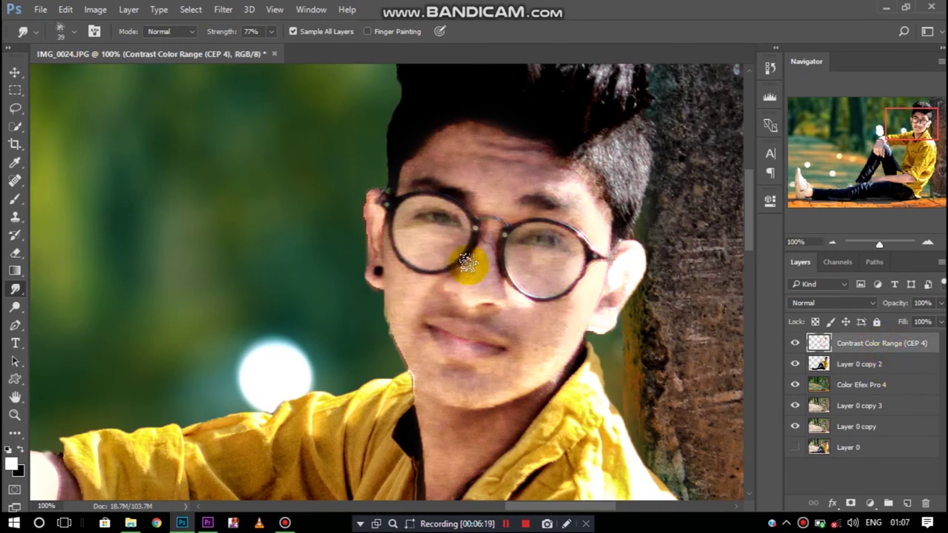
pyautogui.scroll(1, 476, 158)
pyautogui.moveTo(476, 148); pyautogui.dragTo(354, 207)
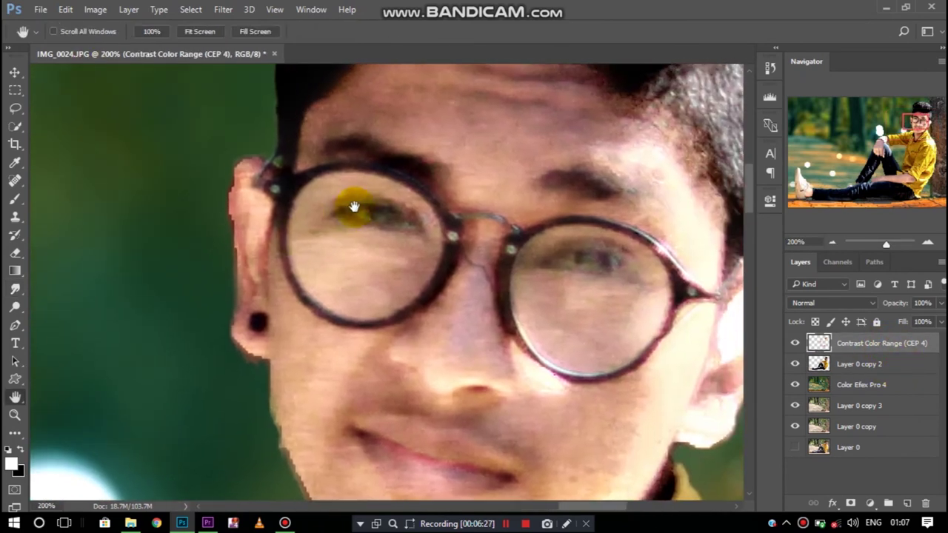
pyautogui.scroll(-1, 354, 207)
pyautogui.click(15, 289)
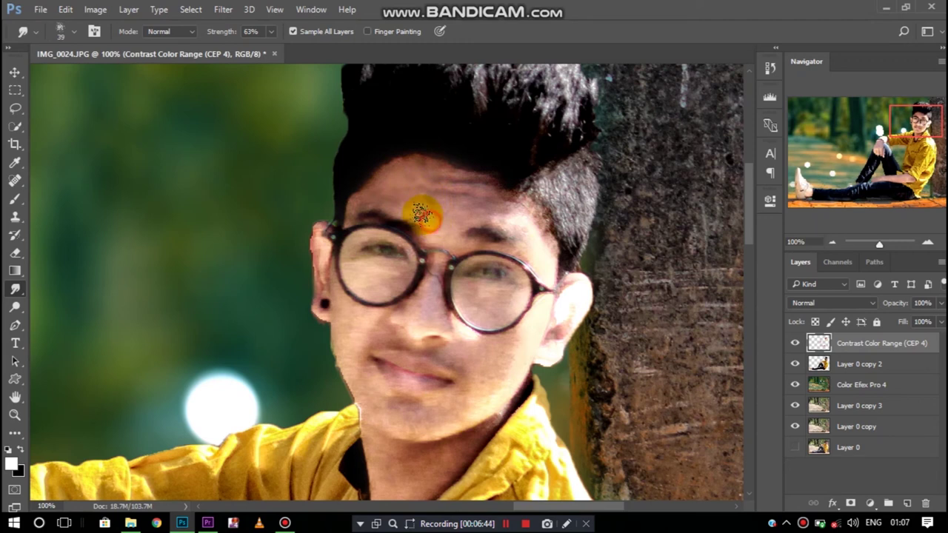
# Smudge the forehead skin and the skin from nose to cheek and chin.
pyautogui.moveTo(434, 205)
pyautogui.mouseDown()
pyautogui.moveTo(442, 179)
pyautogui.moveTo(438, 187)
pyautogui.moveTo(464, 182)
pyautogui.mouseUp()
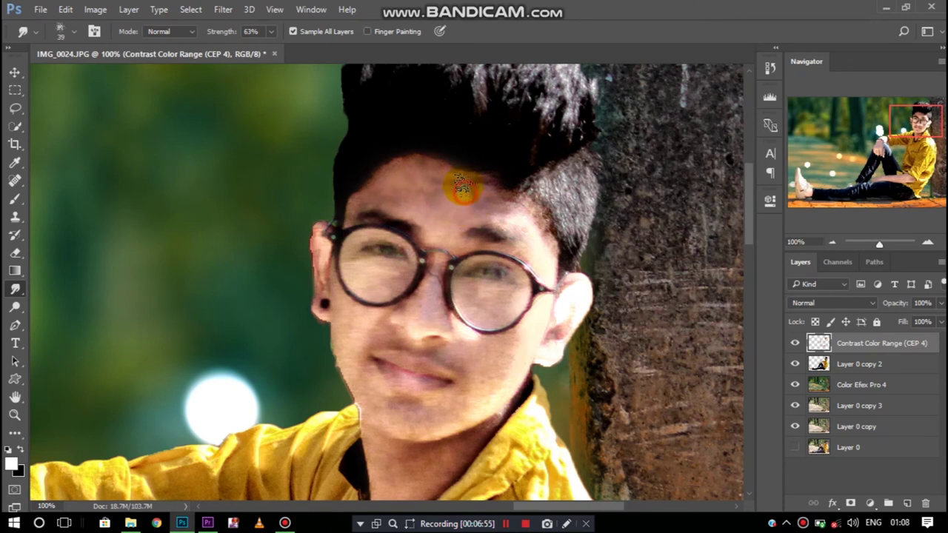
pyautogui.moveTo(440, 187); pyautogui.dragTo(414, 200)
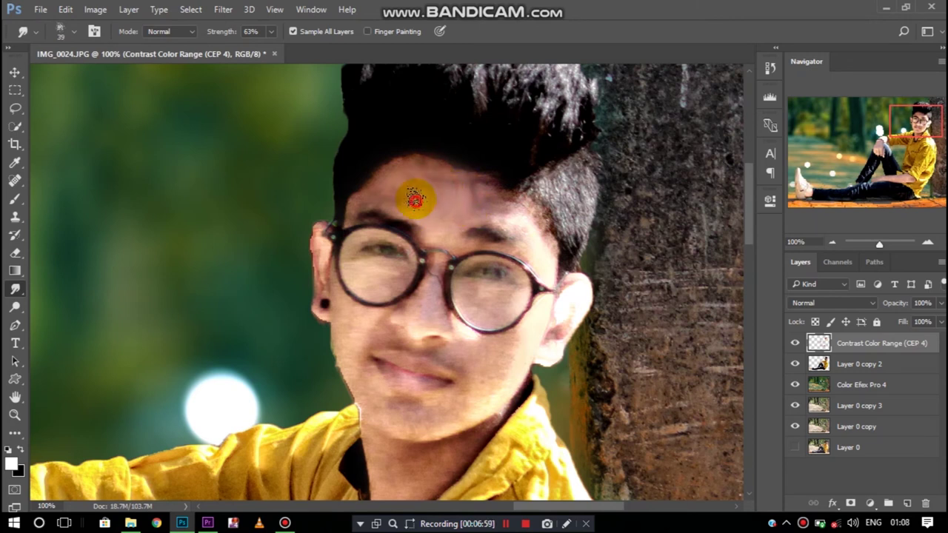
pyautogui.moveTo(482, 202); pyautogui.dragTo(486, 195)
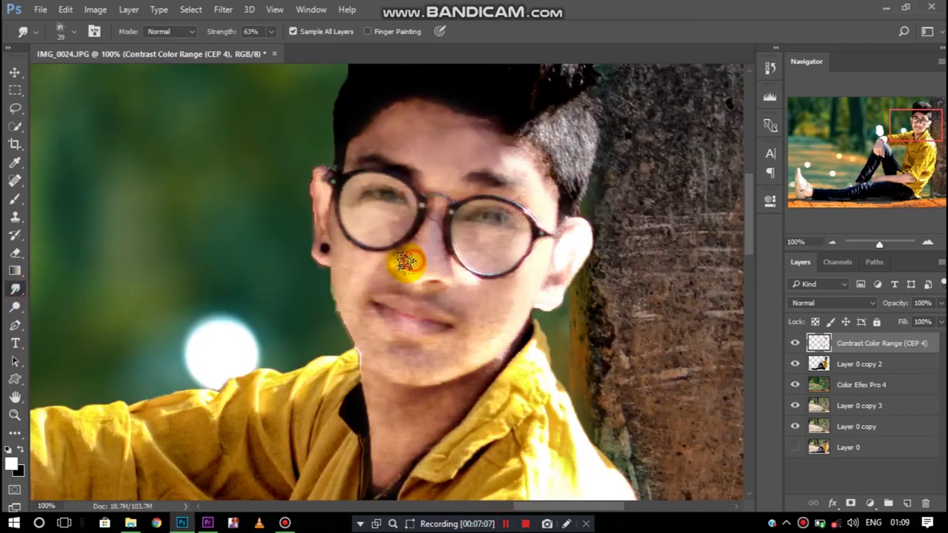
pyautogui.moveTo(369, 342)
pyautogui.mouseDown()
pyautogui.moveTo(373, 357)
pyautogui.moveTo(404, 359)
pyautogui.moveTo(488, 300)
pyautogui.mouseUp()
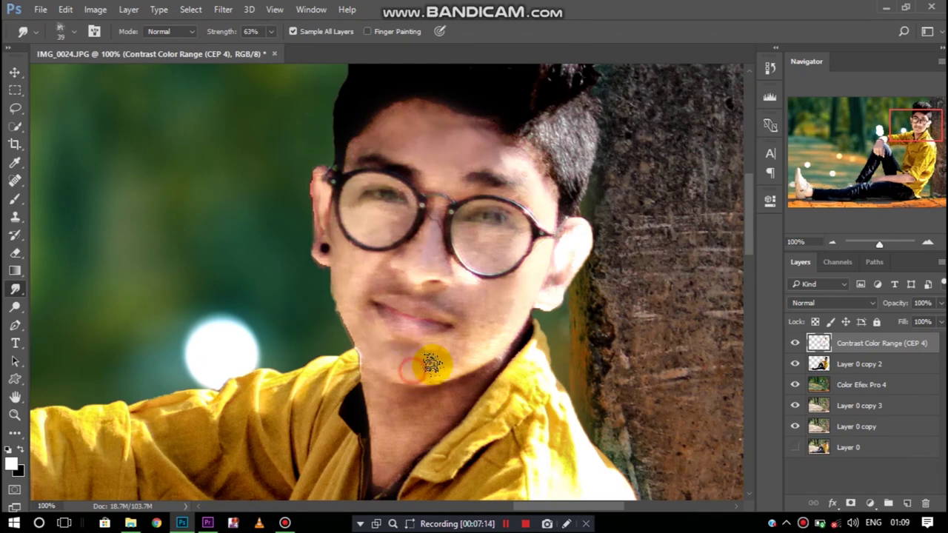
pyautogui.moveTo(487, 300); pyautogui.dragTo(512, 313)
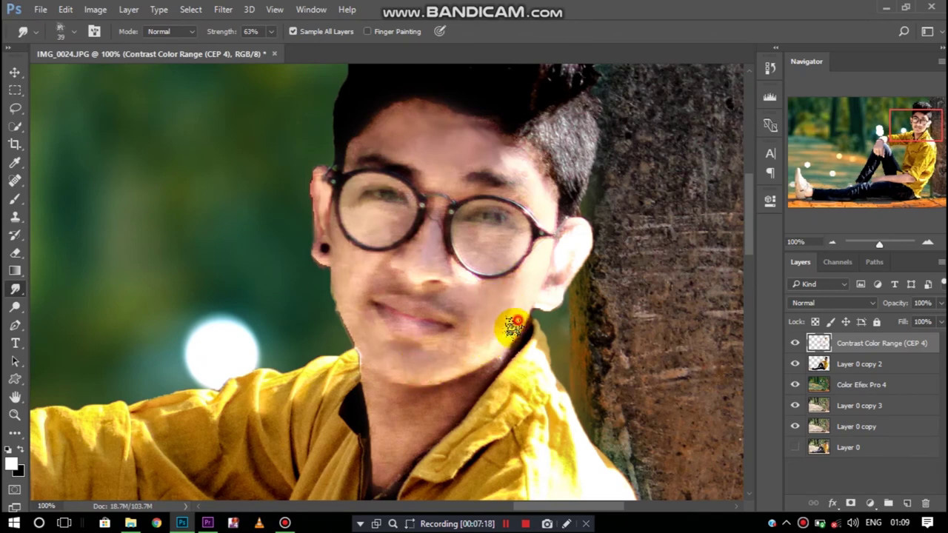
# Smudge the skin under the right glasses lens and along the neck.
pyautogui.scroll(-2, 399, 355)
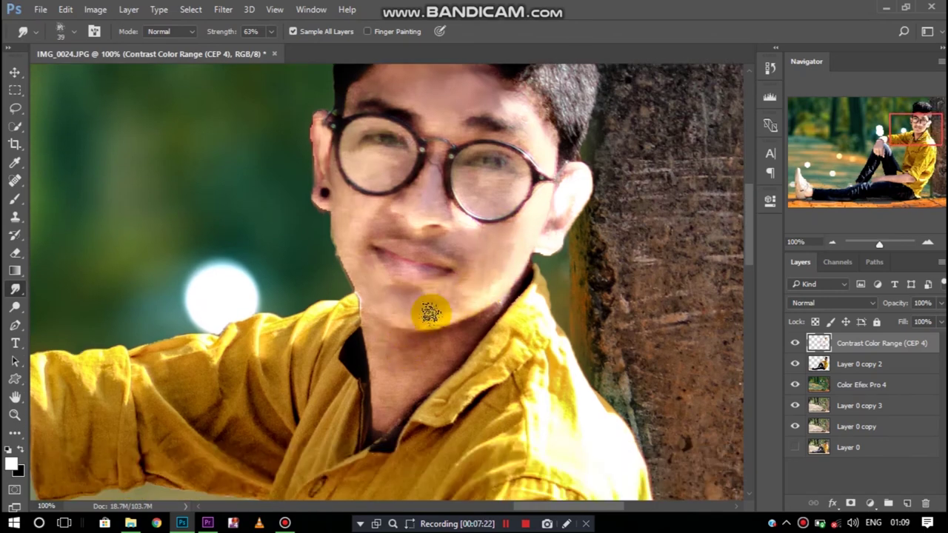
pyautogui.moveTo(499, 218); pyautogui.dragTo(515, 181)
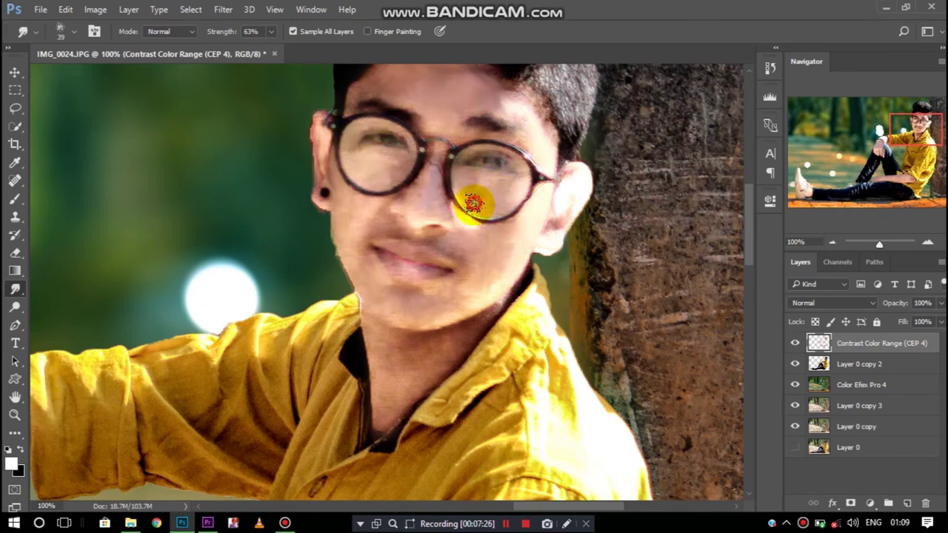
pyautogui.moveTo(514, 182); pyautogui.dragTo(511, 185)
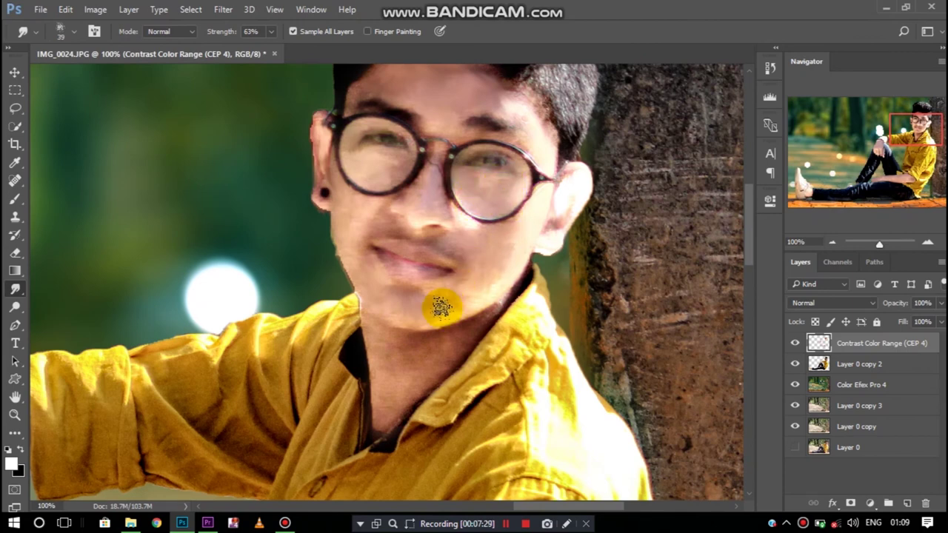
pyautogui.scroll(-2, 438, 306)
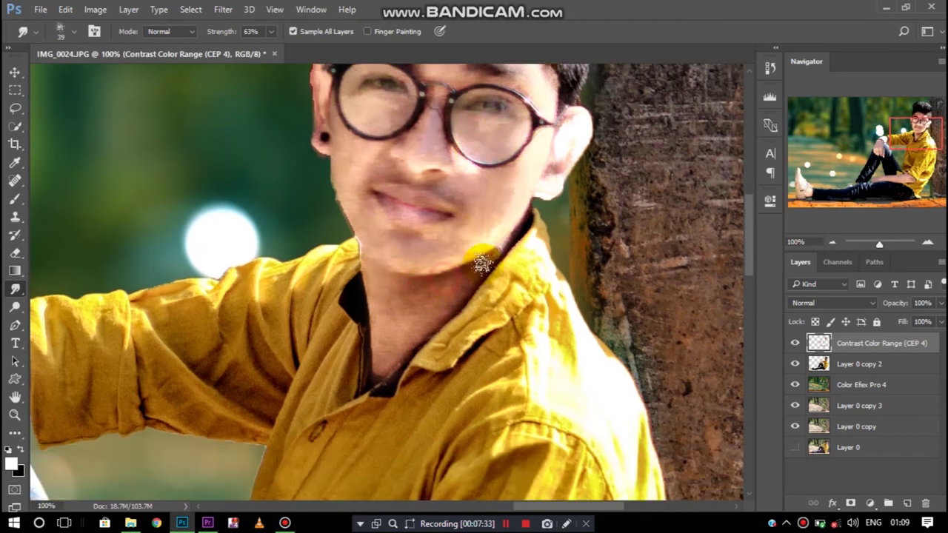
pyautogui.moveTo(416, 282); pyautogui.dragTo(394, 315)
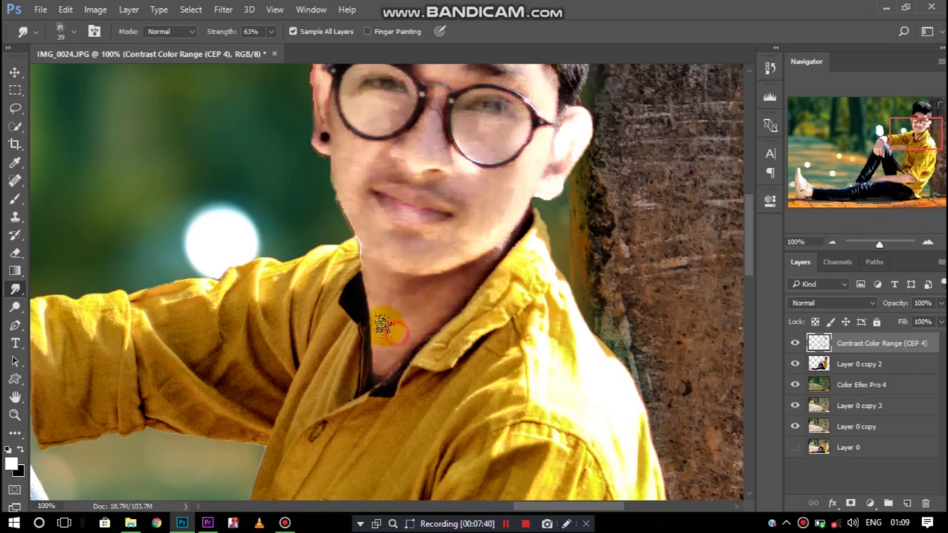
pyautogui.scroll(-1, 442, 301)
pyautogui.scroll(-1, 442, 300)
pyautogui.moveTo(466, 506); pyautogui.dragTo(406, 511)
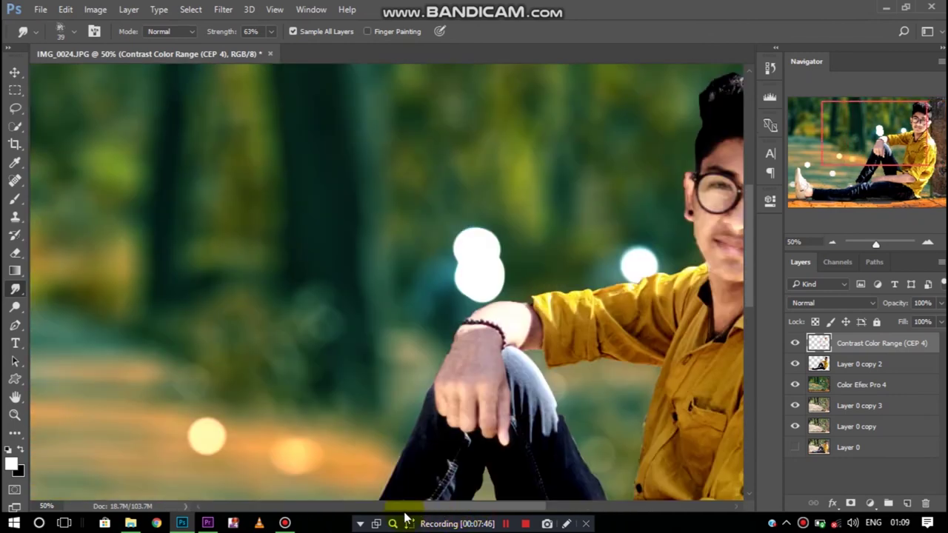
# Zoom in on the resting hand and smudge the knuckles, wrist and forearm skin.
pyautogui.scroll(2, 454, 314)
pyautogui.scroll(-4, 501, 349)
pyautogui.moveTo(501, 262)
pyautogui.mouseDown()
pyautogui.moveTo(454, 333)
pyautogui.moveTo(520, 330)
pyautogui.moveTo(525, 398)
pyautogui.moveTo(444, 393)
pyautogui.mouseUp()
pyautogui.moveTo(503, 368)
pyautogui.mouseDown()
pyautogui.moveTo(434, 360)
pyautogui.moveTo(555, 239)
pyautogui.moveTo(555, 224)
pyautogui.moveTo(593, 228)
pyautogui.moveTo(610, 262)
pyautogui.mouseUp()
pyautogui.scroll(-1, 612, 278)
pyautogui.scroll(-5, 611, 278)
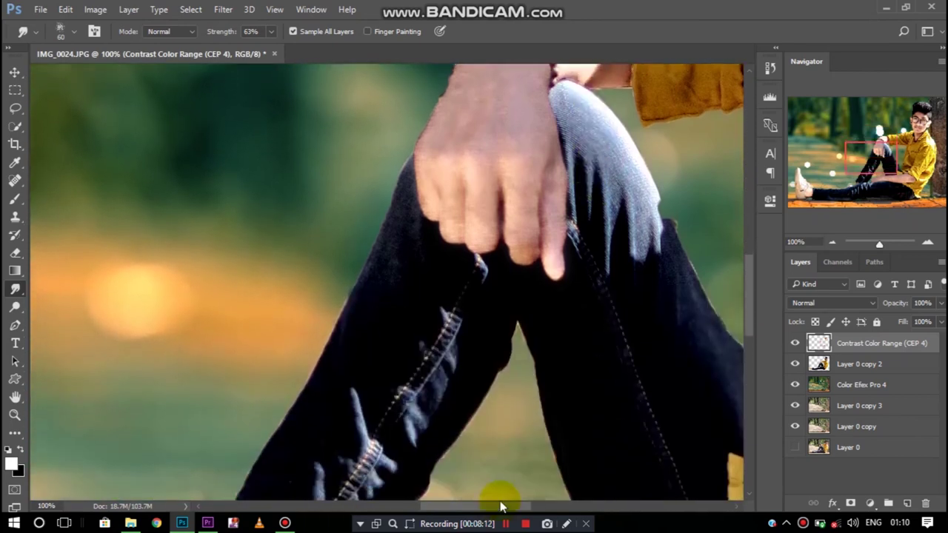
pyautogui.hscroll(10, 600, 318)
pyautogui.scroll(-4, 592, 359)
pyautogui.moveTo(550, 510); pyautogui.dragTo(541, 510)
pyautogui.moveTo(543, 394)
pyautogui.mouseDown()
pyautogui.moveTo(510, 377)
pyautogui.moveTo(514, 362)
pyautogui.moveTo(559, 403)
pyautogui.moveTo(599, 402)
pyautogui.moveTo(502, 398)
pyautogui.moveTo(469, 371)
pyautogui.moveTo(434, 373)
pyautogui.moveTo(440, 395)
pyautogui.moveTo(525, 421)
pyautogui.moveTo(463, 418)
pyautogui.mouseUp()
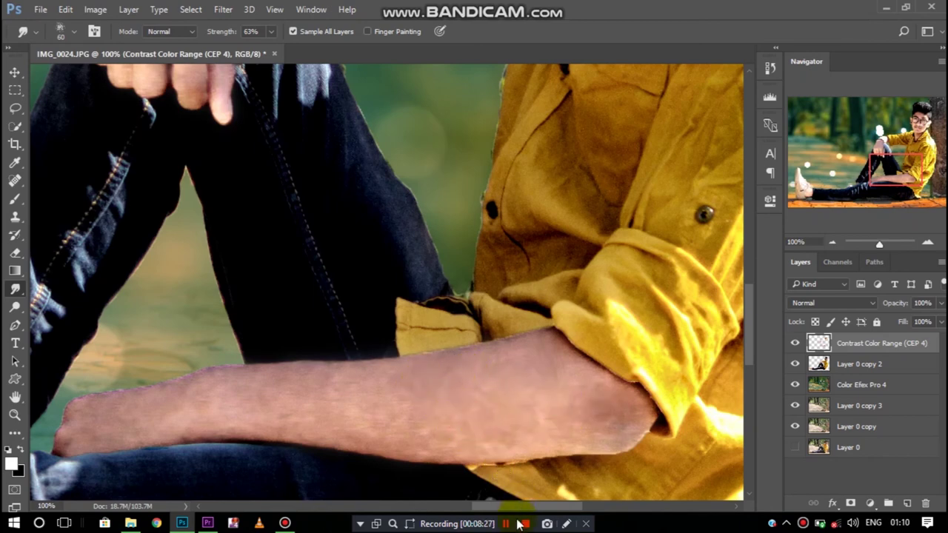
pyautogui.press('h')
pyautogui.hotkey('ctrl', '-')
pyautogui.hotkey('ctrl', '-')
pyautogui.hotkey('ctrl', '-')
pyautogui.hotkey('ctrl', '-')
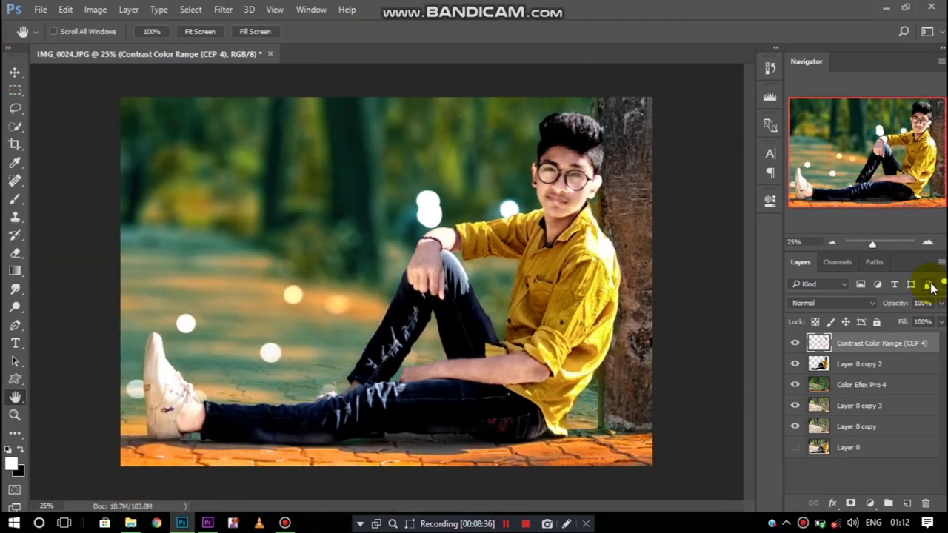
# Merge the color-range layer down at about half opacity and duplicate the result.
pyautogui.moveTo(895, 303); pyautogui.dragTo(870, 307)
pyautogui.rightClick(866, 340)
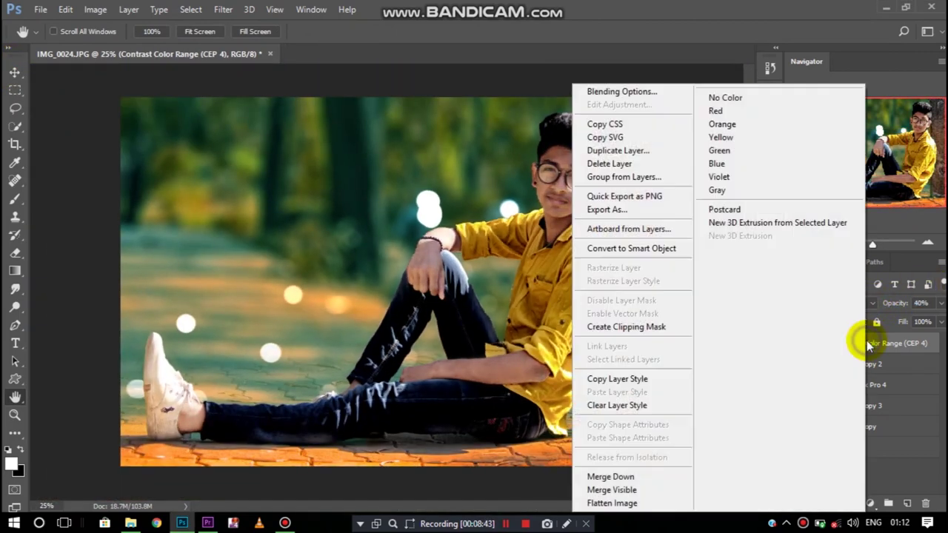
pyautogui.click(645, 476)
pyautogui.scroll(2, 440, 148)
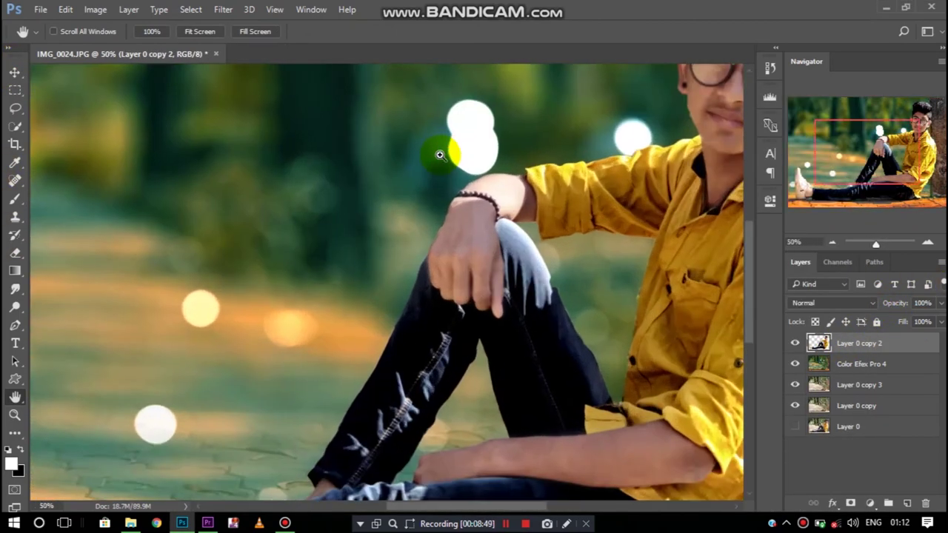
pyautogui.scroll(2, 484, 158)
pyautogui.scroll(1, 480, 190)
pyautogui.moveTo(481, 190); pyautogui.dragTo(243, 383)
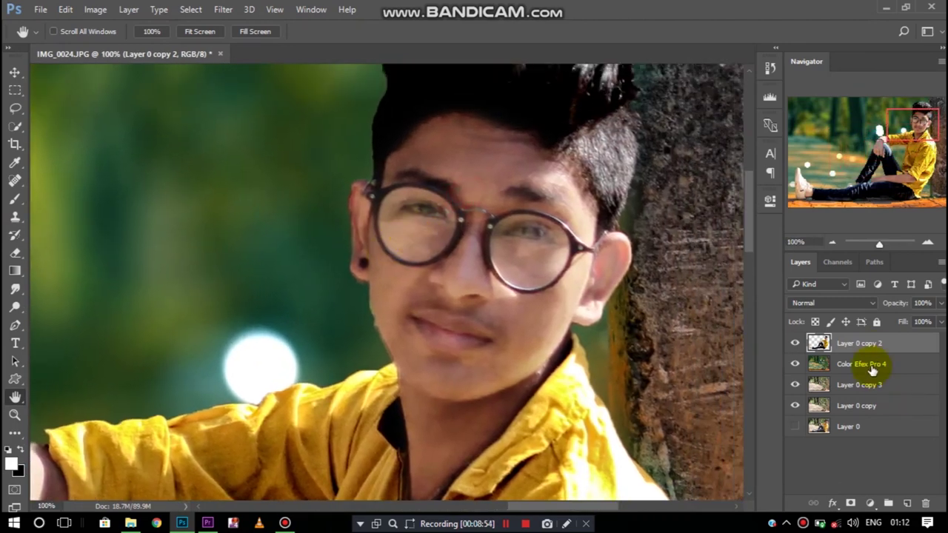
pyautogui.moveTo(820, 343); pyautogui.dragTo(906, 502)
# Smudge the hair outline into smooth, flowing strands with a size 60 brush.
pyautogui.moveTo(527, 250); pyautogui.dragTo(527, 334)
pyautogui.click(15, 289)
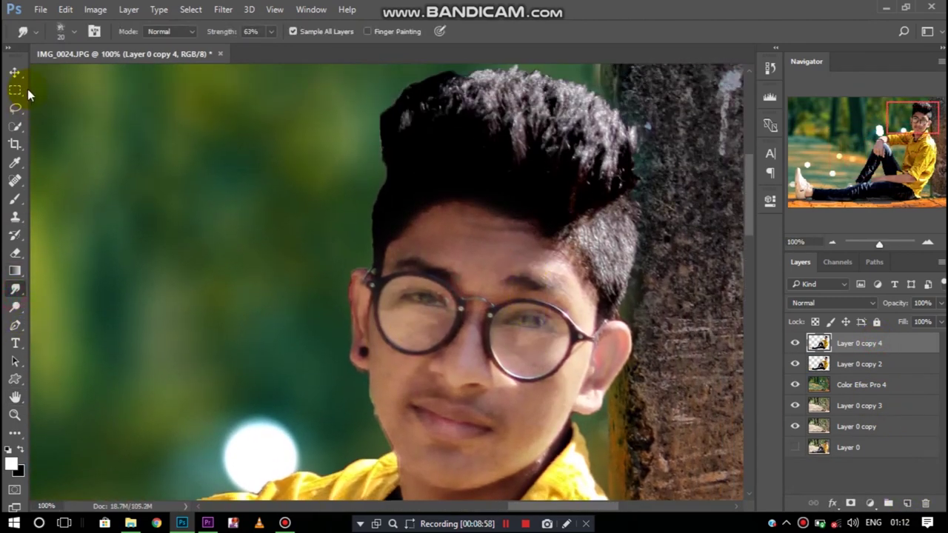
pyautogui.scroll(1, 440, 126)
pyautogui.press(']')
pyautogui.press(']')
pyautogui.press(']')
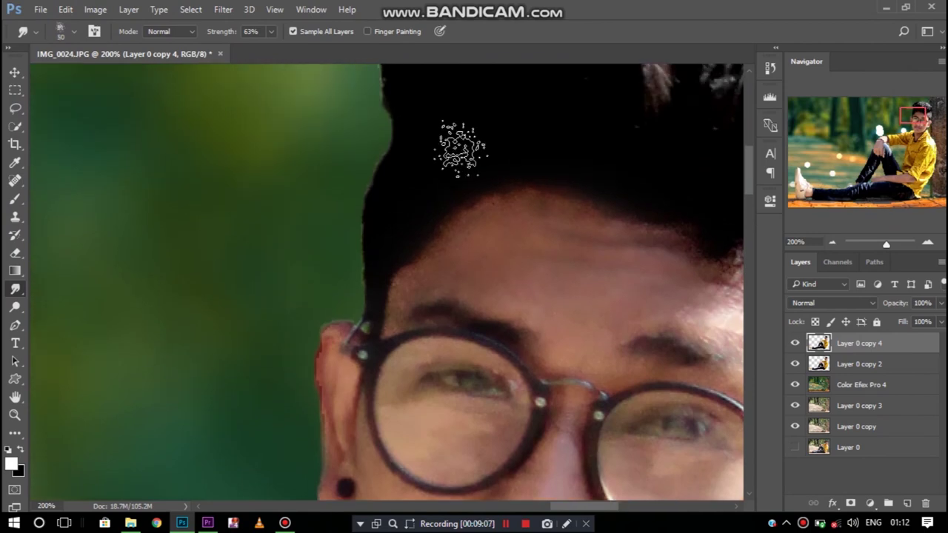
pyautogui.scroll(-1, 405, 170)
pyautogui.moveTo(397, 192); pyautogui.dragTo(403, 165)
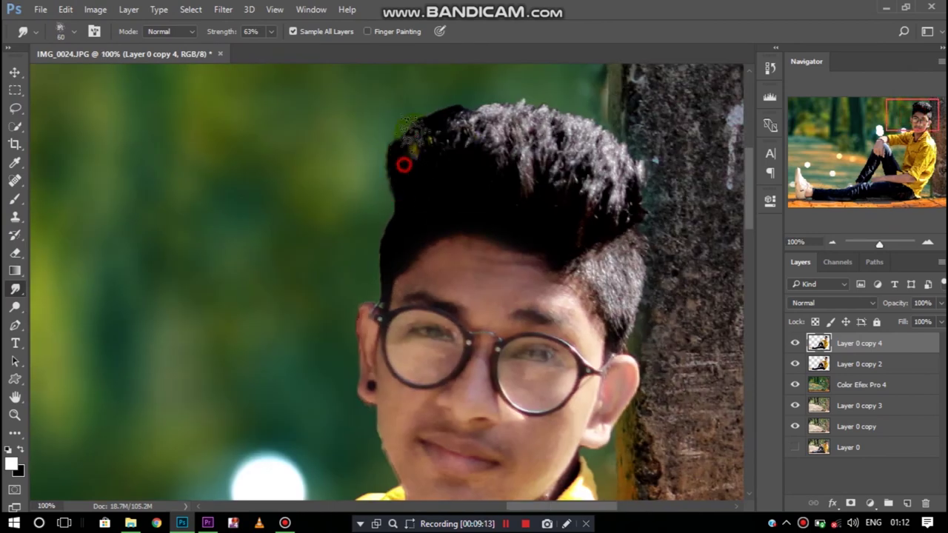
pyautogui.moveTo(439, 113); pyautogui.dragTo(493, 100)
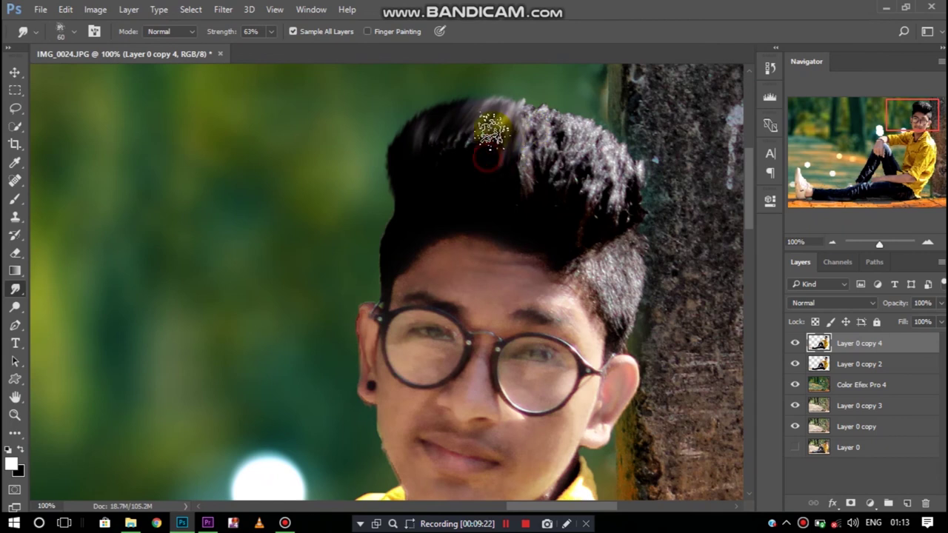
pyautogui.moveTo(516, 135)
pyautogui.mouseDown()
pyautogui.moveTo(474, 140)
pyautogui.moveTo(535, 172)
pyautogui.moveTo(523, 163)
pyautogui.moveTo(543, 163)
pyautogui.moveTo(556, 133)
pyautogui.moveTo(545, 169)
pyautogui.moveTo(610, 167)
pyautogui.moveTo(617, 195)
pyautogui.moveTo(602, 190)
pyautogui.moveTo(598, 148)
pyautogui.moveTo(582, 122)
pyautogui.moveTo(540, 127)
pyautogui.moveTo(519, 108)
pyautogui.moveTo(470, 96)
pyautogui.mouseUp()
pyautogui.moveTo(590, 210)
pyautogui.mouseDown()
pyautogui.moveTo(607, 158)
pyautogui.moveTo(631, 178)
pyautogui.mouseUp()
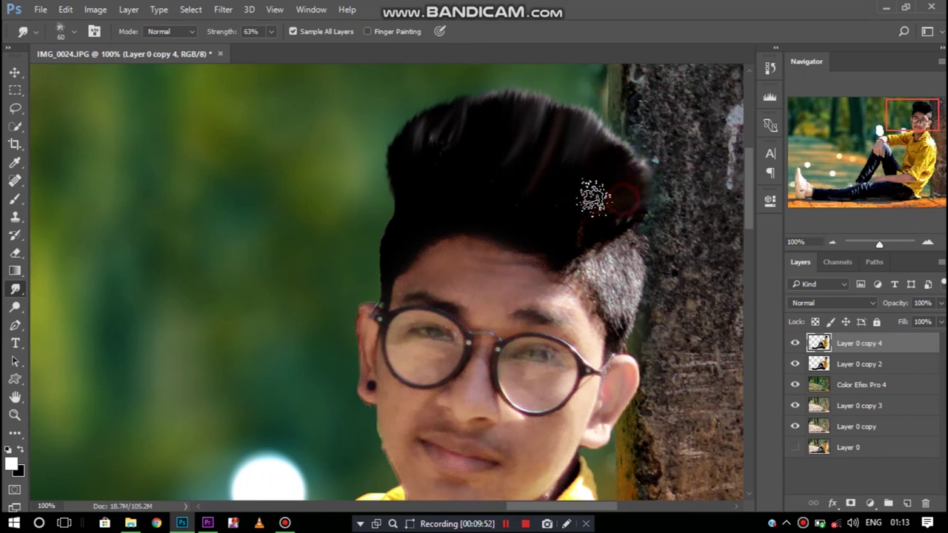
pyautogui.moveTo(417, 194); pyautogui.dragTo(396, 159)
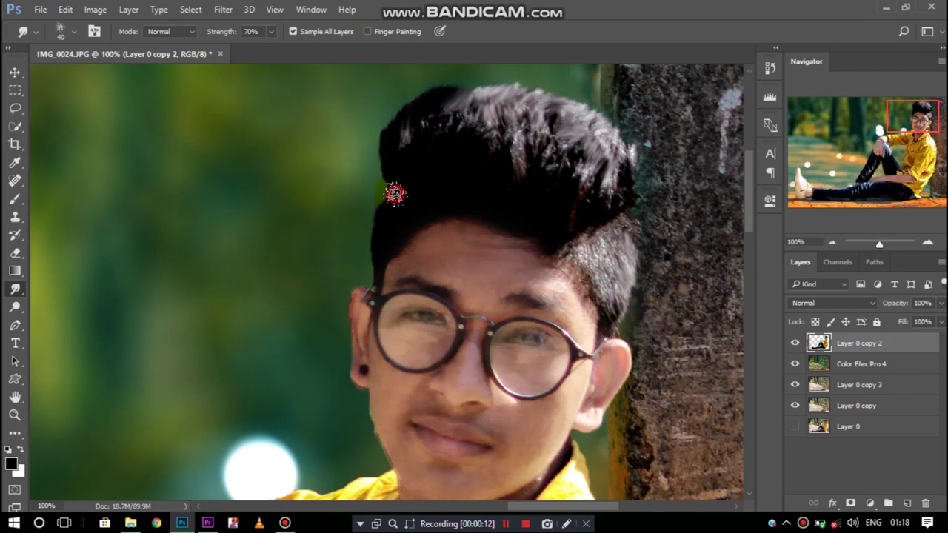
pyautogui.scroll(-2, 370, 272)
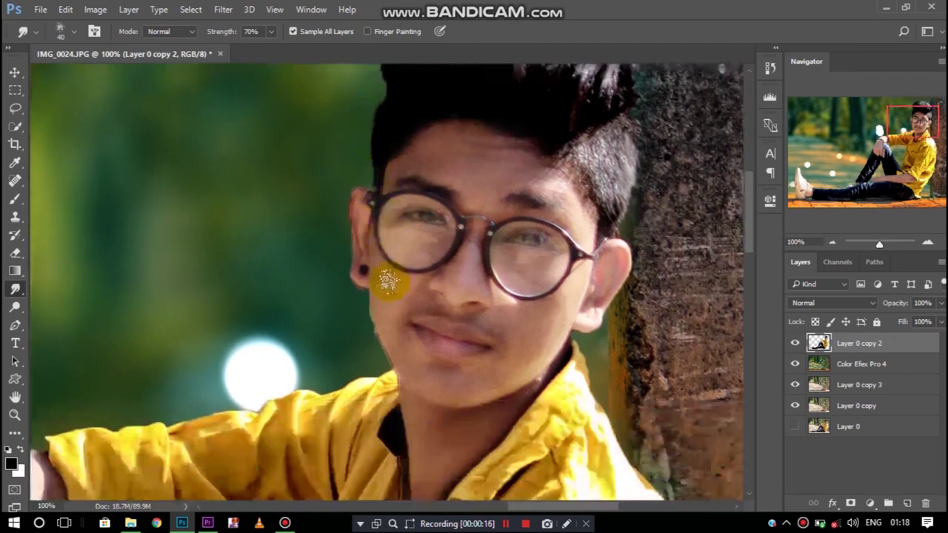
pyautogui.scroll(-3, 387, 277)
pyautogui.scroll(-4, 620, 271)
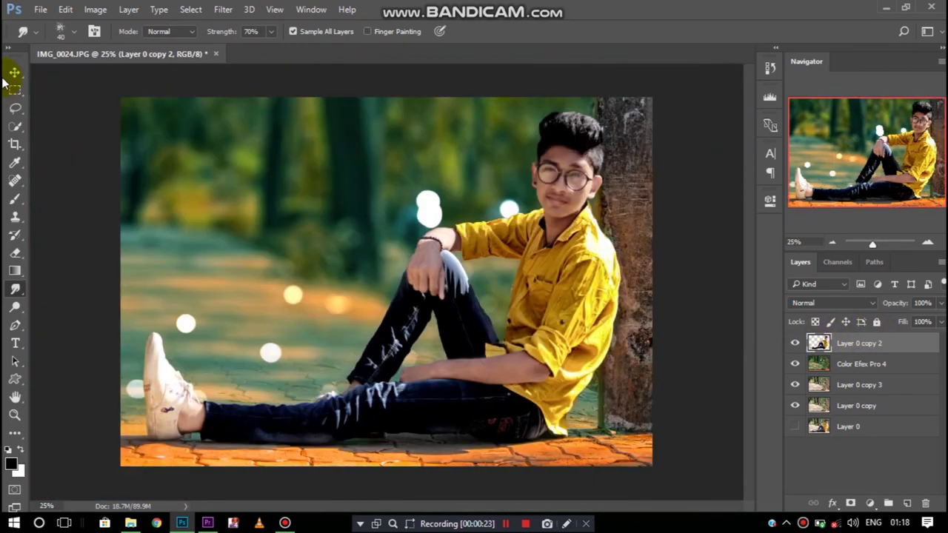
pyautogui.click(15, 71)
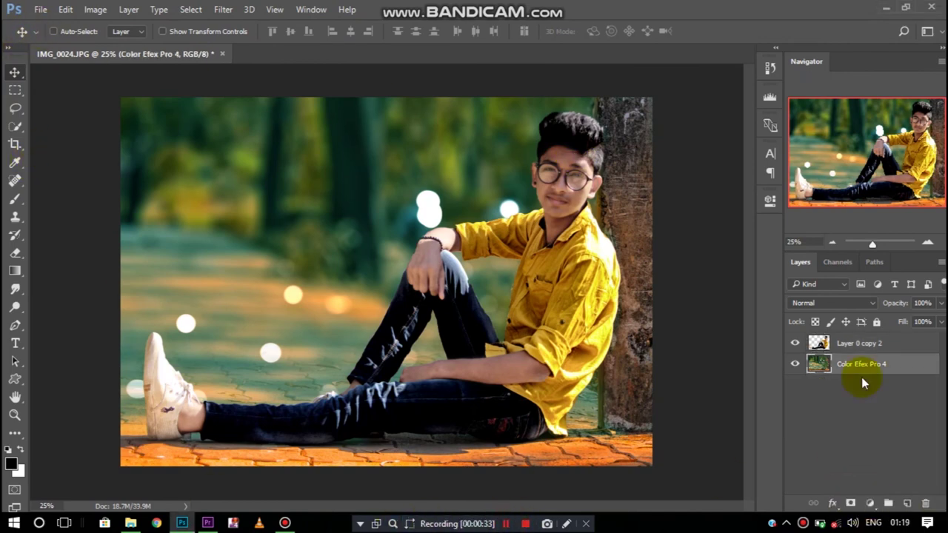
# Add a Neutral Density gradient fill layer above Layer 0 copy 2.
pyautogui.click(858, 343)
pyautogui.click(869, 503)
pyautogui.click(873, 216)
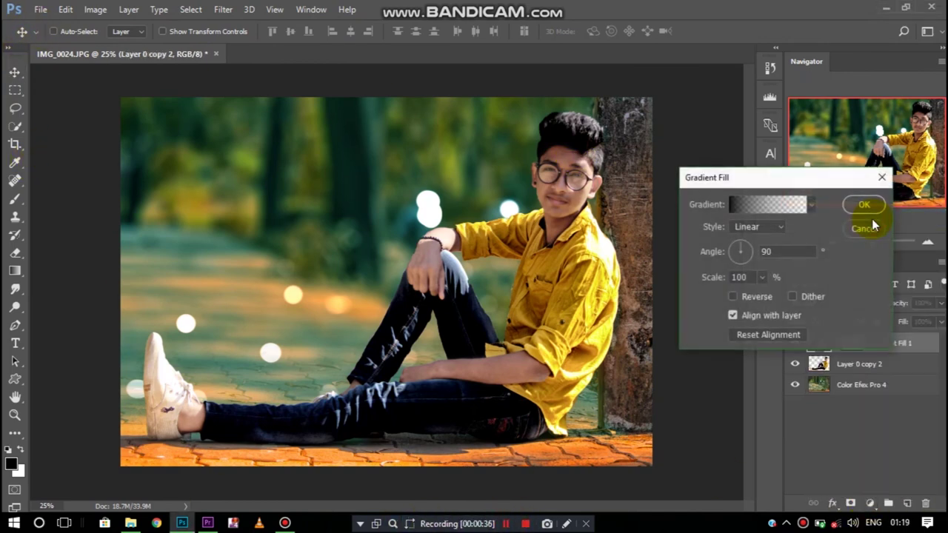
pyautogui.click(770, 204)
pyautogui.click(482, 128)
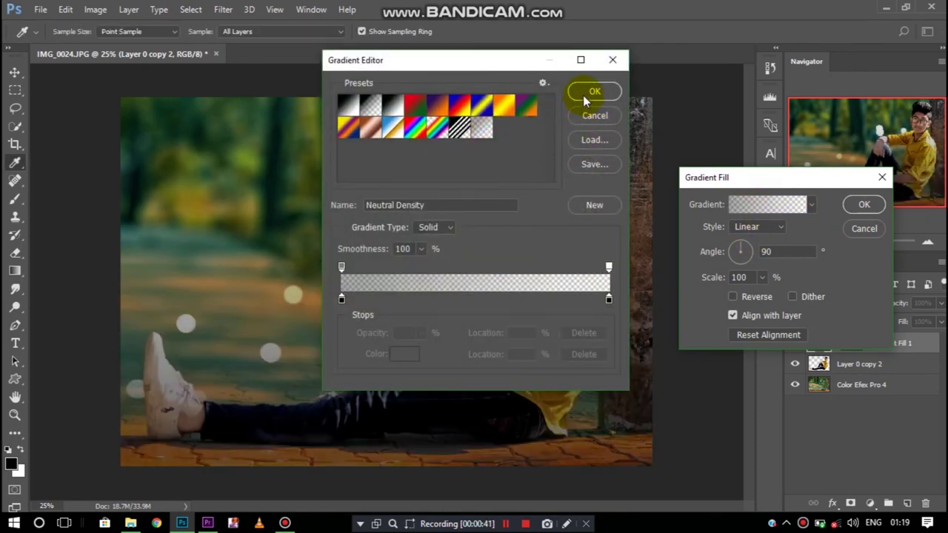
pyautogui.click(583, 97)
# Make the gradient a reversed radial at about 243% scale, centre it, then flatten the image.
pyautogui.click(741, 227)
pyautogui.click(744, 248)
pyautogui.click(730, 296)
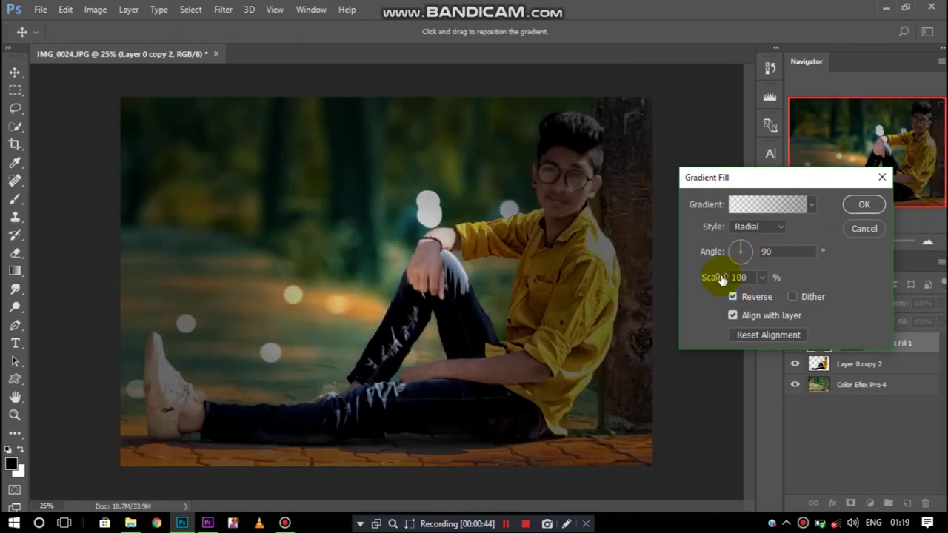
pyautogui.moveTo(770, 280); pyautogui.dragTo(787, 280)
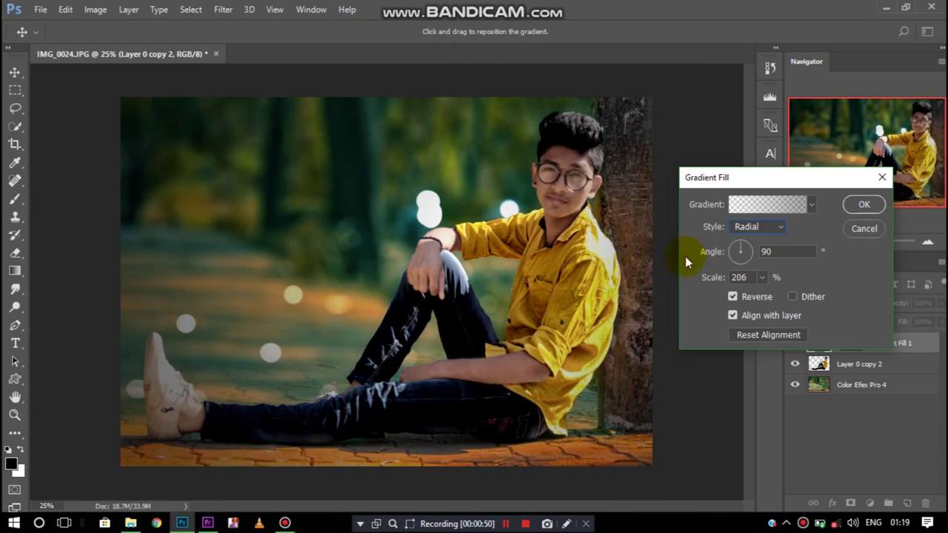
pyautogui.moveTo(720, 281); pyautogui.dragTo(730, 282)
pyautogui.click(845, 208)
pyautogui.click(795, 342)
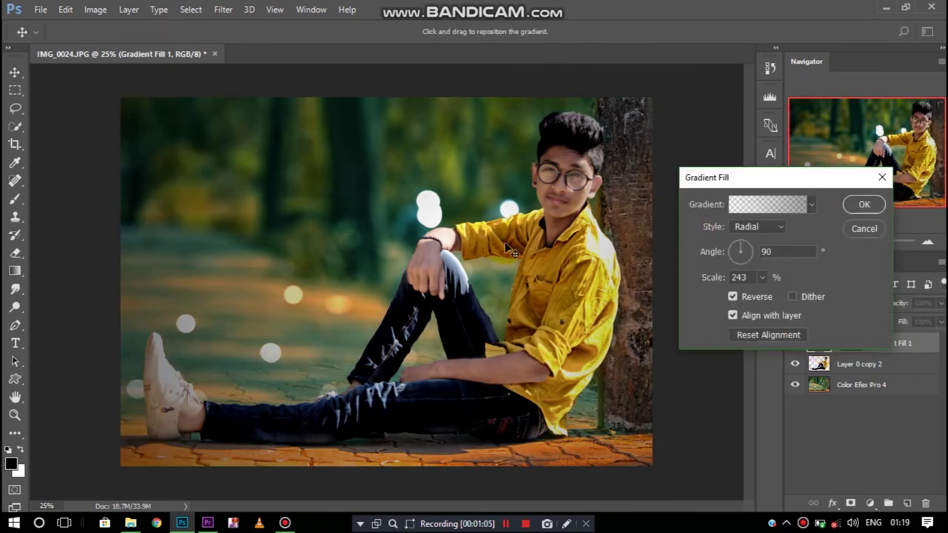
pyautogui.moveTo(516, 247); pyautogui.dragTo(547, 235)
pyautogui.click(852, 199)
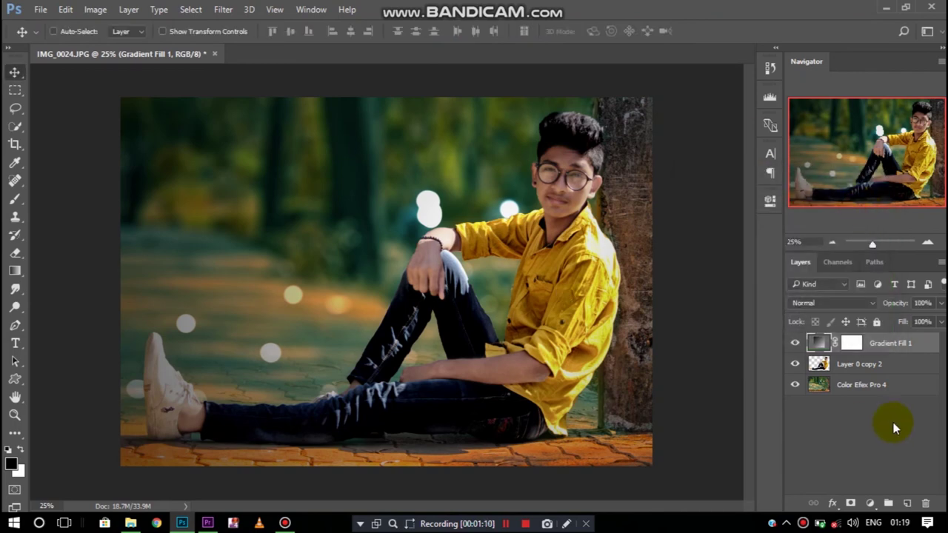
pyautogui.rightClick(791, 387)
pyautogui.click(711, 487)
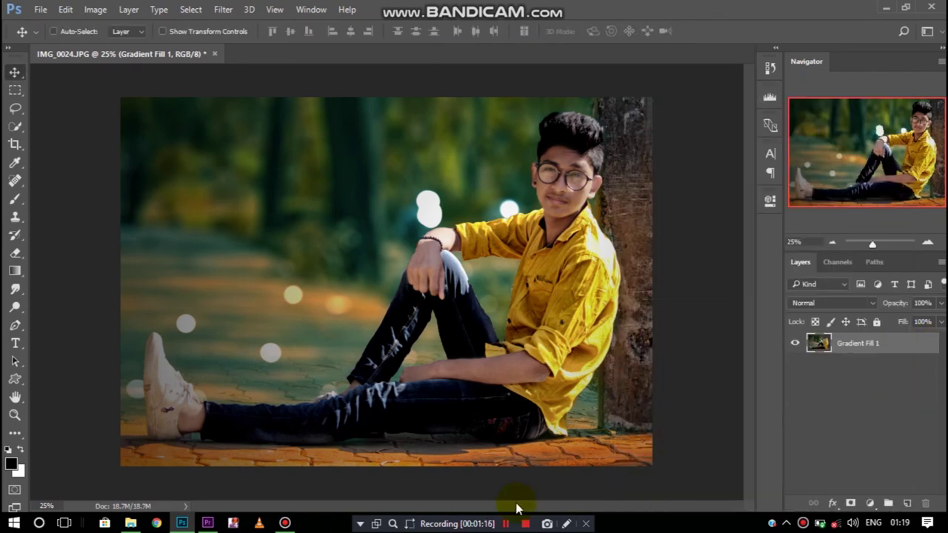